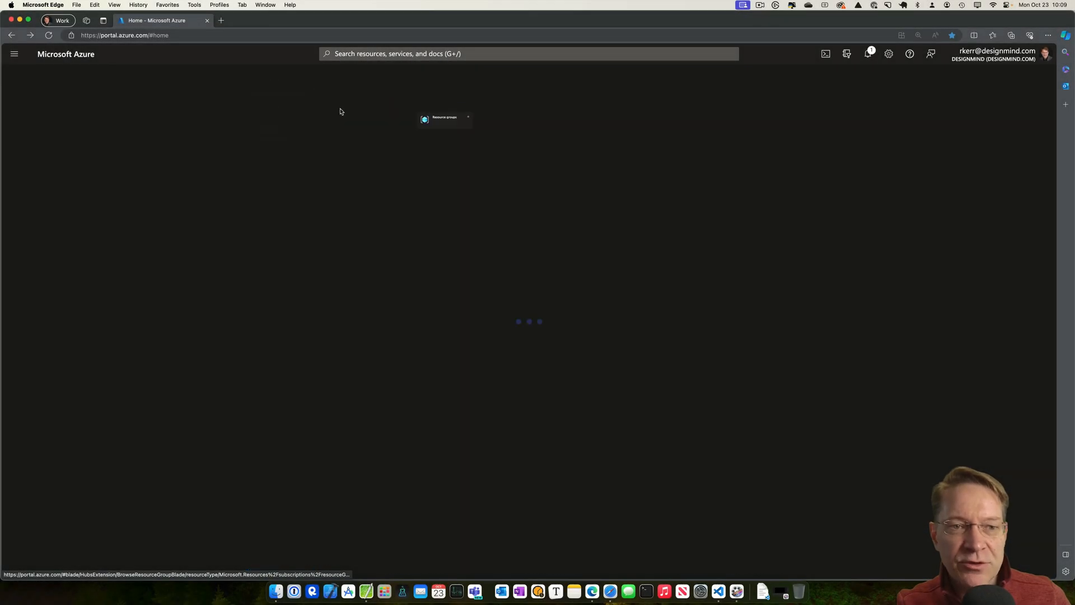
# - Create the DeployEndpoint resource group and return to the portal home page
pyautogui.click(47, 176)
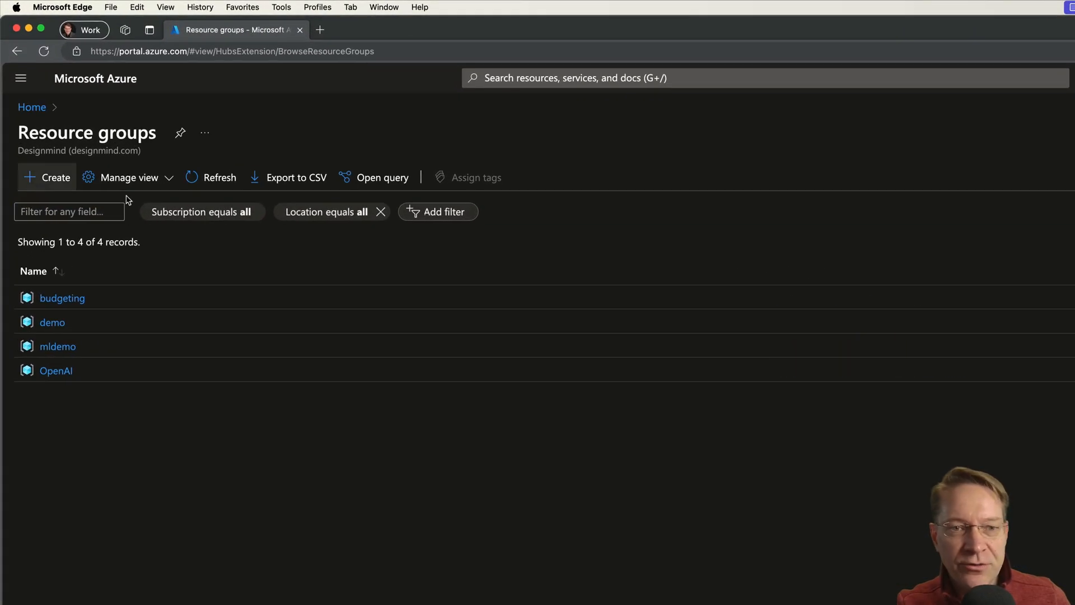
pyautogui.click(352, 326)
pyautogui.write('DeployEndpo')
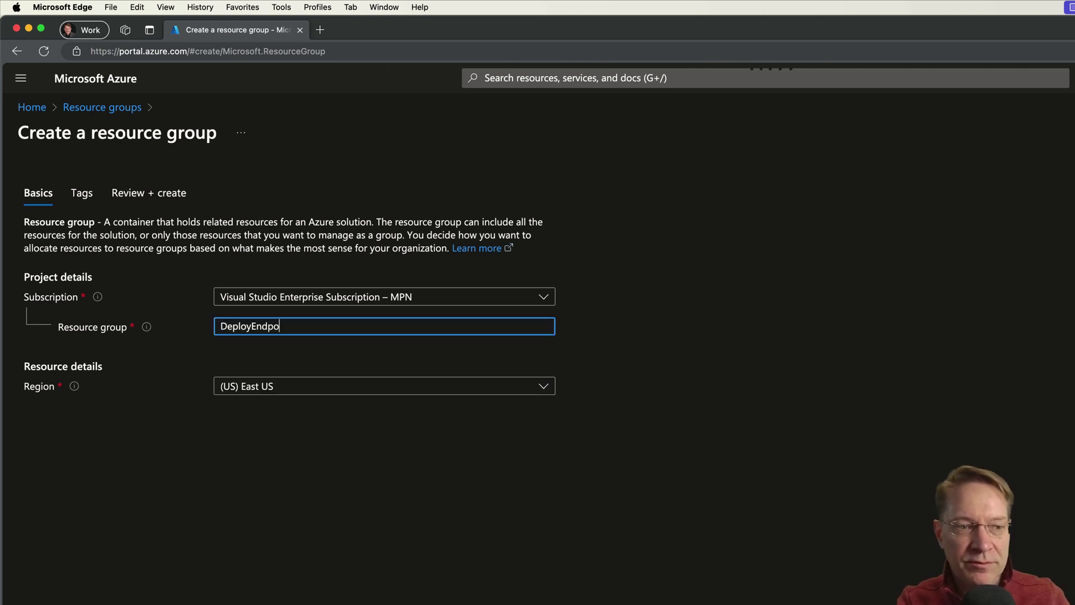
pyautogui.write('int')
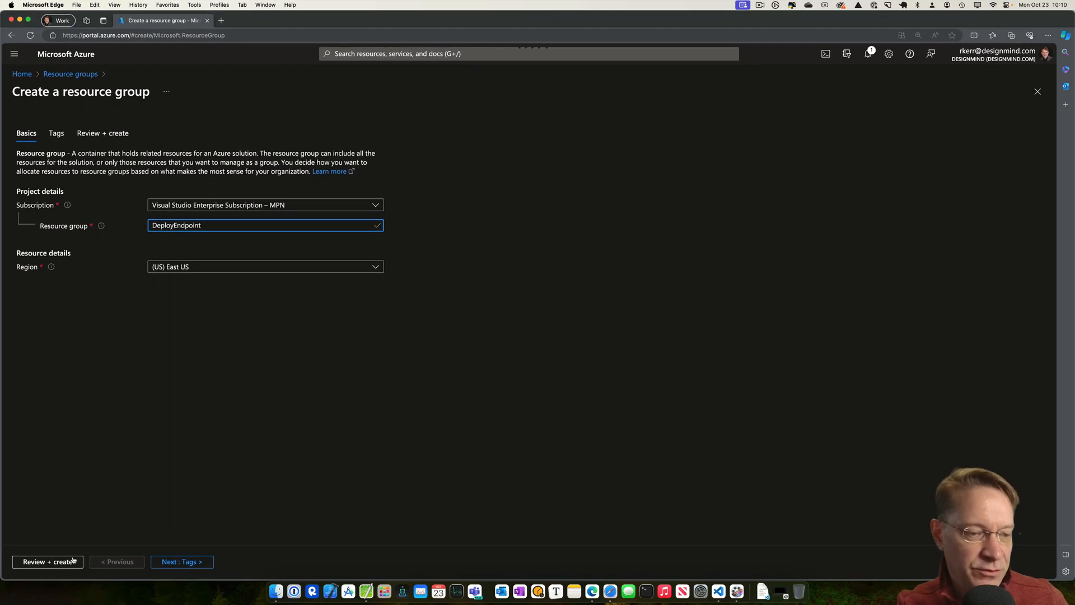
pyautogui.click(25, 564)
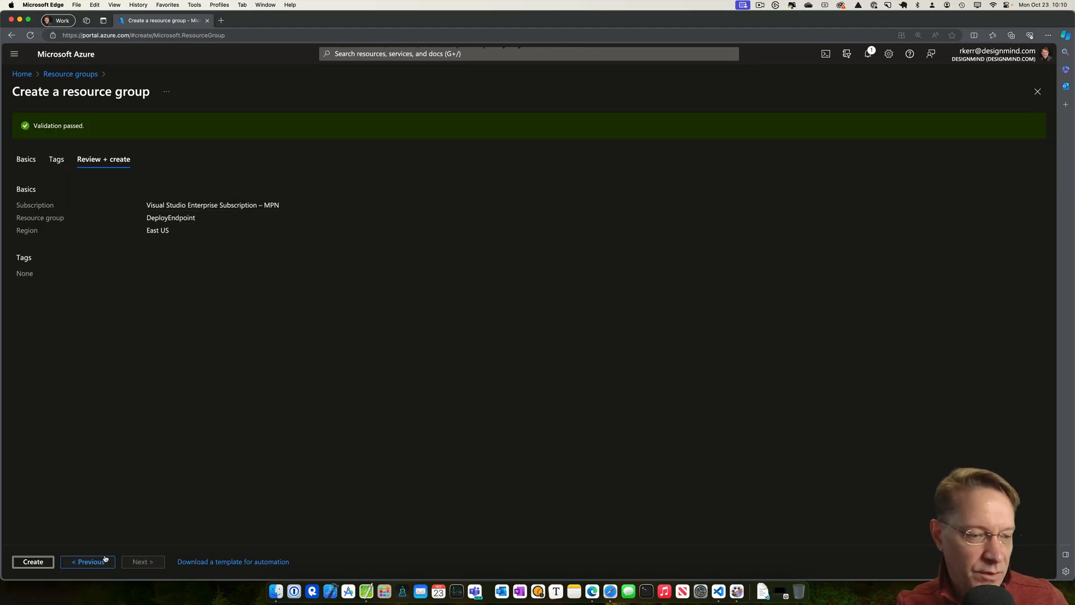
pyautogui.click(30, 561)
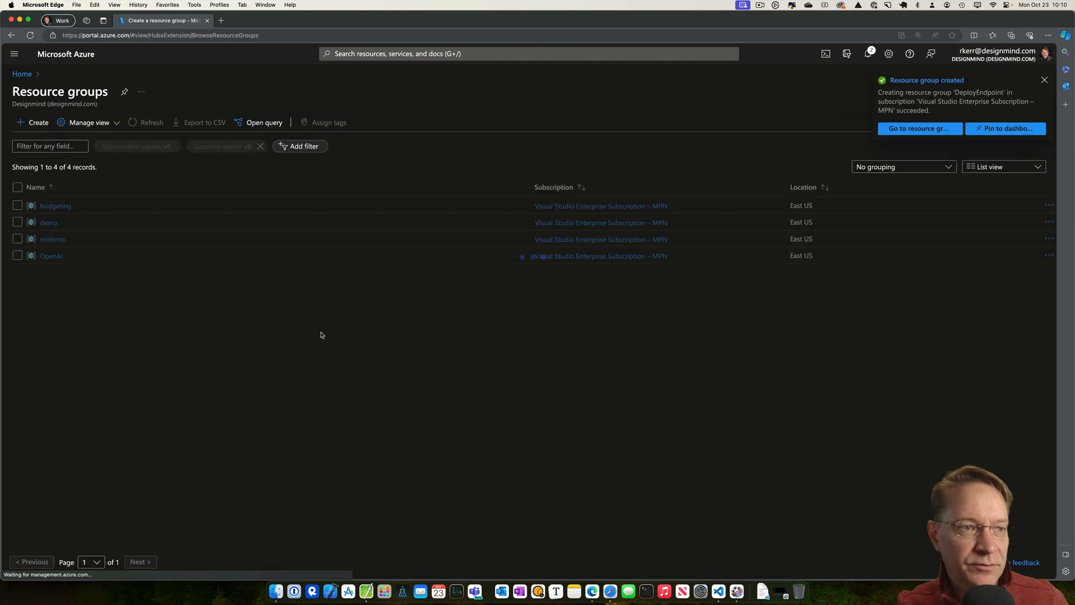
pyautogui.click(22, 74)
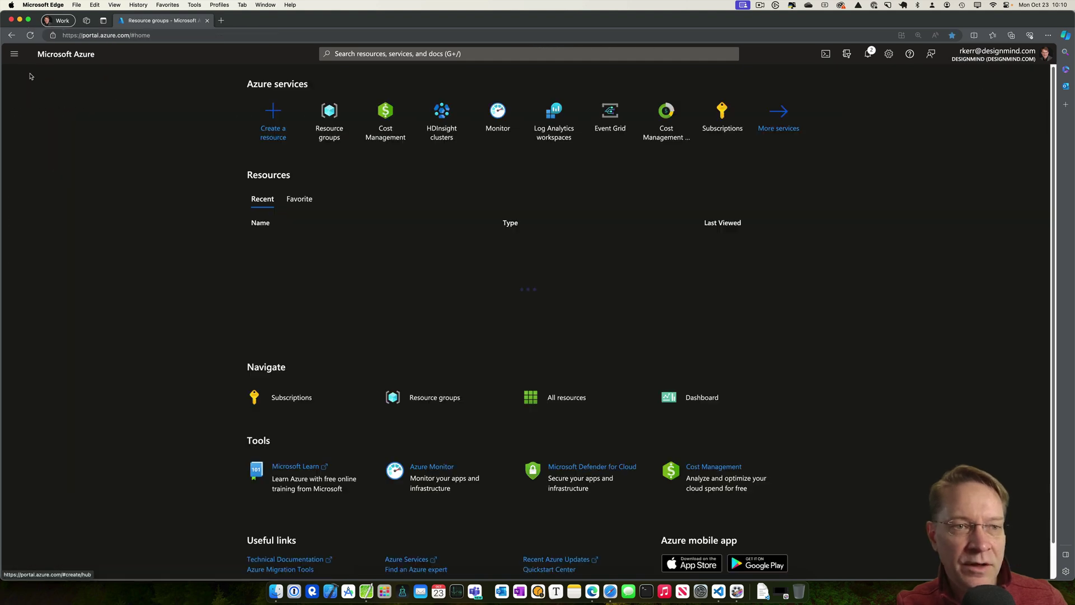
# - Find Azure Machine Learning in the marketplace and start creating a workspace
pyautogui.click(286, 117)
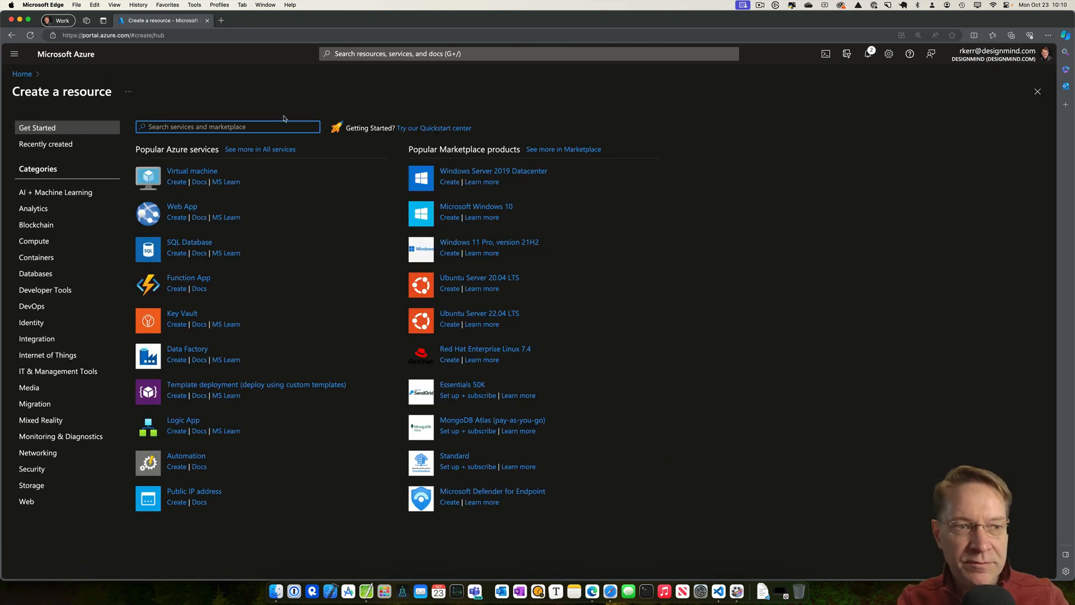
pyautogui.write('MAchine Learning')
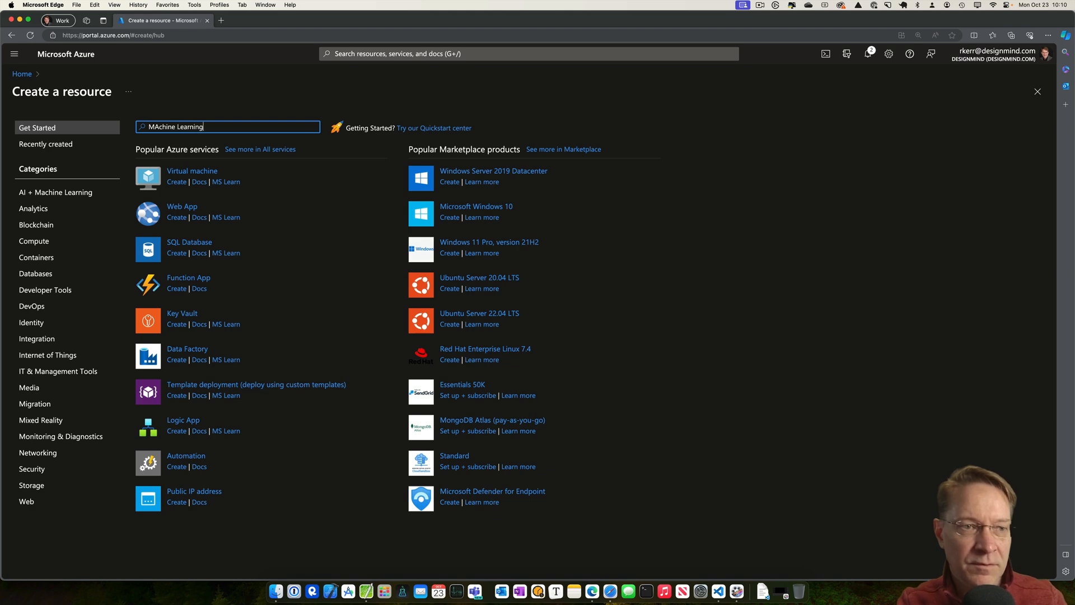
pyautogui.press('Return')
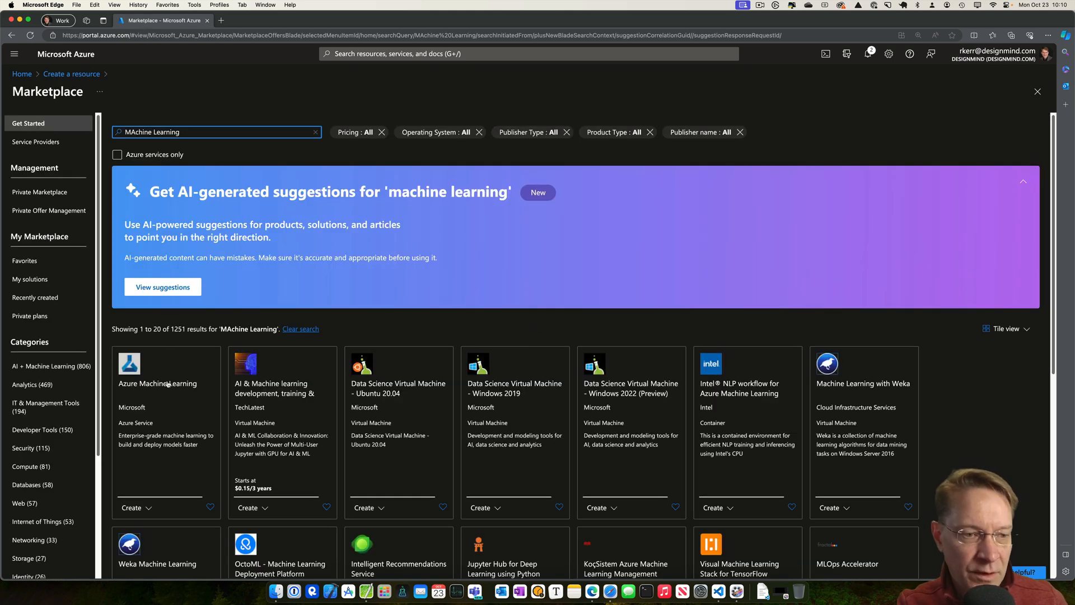
pyautogui.click(169, 385)
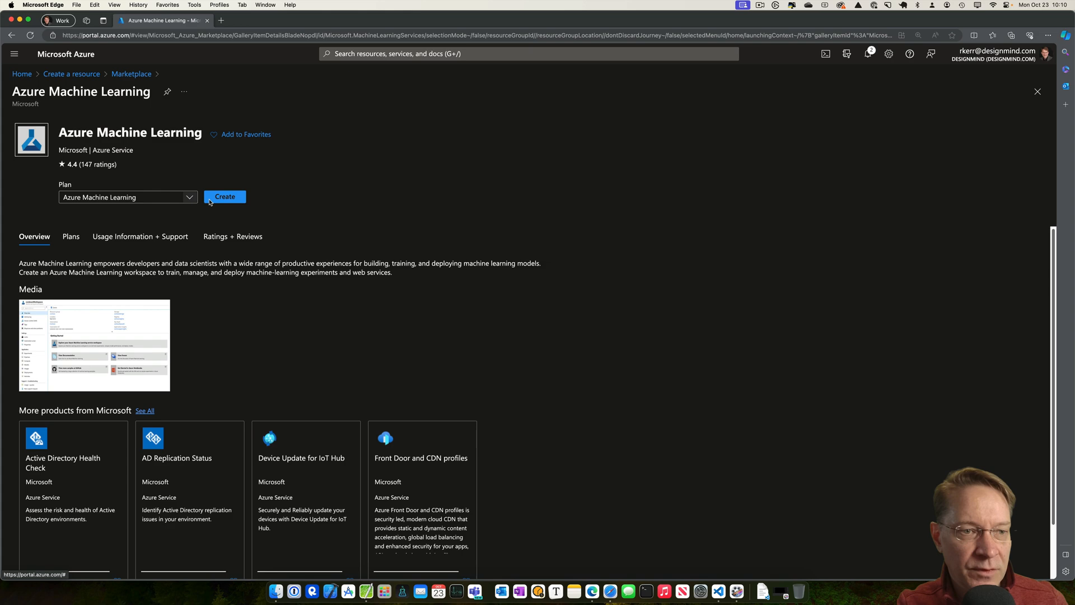
pyautogui.click(225, 181)
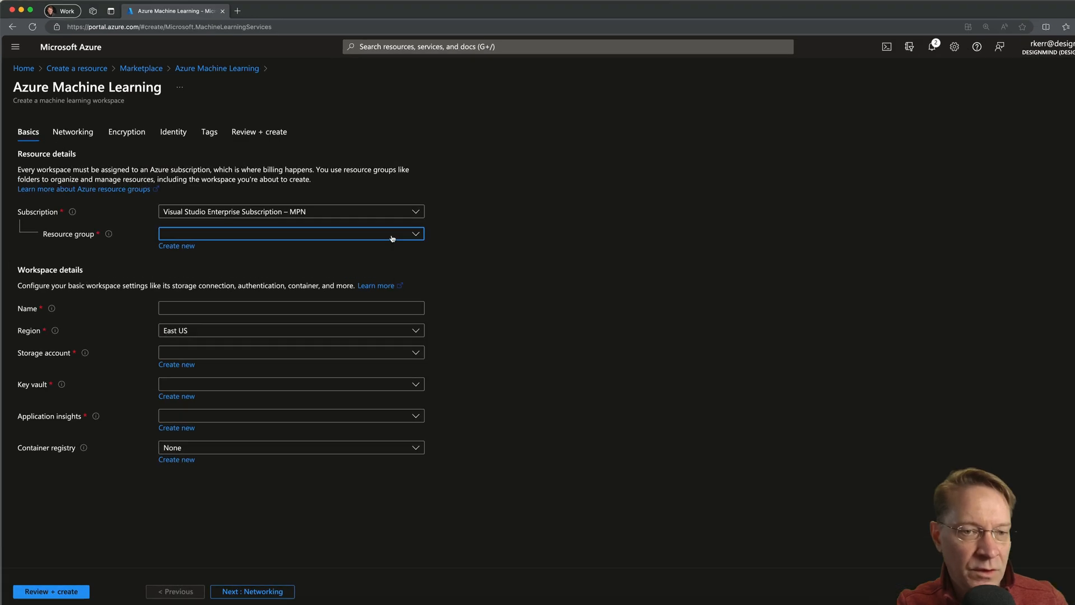
# - Assign the DeployEndpoint resource group and name the workspace DeployEndpointDemo
pyautogui.click(269, 228)
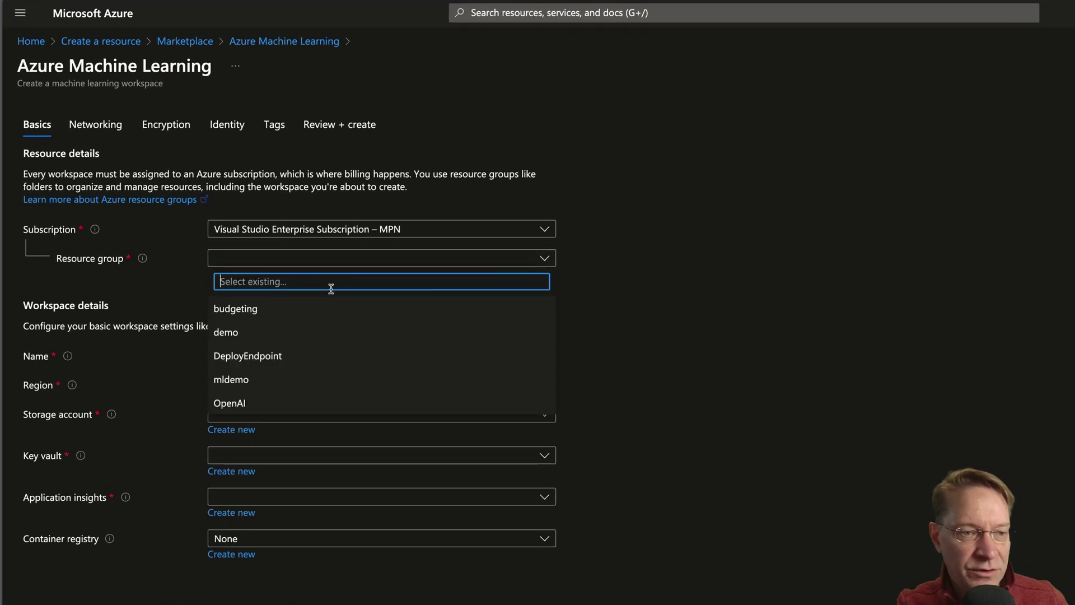
pyautogui.click(256, 357)
pyautogui.click(228, 360)
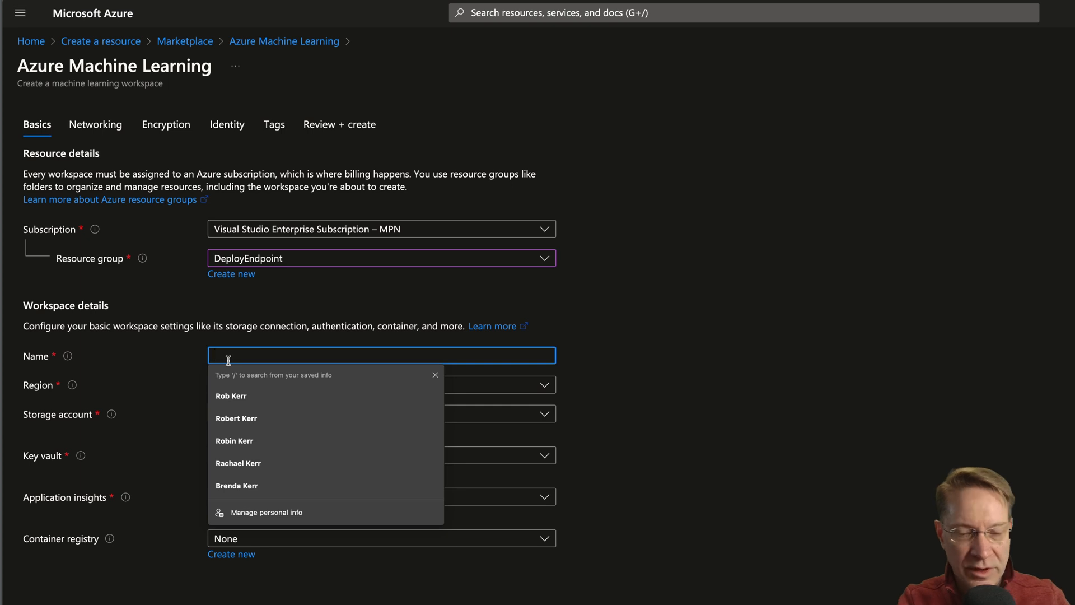
pyautogui.write('Deploy')
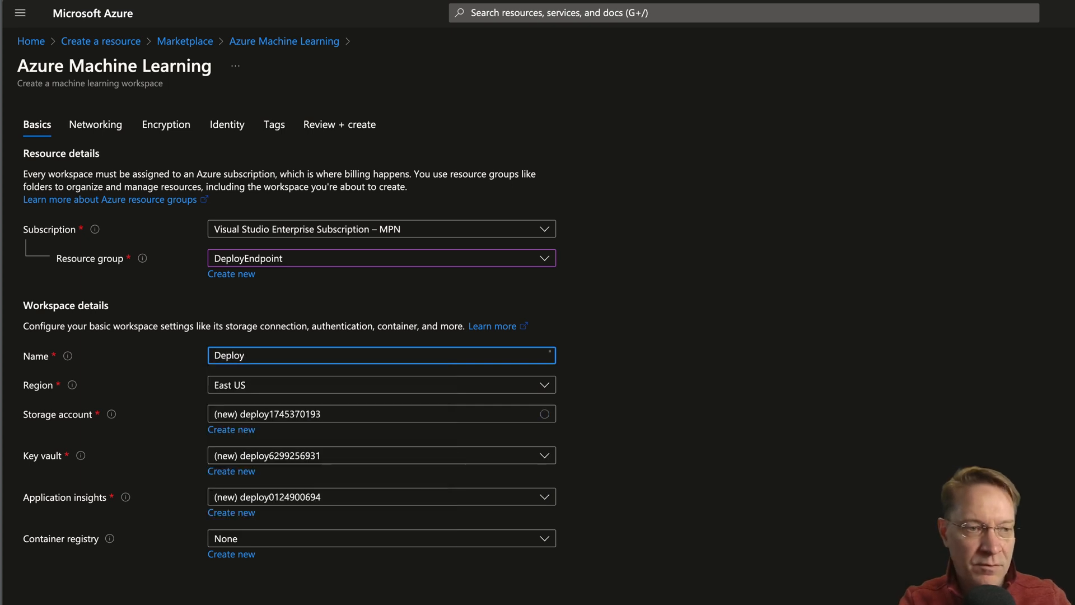
pyautogui.write('EndpointTa')
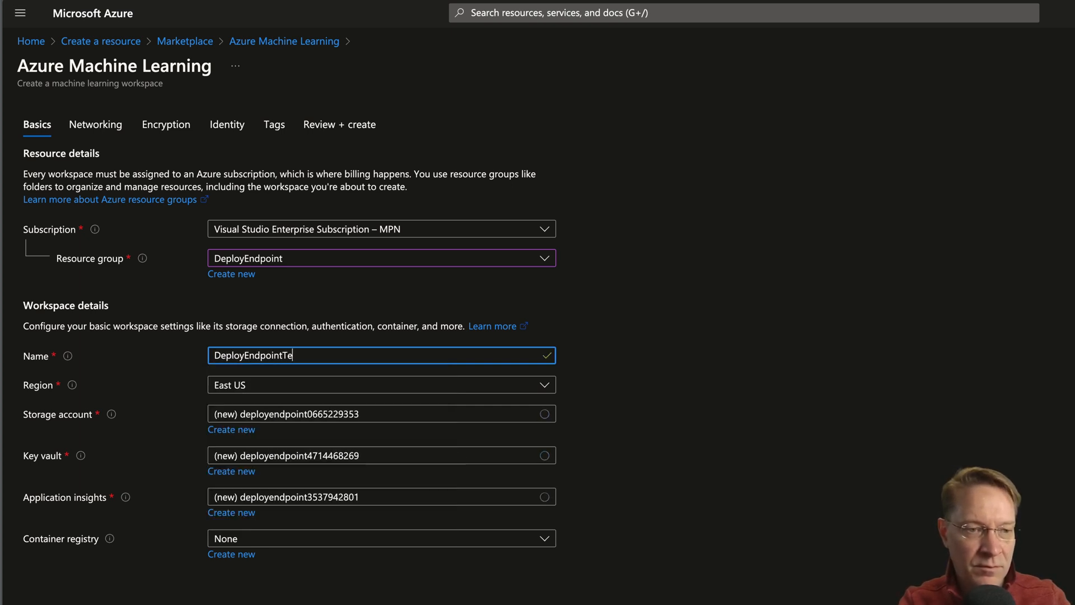
pyautogui.press('BackSpace')
pyautogui.press('BackSpace')
pyautogui.write('Demo')
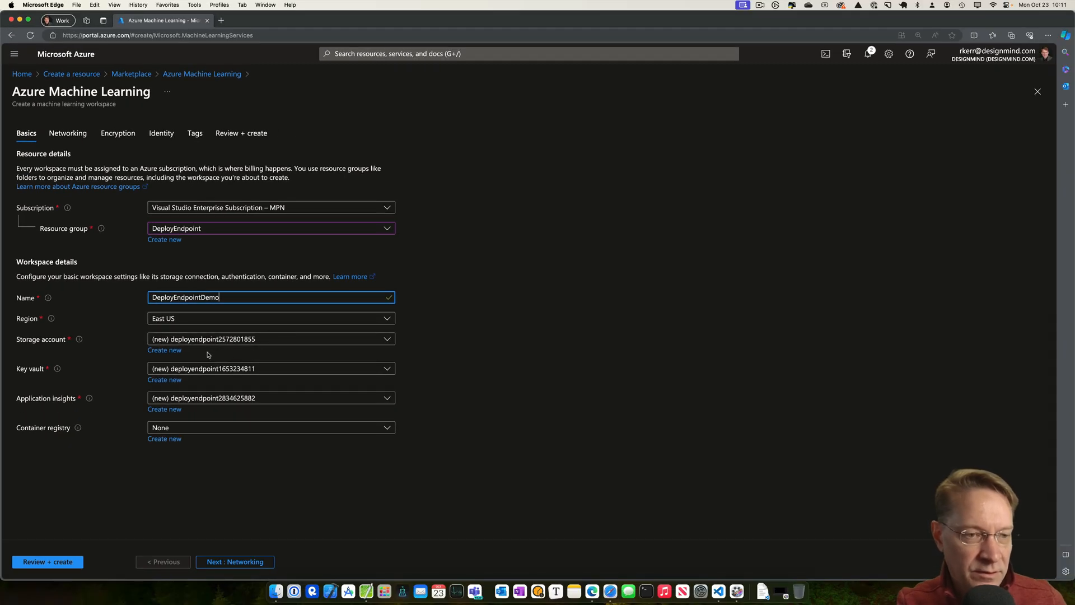
# - Review and create the DeployEndpointDemo workspace, then clear the deployment succeeded notice
pyautogui.click(40, 563)
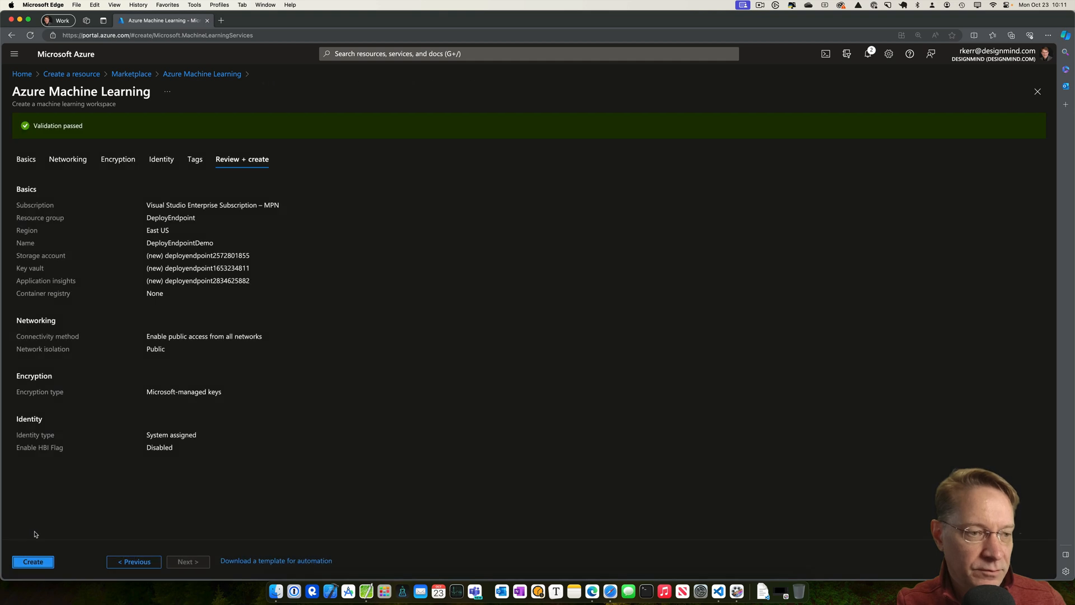
pyautogui.click(33, 562)
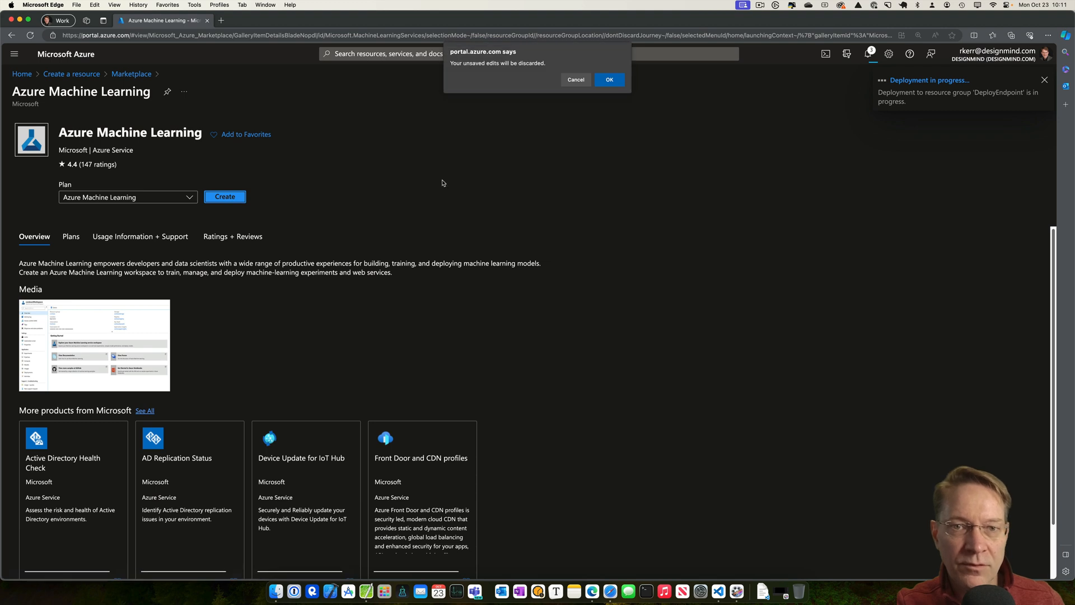
pyautogui.click(611, 79)
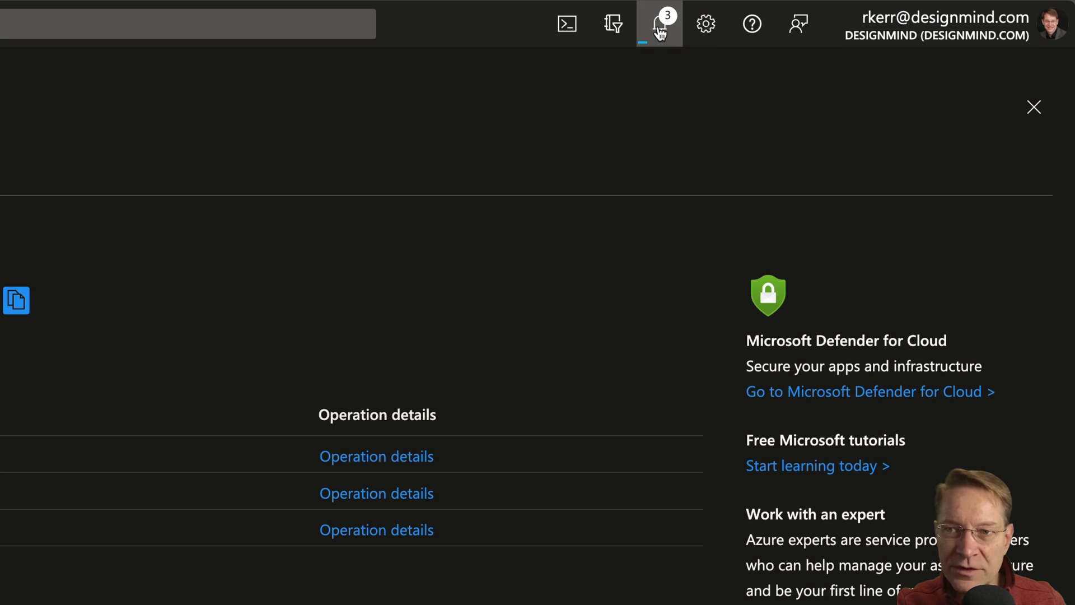
pyautogui.click(660, 23)
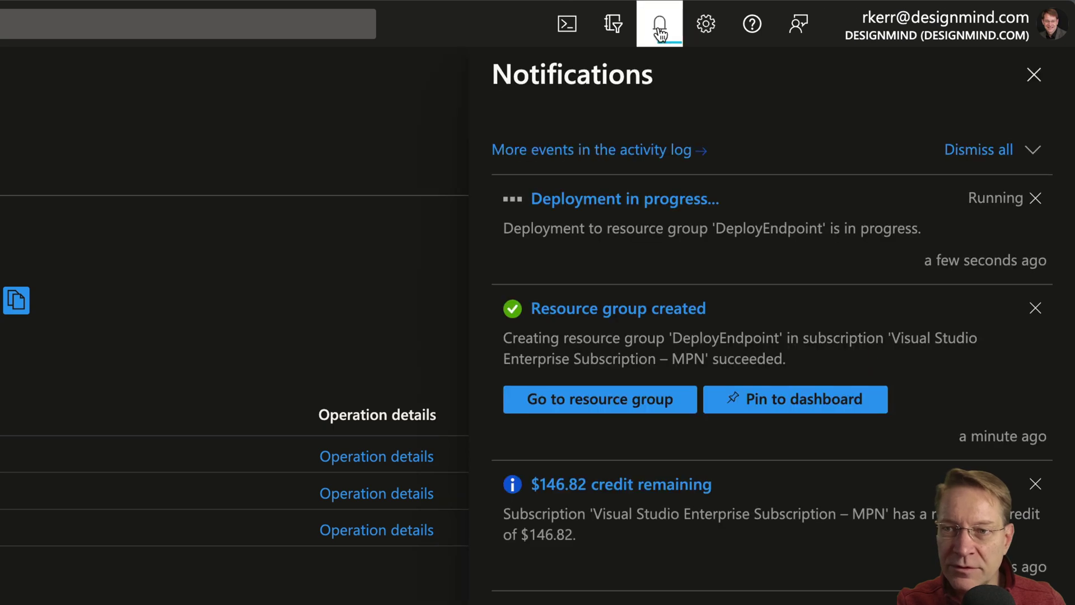
pyautogui.click(1036, 77)
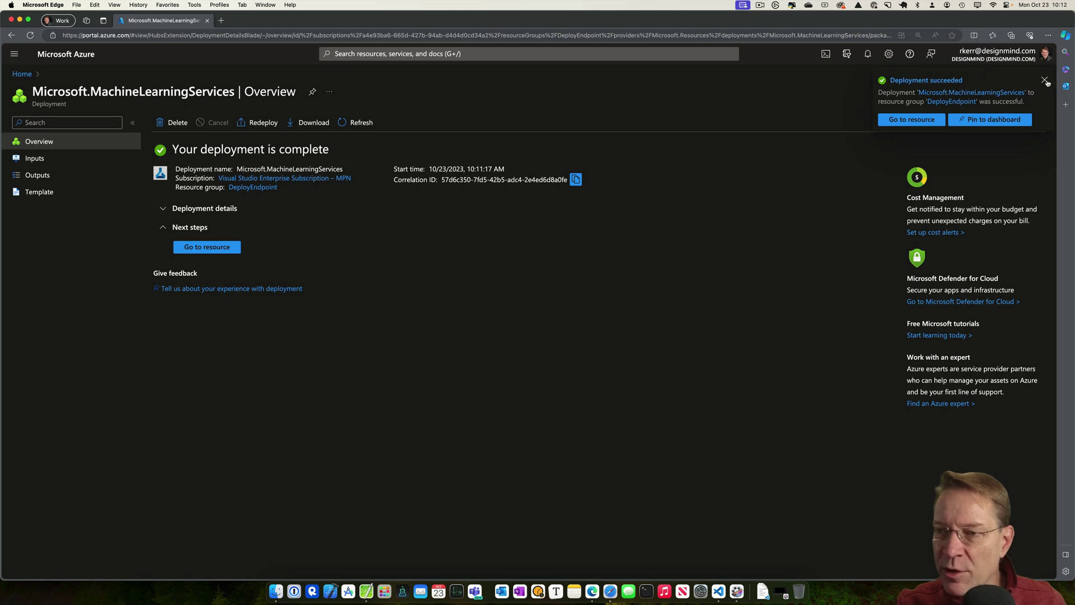
pyautogui.click(1046, 80)
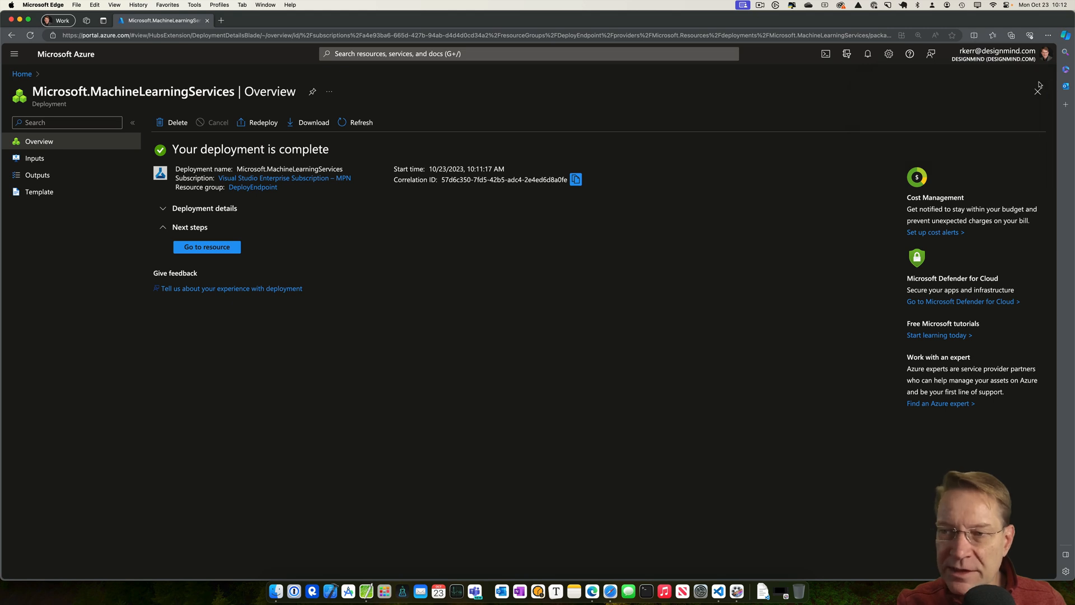
# - Go to the new workspace resource and launch it in Machine Learning Studio
pyautogui.click(206, 247)
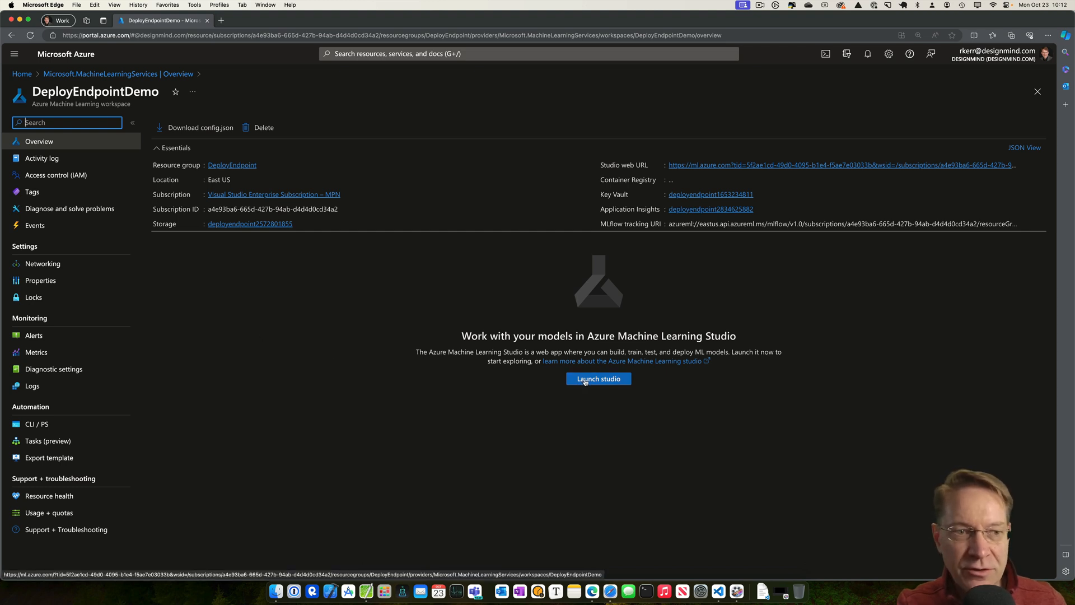
pyautogui.click(586, 380)
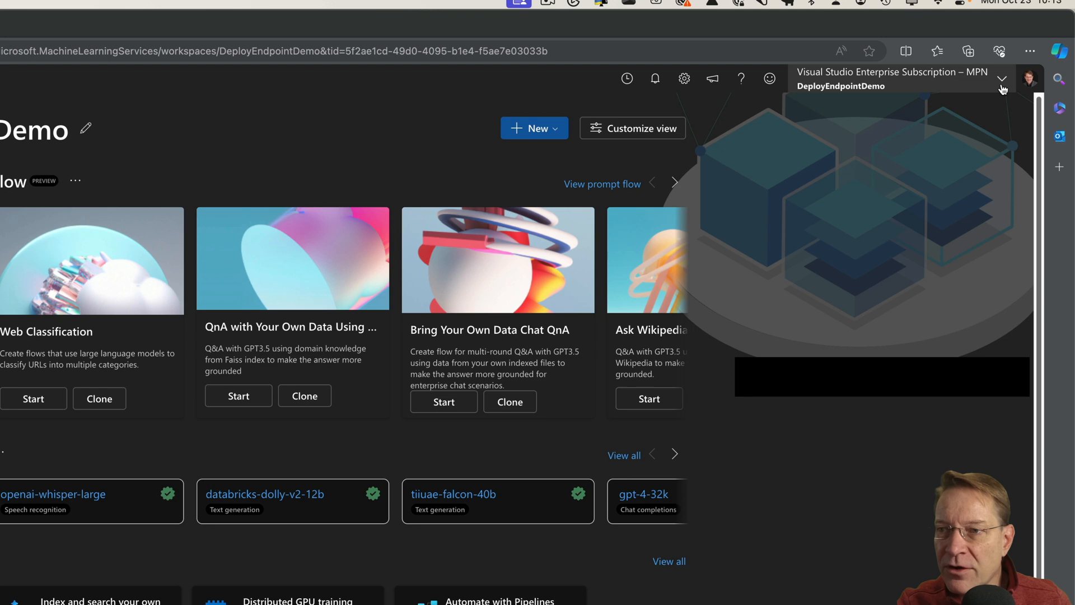
# - Check the workspace details, then move from the Data page to the Compute page
pyautogui.click(1031, 52)
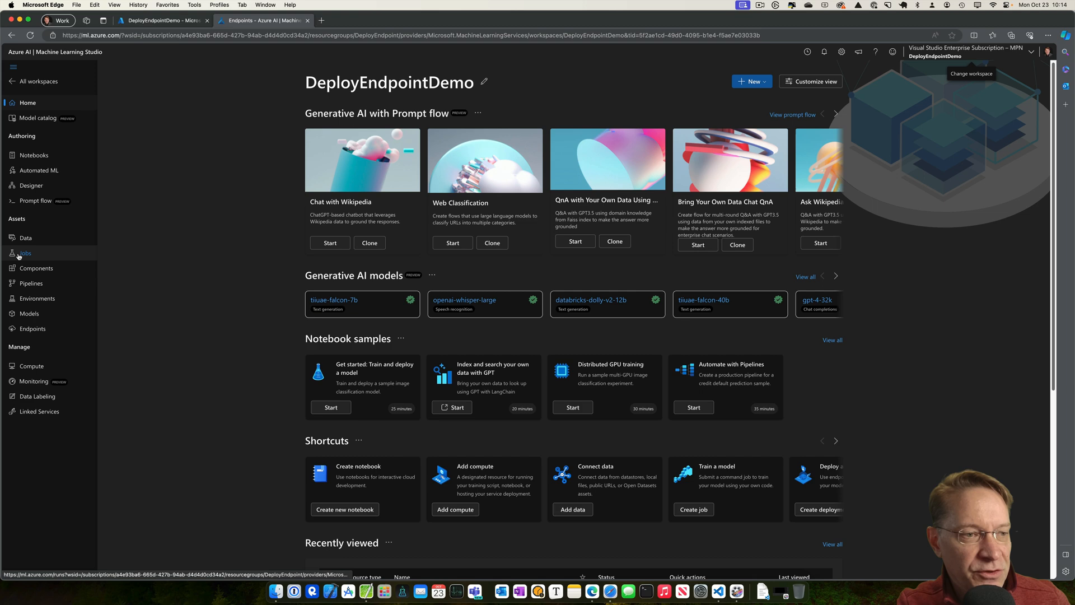
pyautogui.click(26, 238)
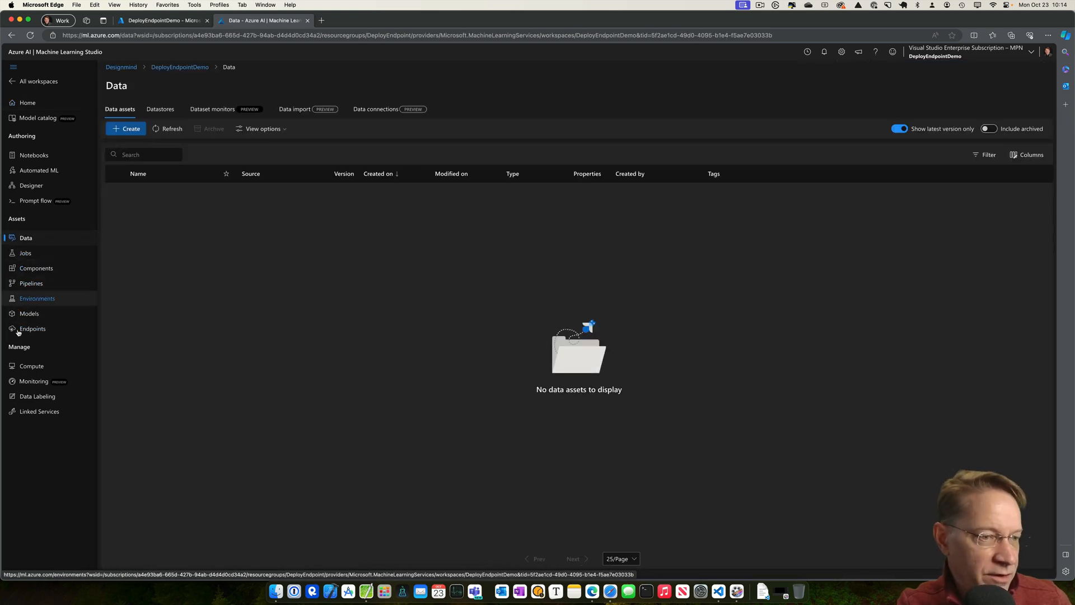
pyautogui.click(31, 367)
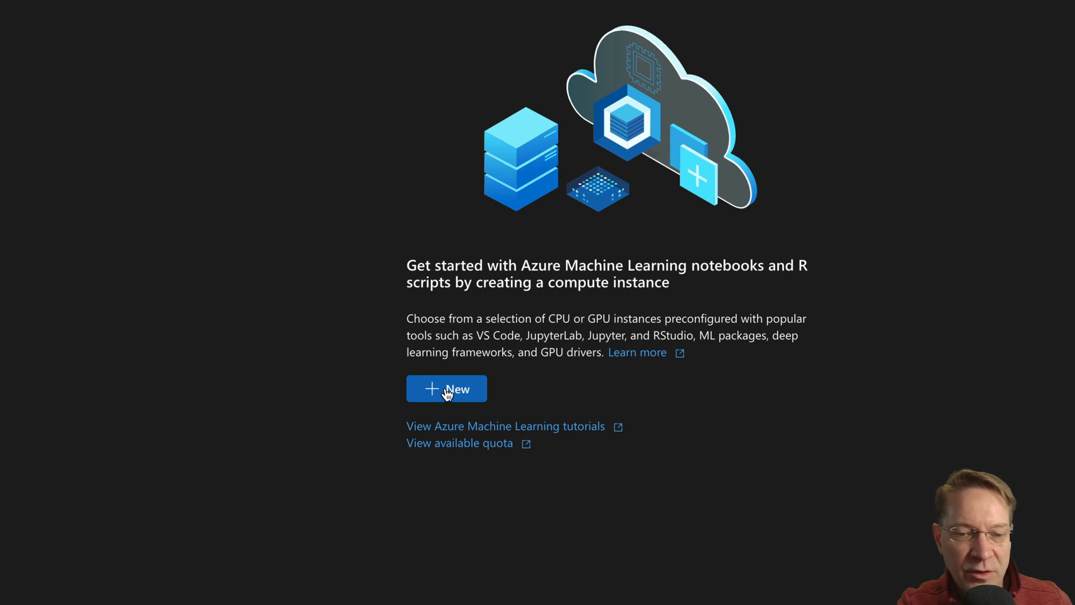
# - Start a new compute instance with the Standard_DS11_v2 machine size
pyautogui.click(447, 392)
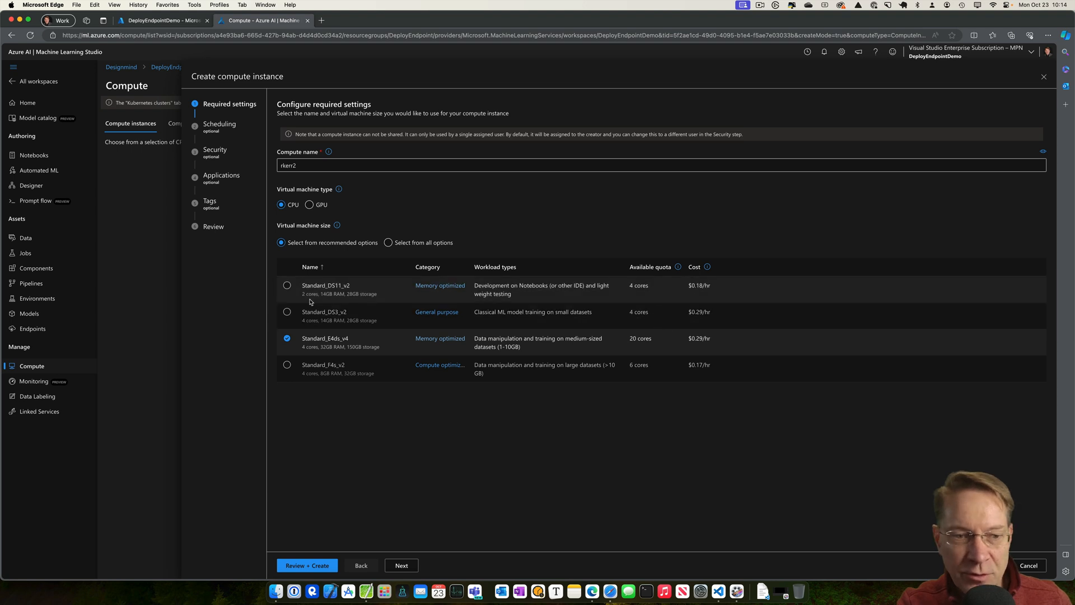
pyautogui.click(287, 286)
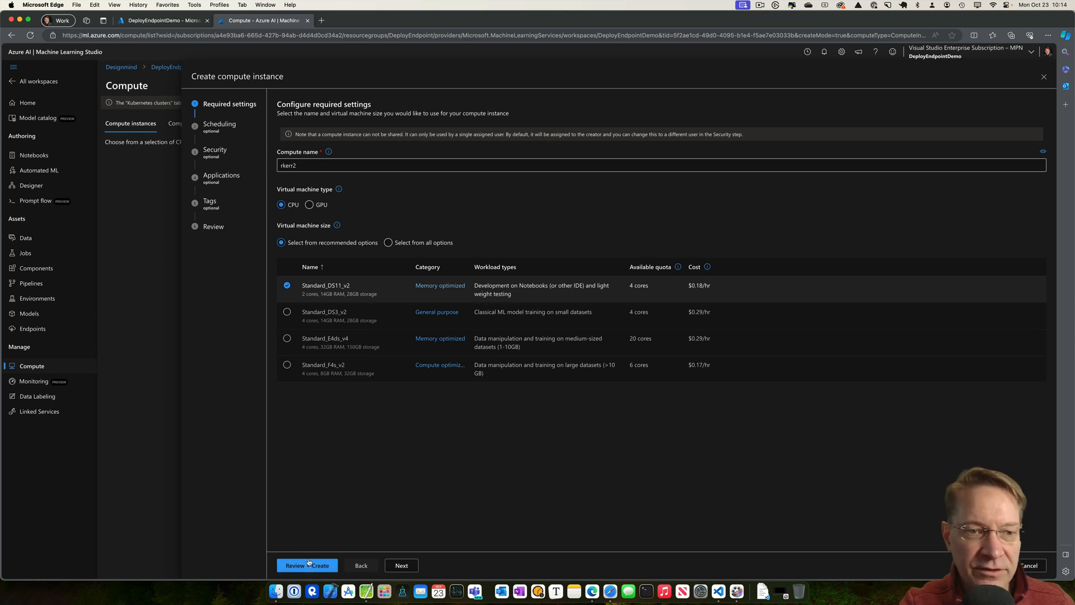
pyautogui.click(402, 565)
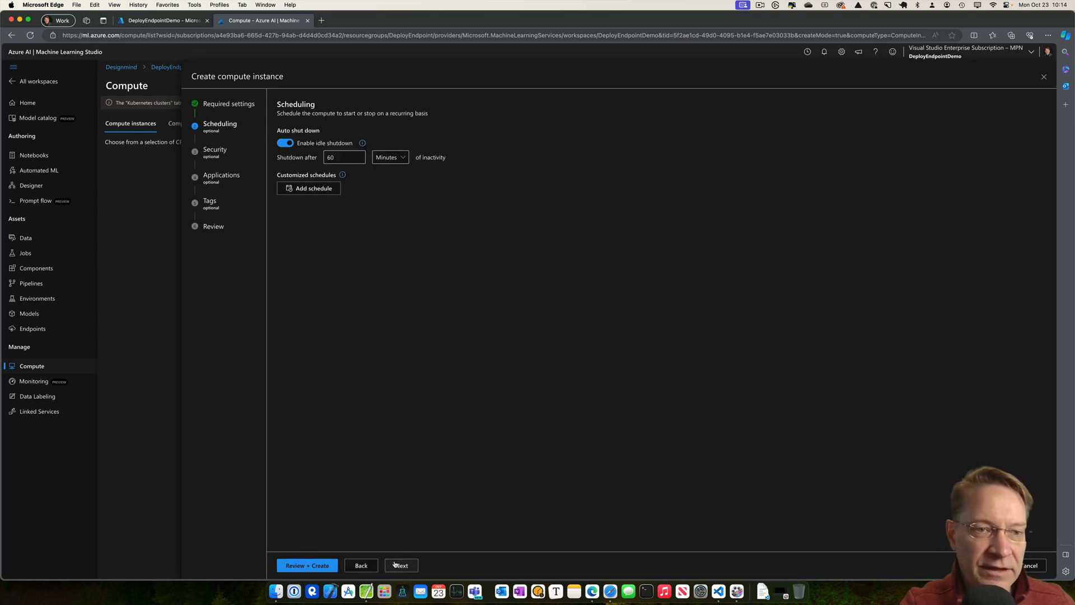
pyautogui.moveTo(342, 157)
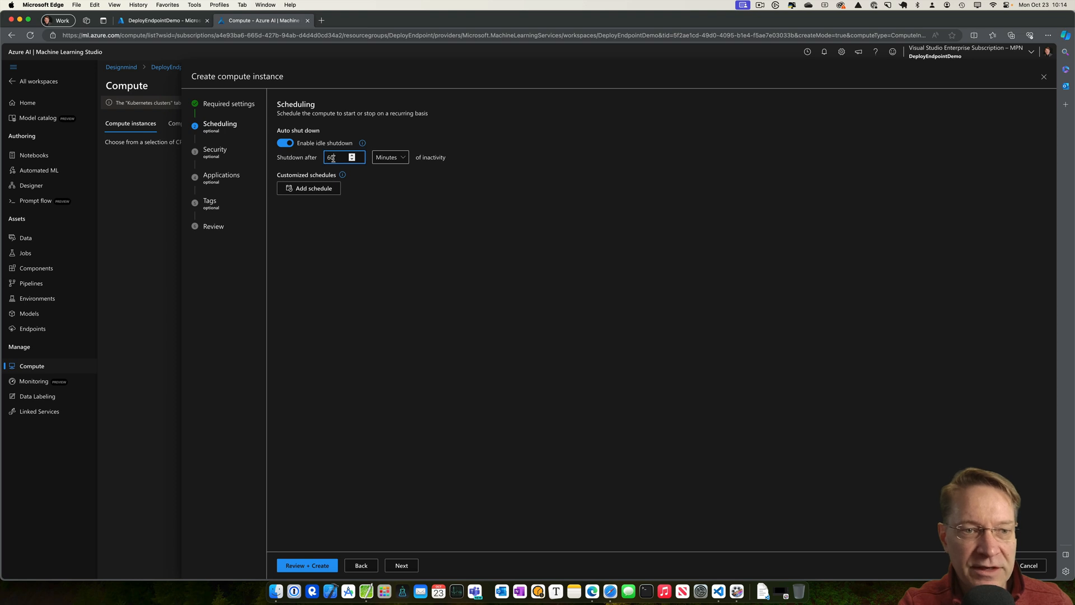
# - Set idle shutdown to 30 minutes, accept the remaining defaults and create the instance
pyautogui.doubleClick(332, 157)
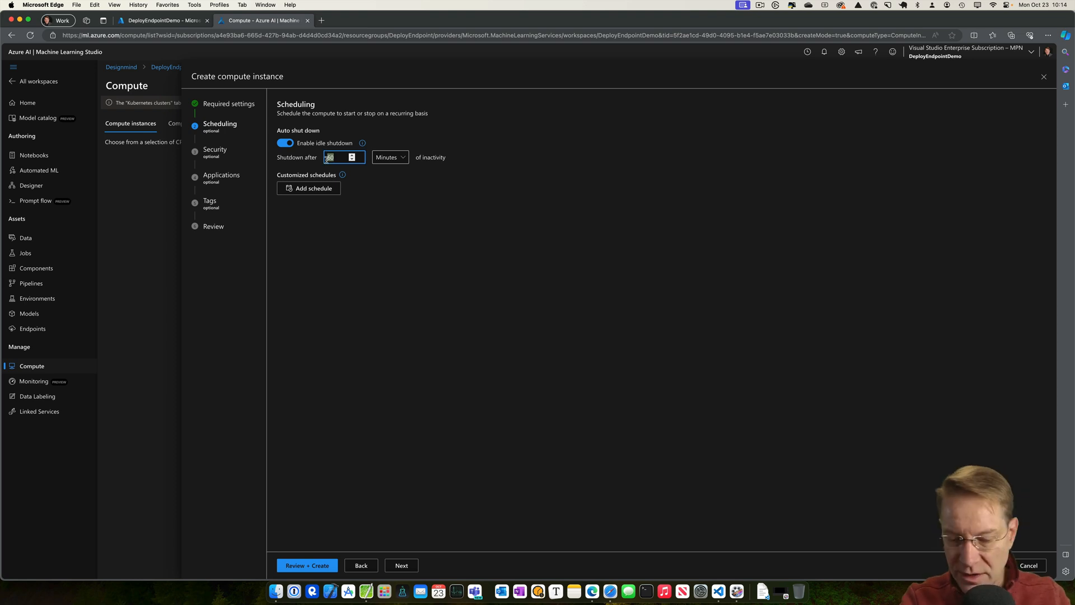
pyautogui.write('30')
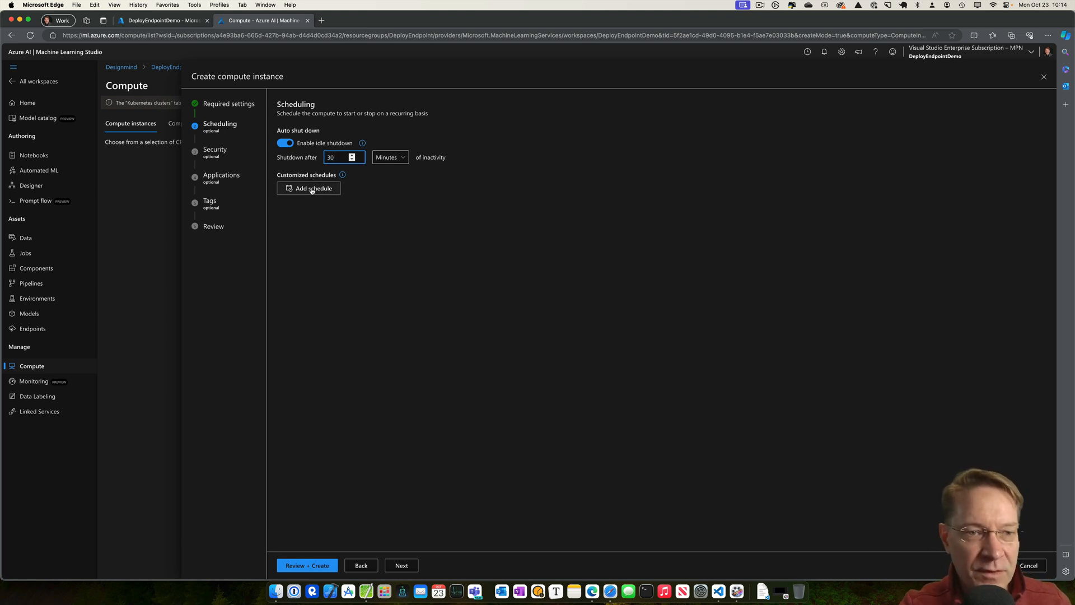
pyautogui.click(401, 565)
pyautogui.click(402, 566)
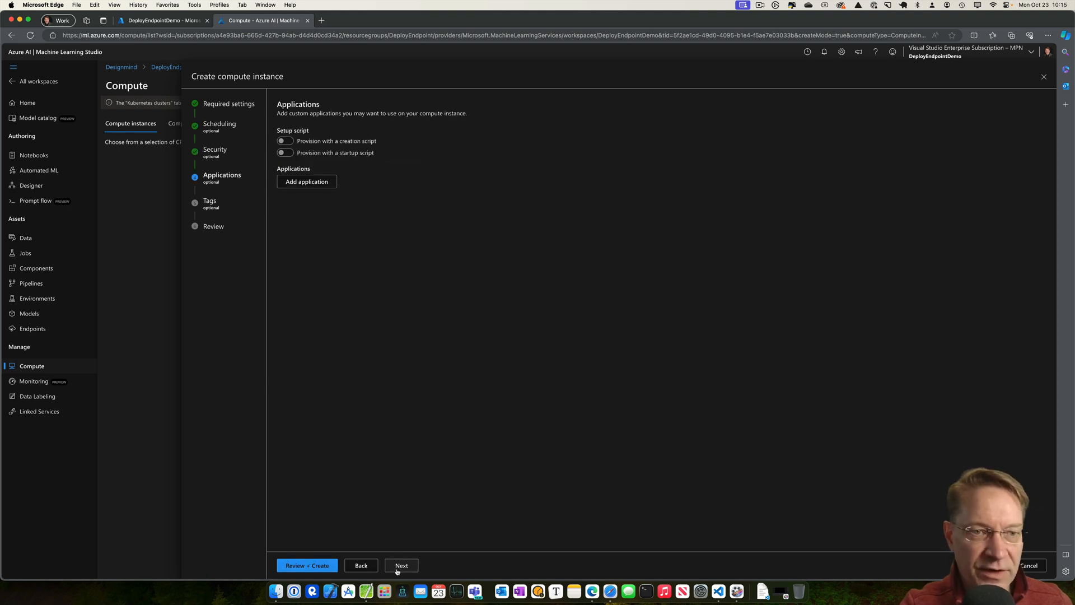
pyautogui.click(398, 568)
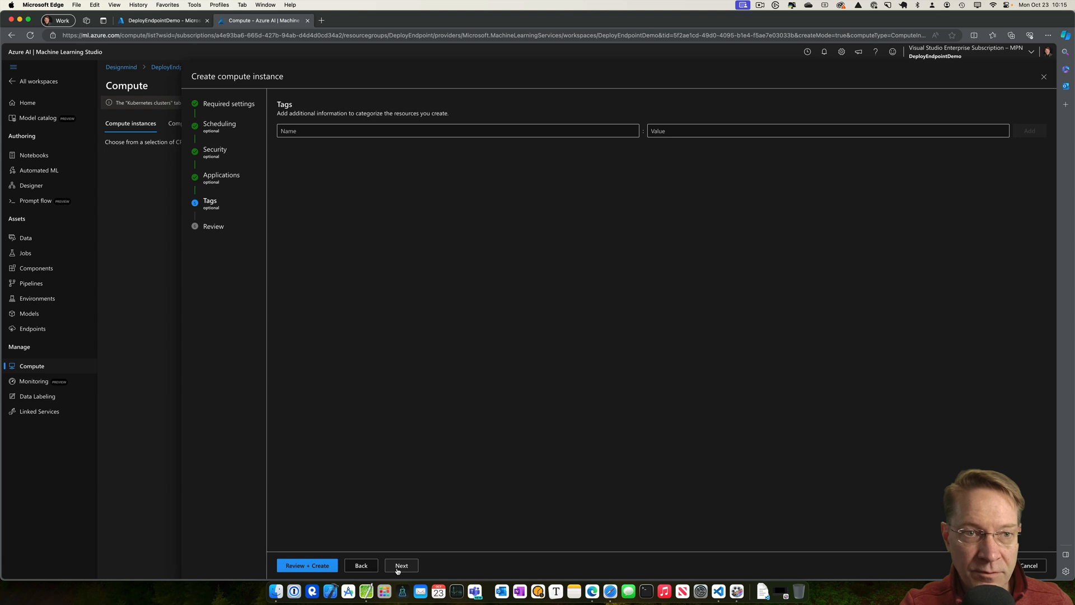
pyautogui.click(402, 565)
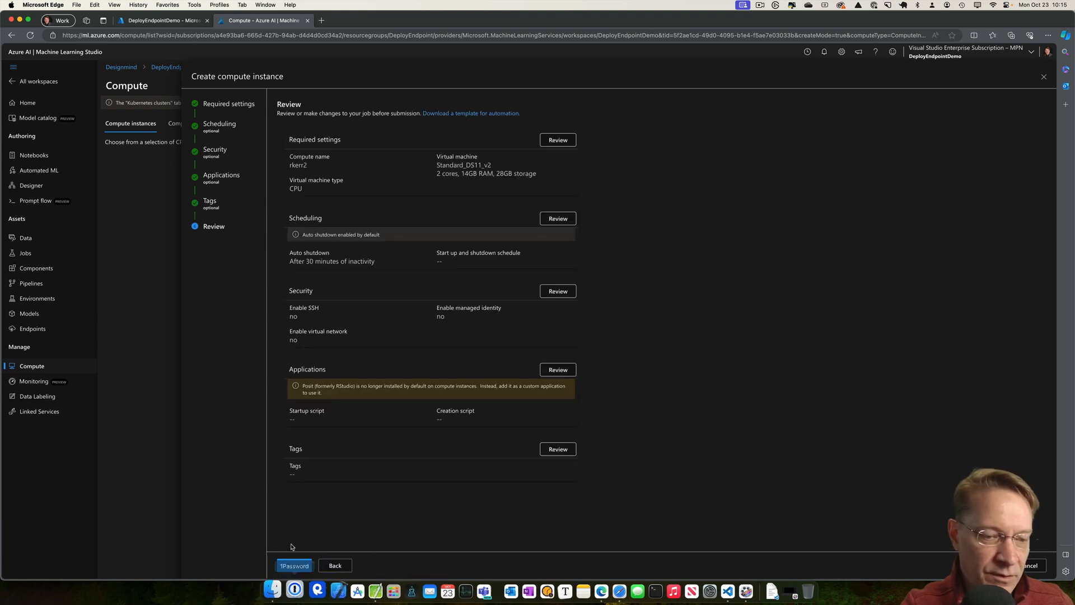
pyautogui.click(295, 564)
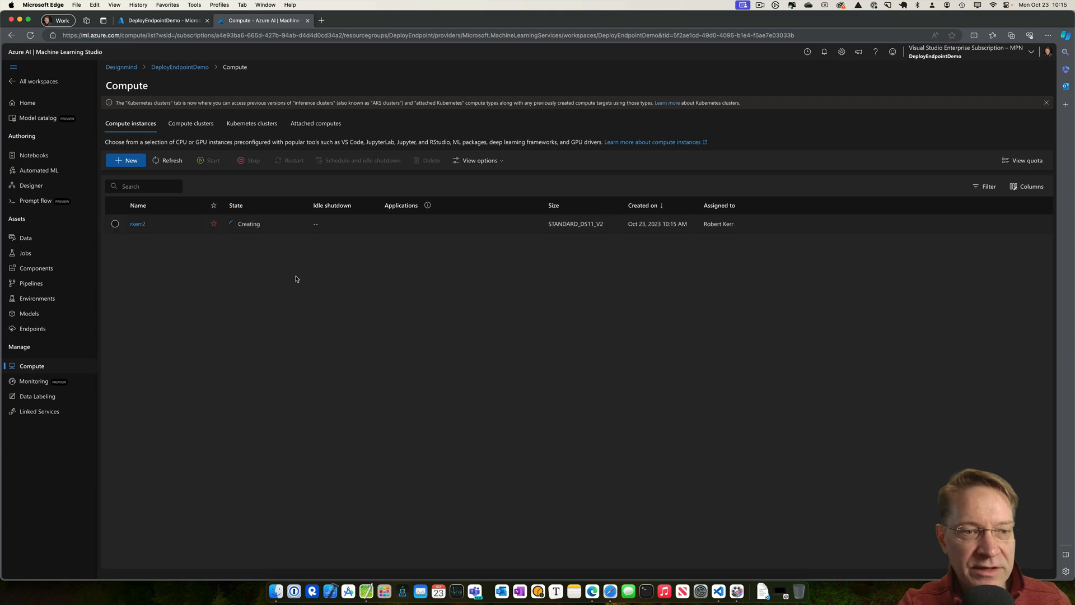
# - Begin a new data asset named DiabetesData with the File (uri_file) type
pyautogui.click(25, 238)
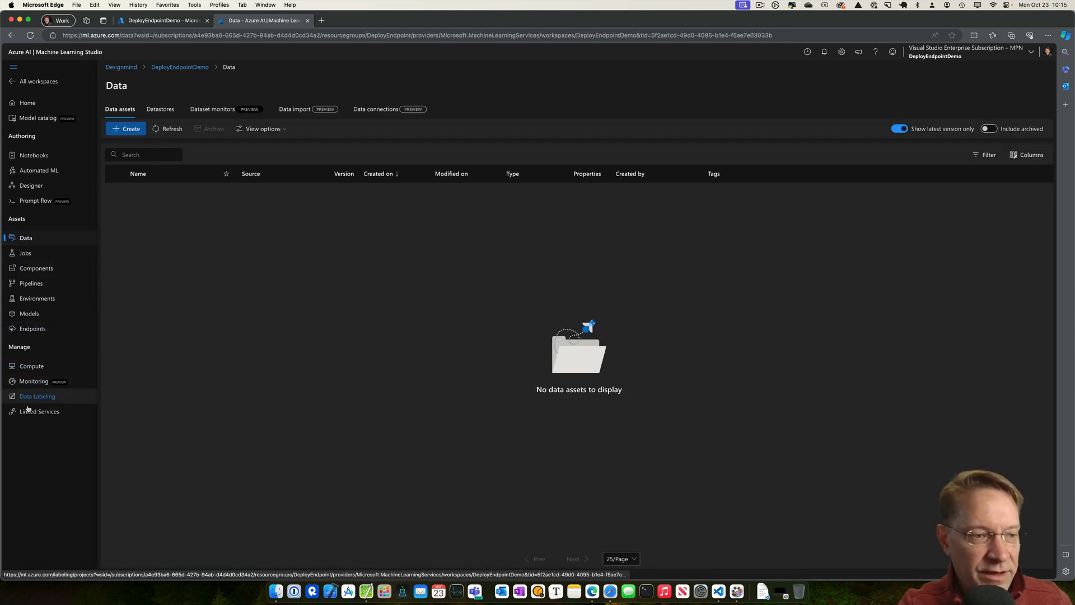
pyautogui.click(32, 328)
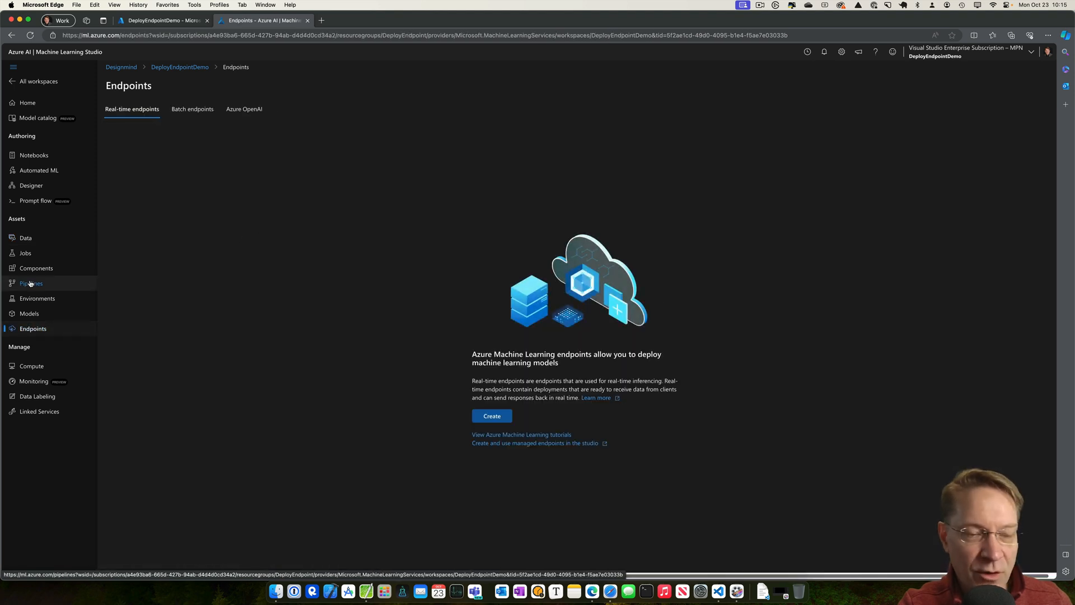
pyautogui.click(32, 239)
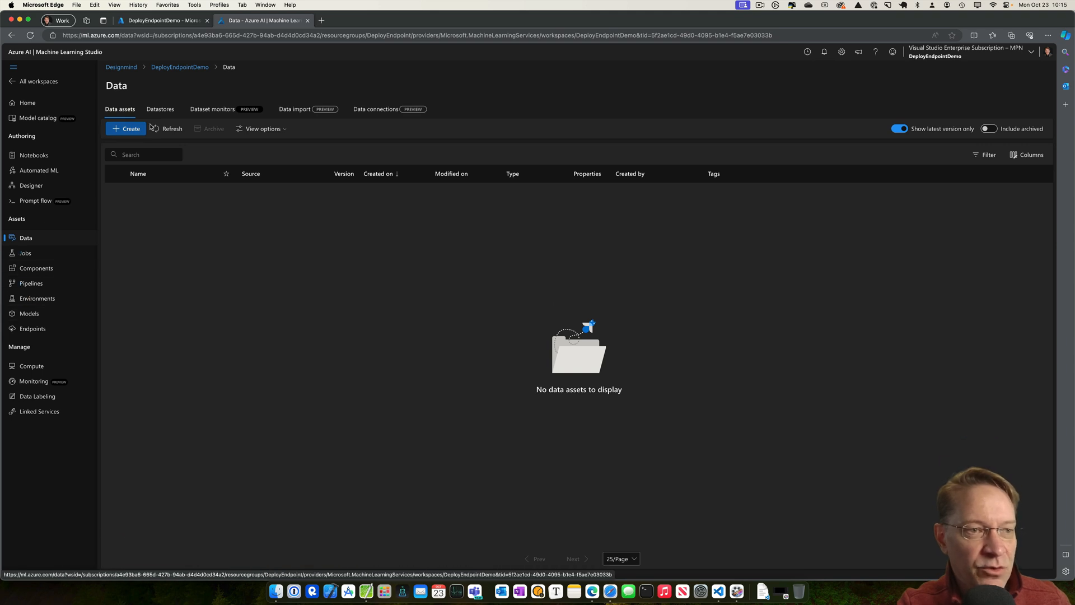
pyautogui.click(129, 128)
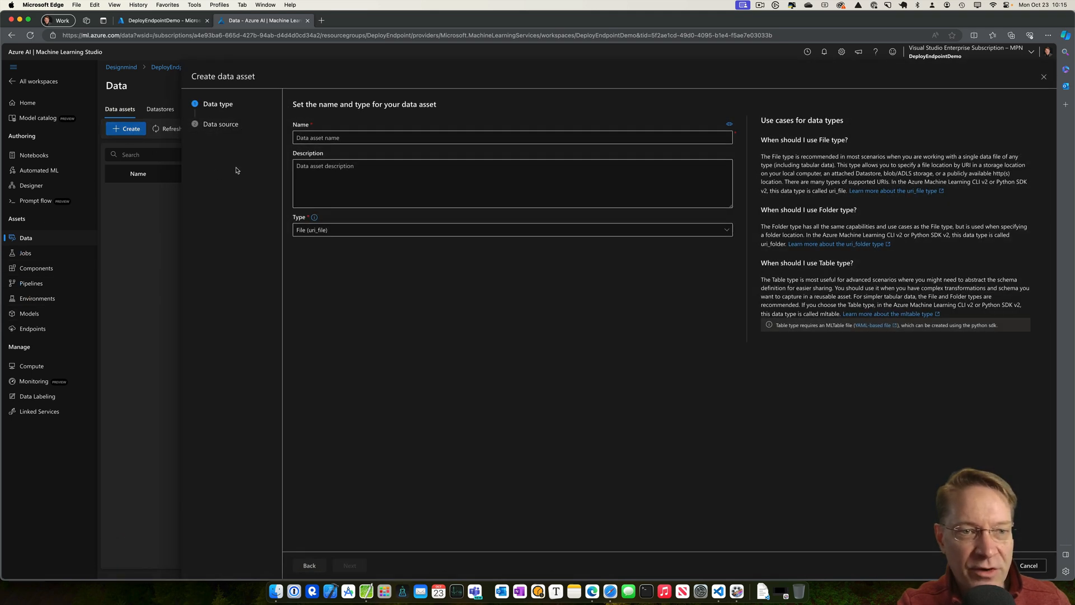
pyautogui.click(395, 139)
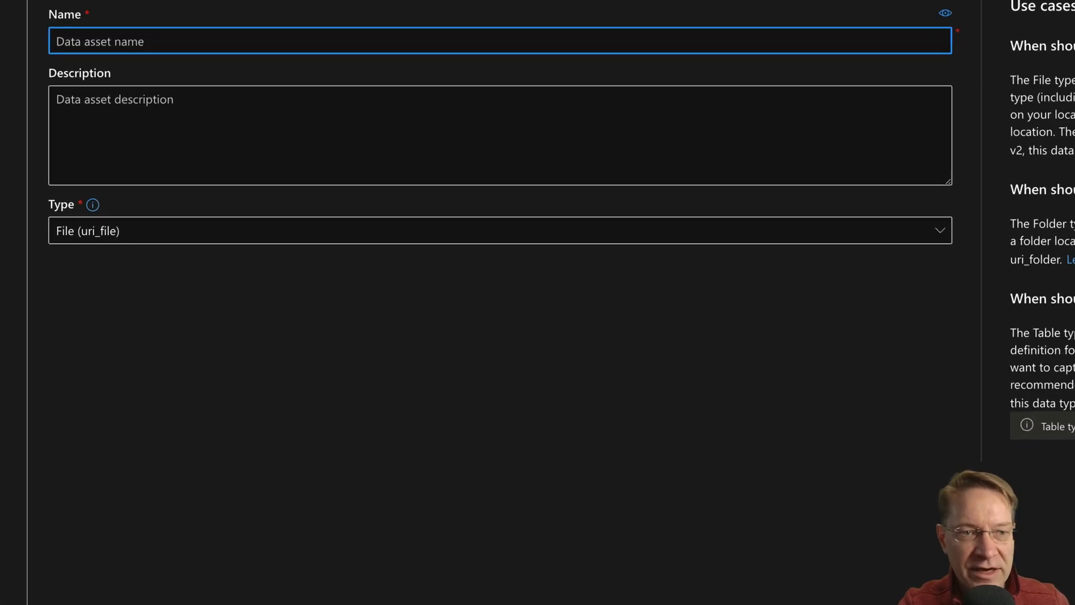
pyautogui.write('Diabetes')
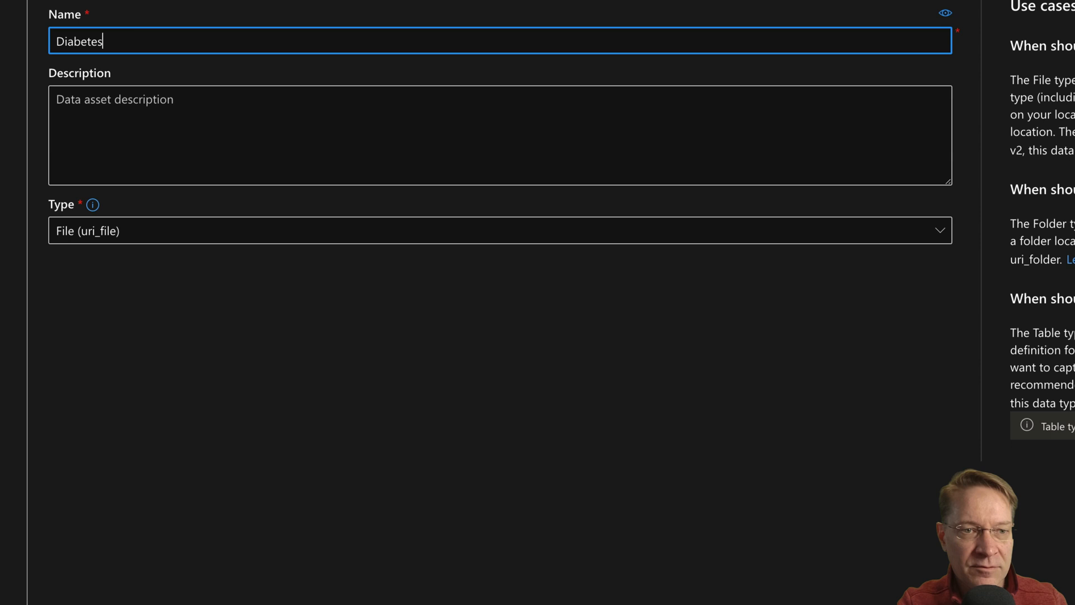
pyautogui.write('Data')
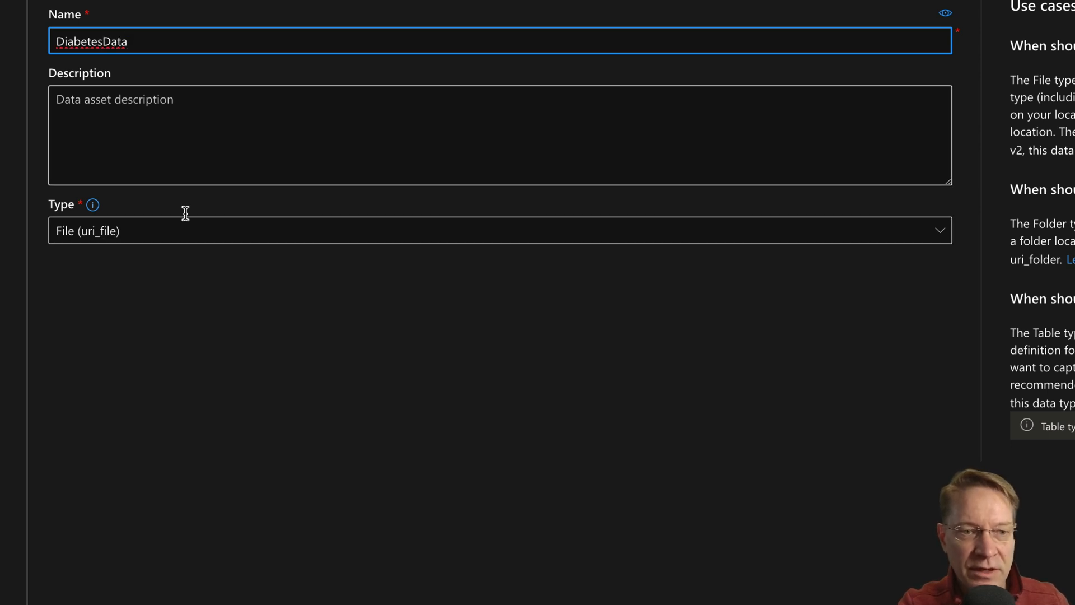
pyautogui.click(188, 231)
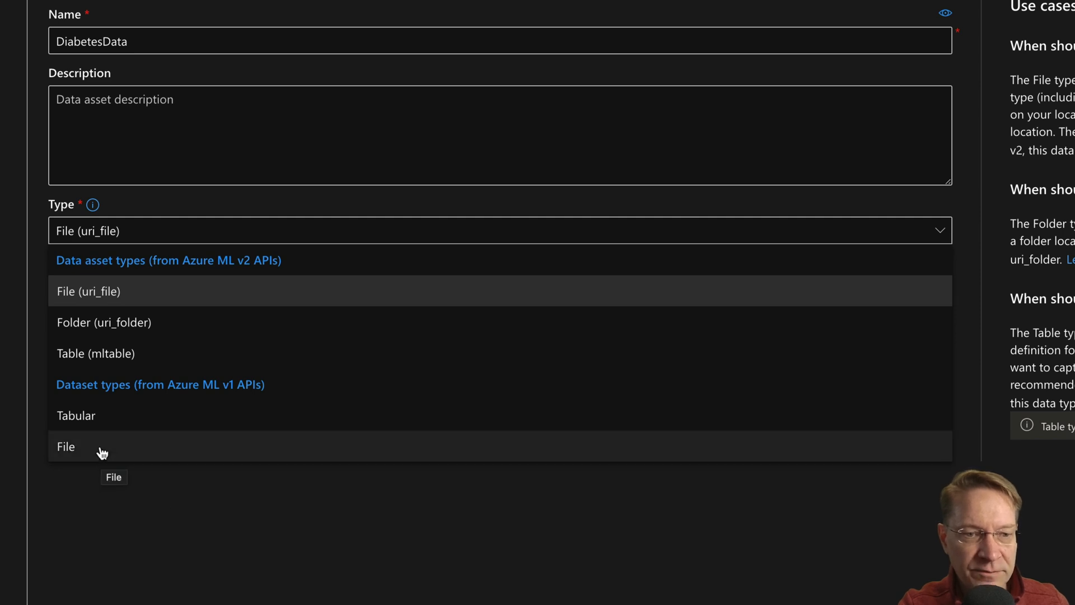
pyautogui.click(88, 292)
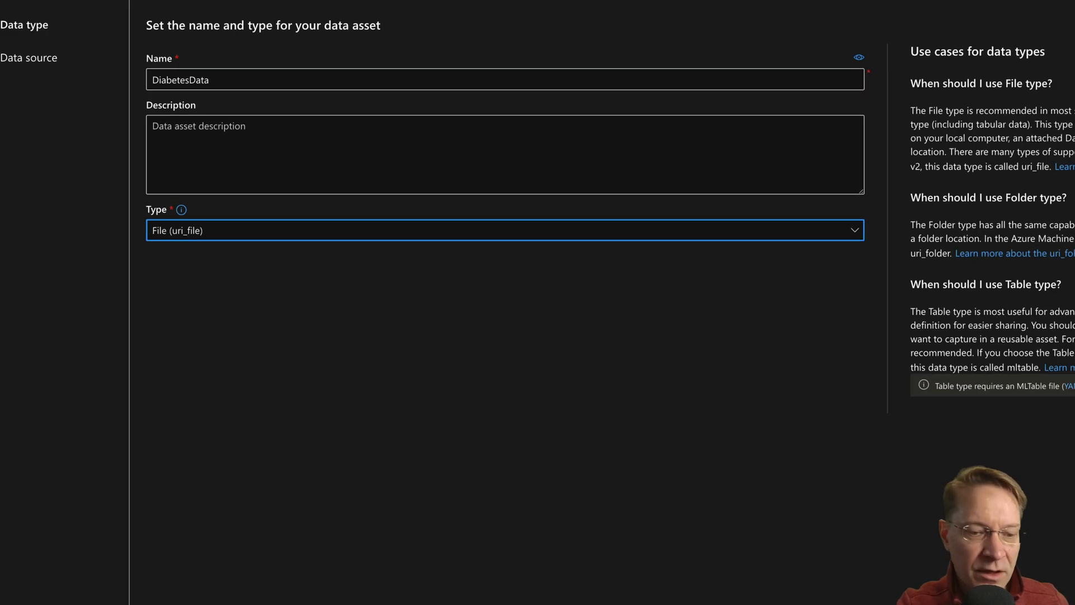
pyautogui.click(356, 565)
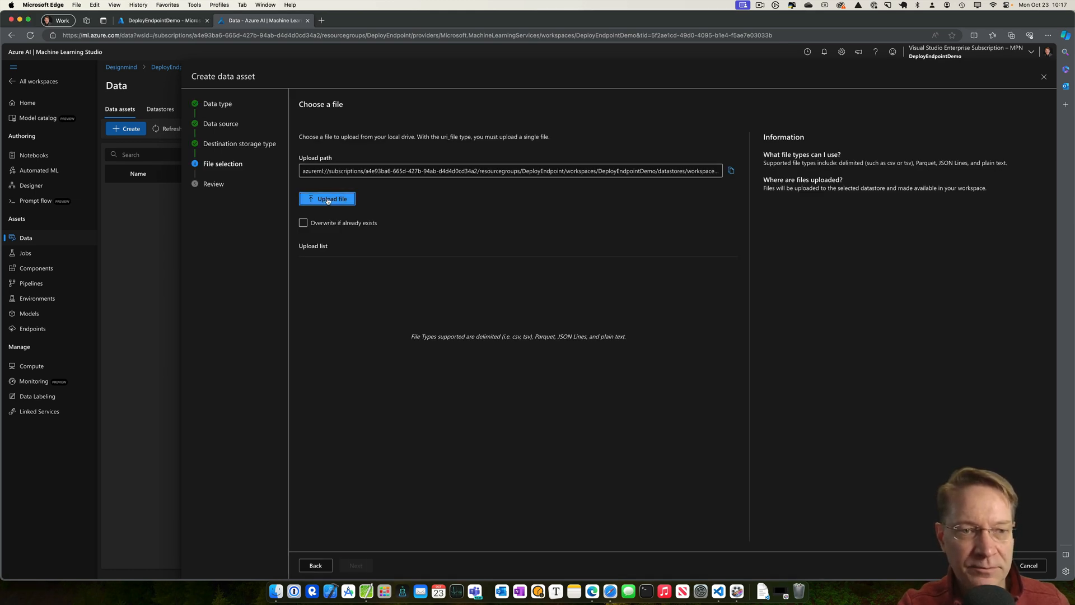
# - Upload the local diabetes.csv and create the DiabetesData asset
pyautogui.click(328, 199)
pyautogui.click(492, 255)
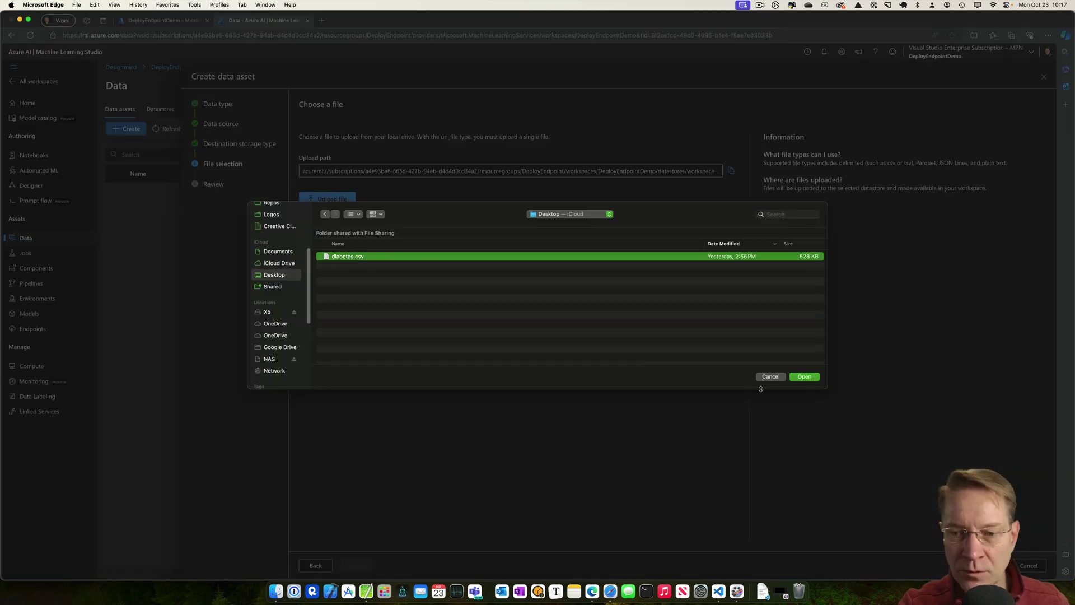
pyautogui.click(805, 376)
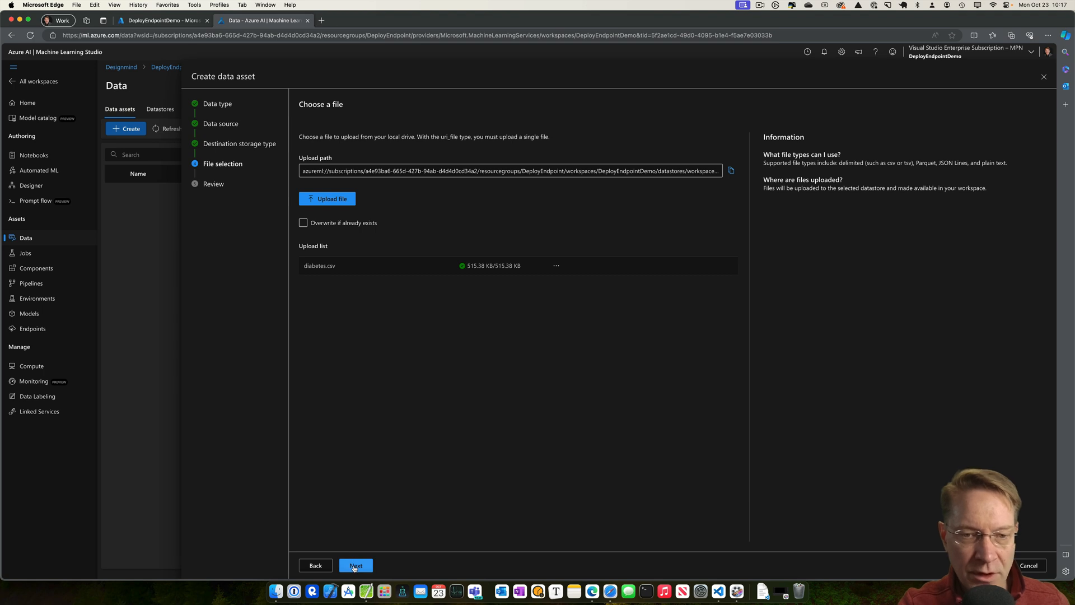
pyautogui.click(356, 565)
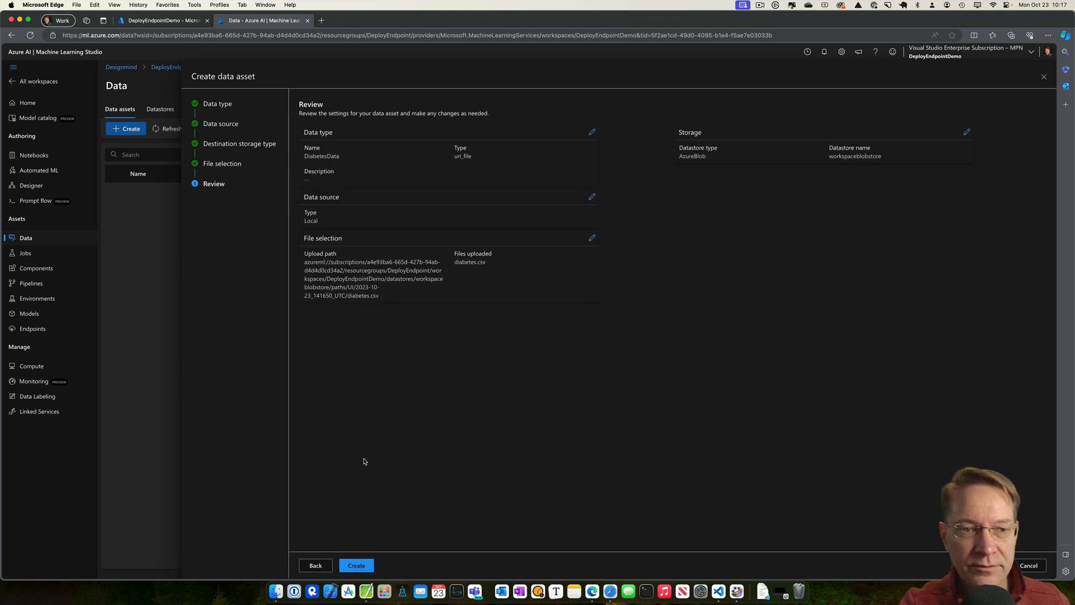
pyautogui.click(356, 565)
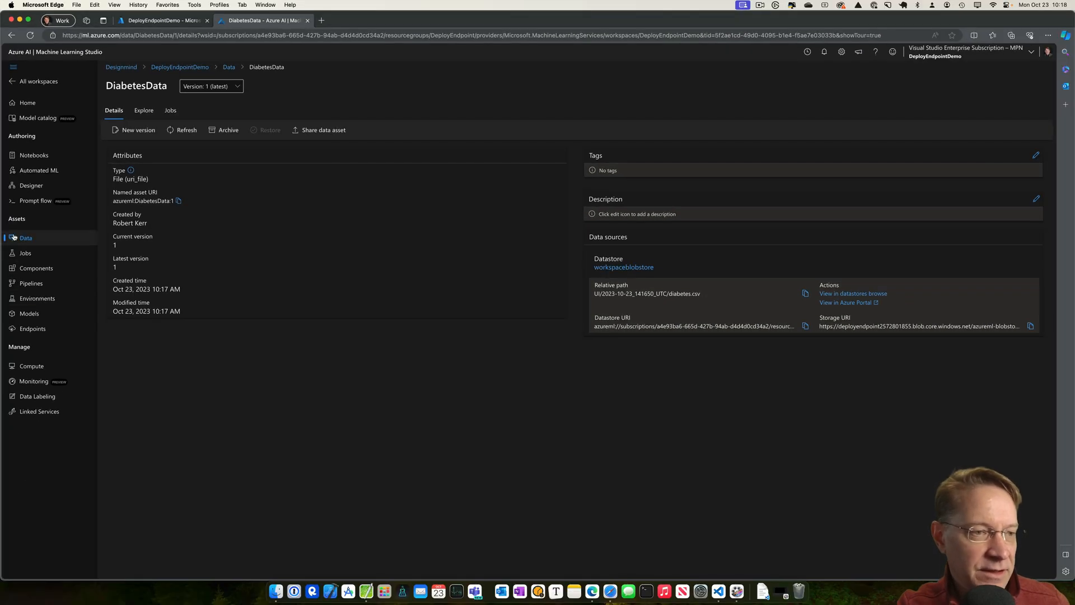
# - Check the compute list, dismiss the provisioning succeeded notification, and return to Data
pyautogui.click(31, 365)
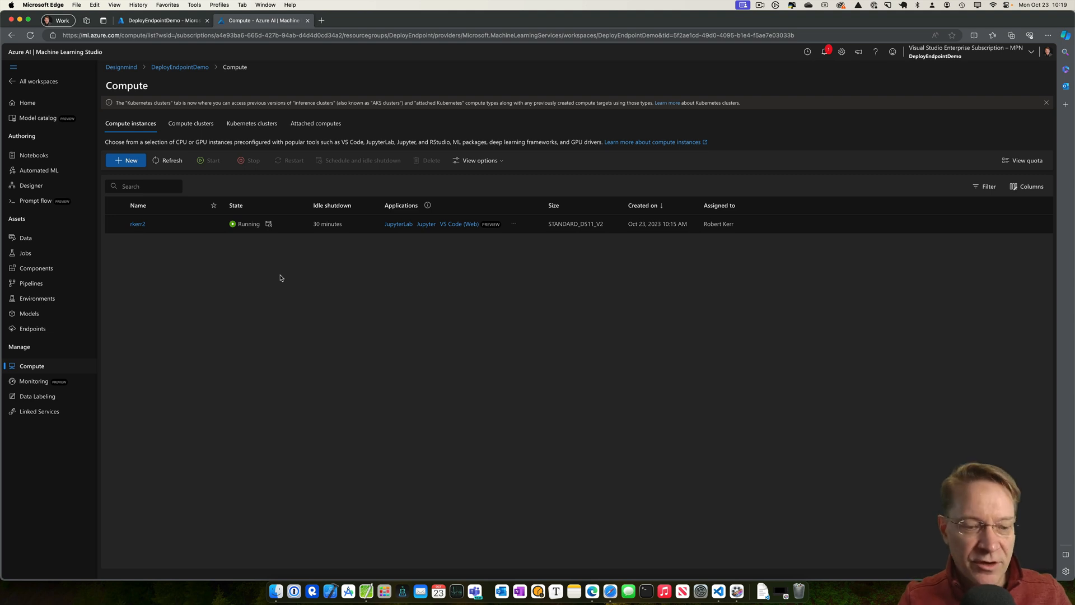
pyautogui.click(825, 53)
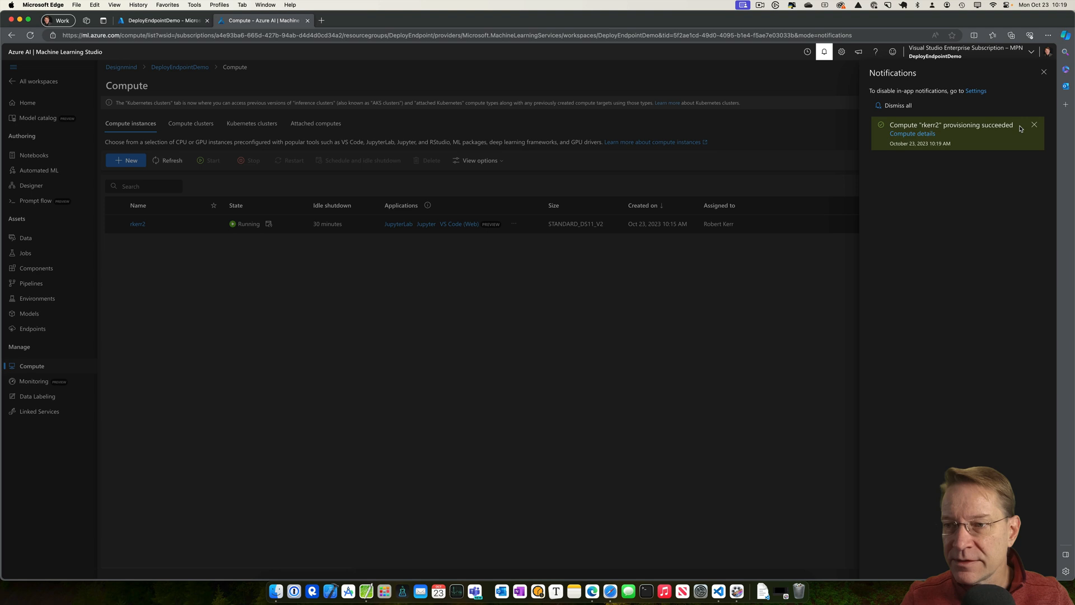
pyautogui.click(1033, 125)
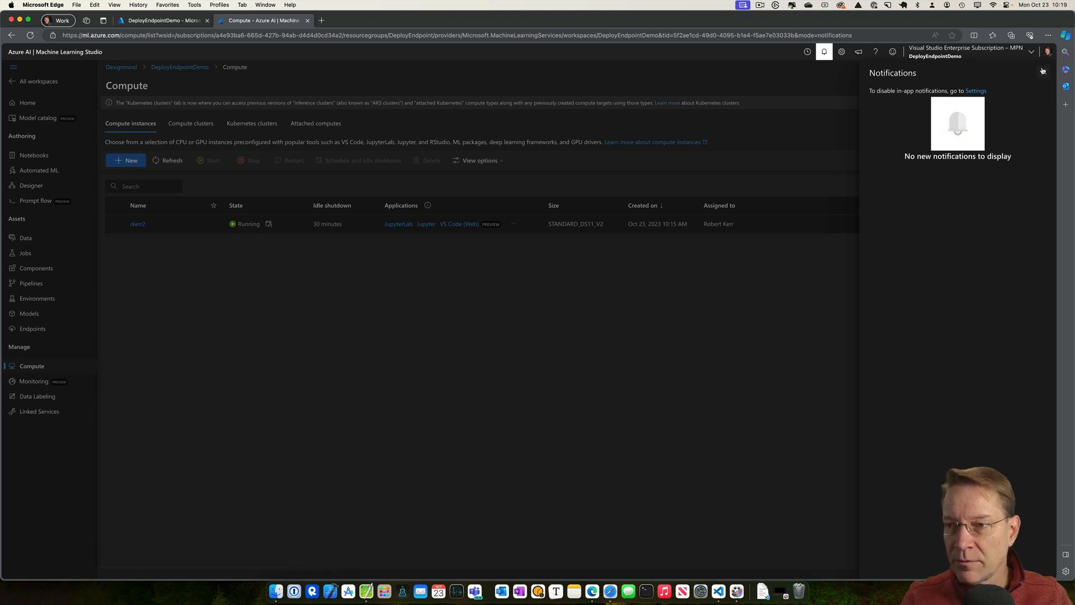
pyautogui.click(1044, 71)
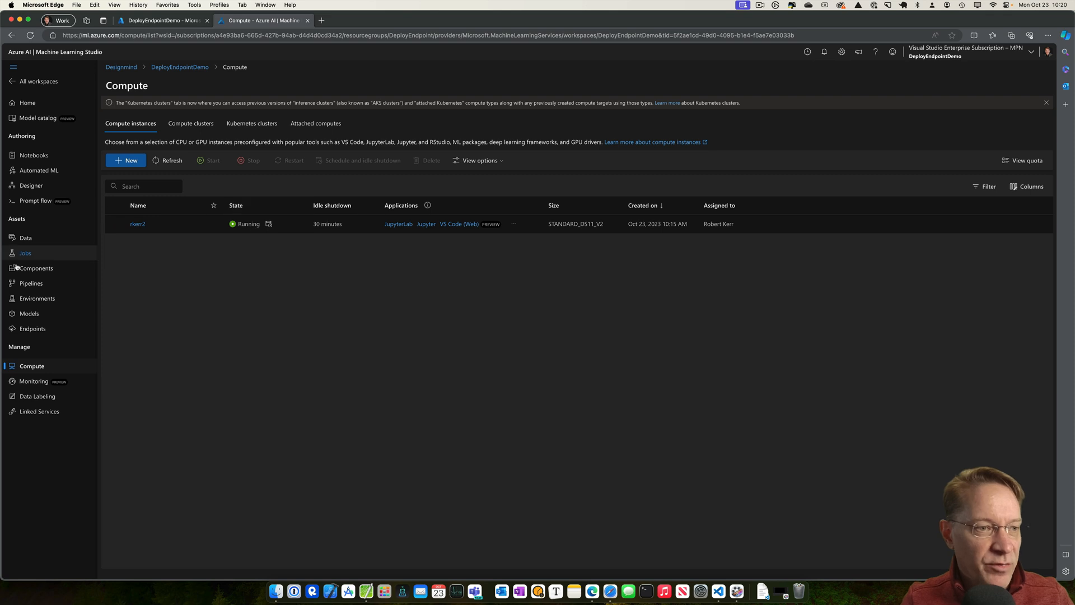
pyautogui.click(25, 238)
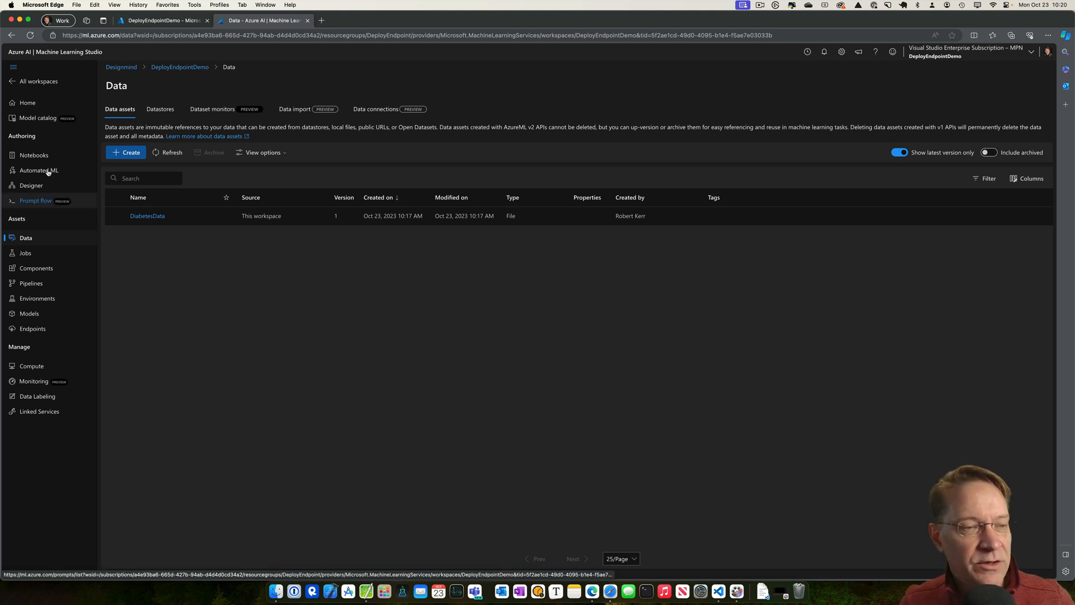
# - Create a Diabetes folder under the user folder in Notebooks
pyautogui.click(35, 156)
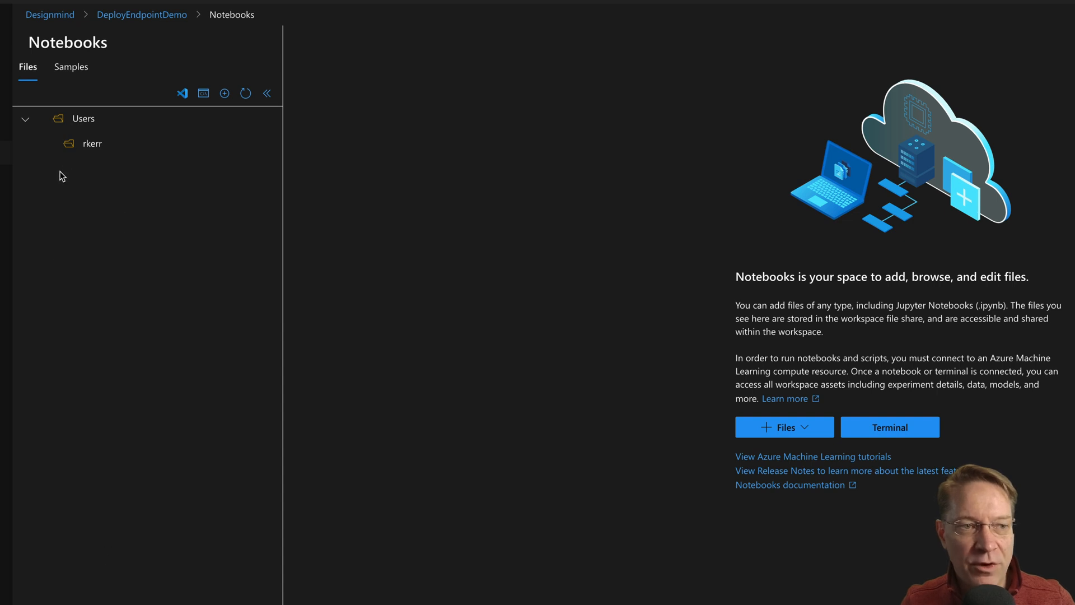
pyautogui.click(272, 148)
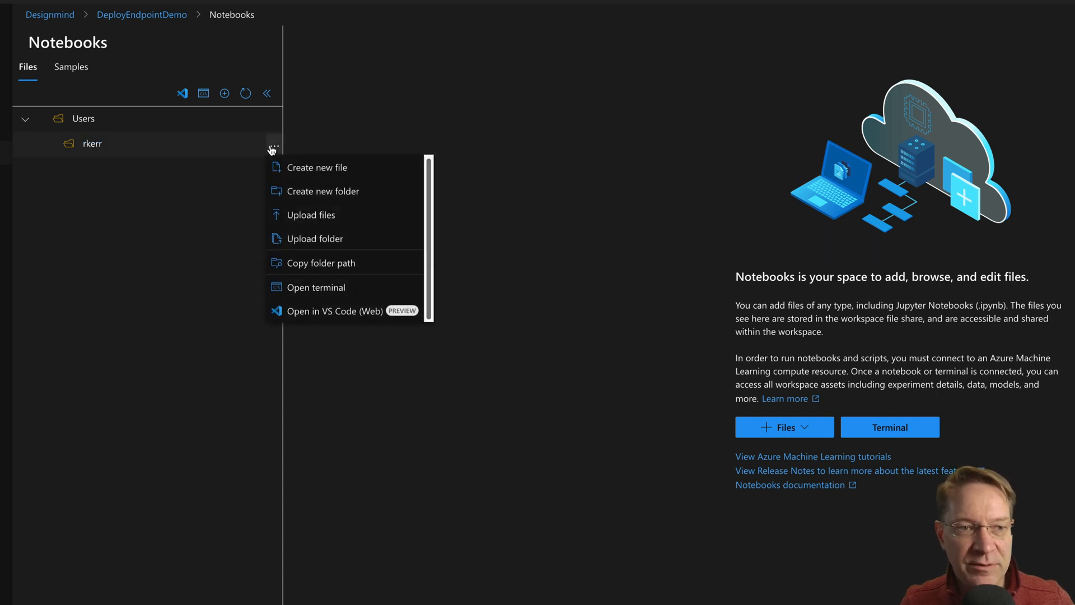
pyautogui.click(342, 194)
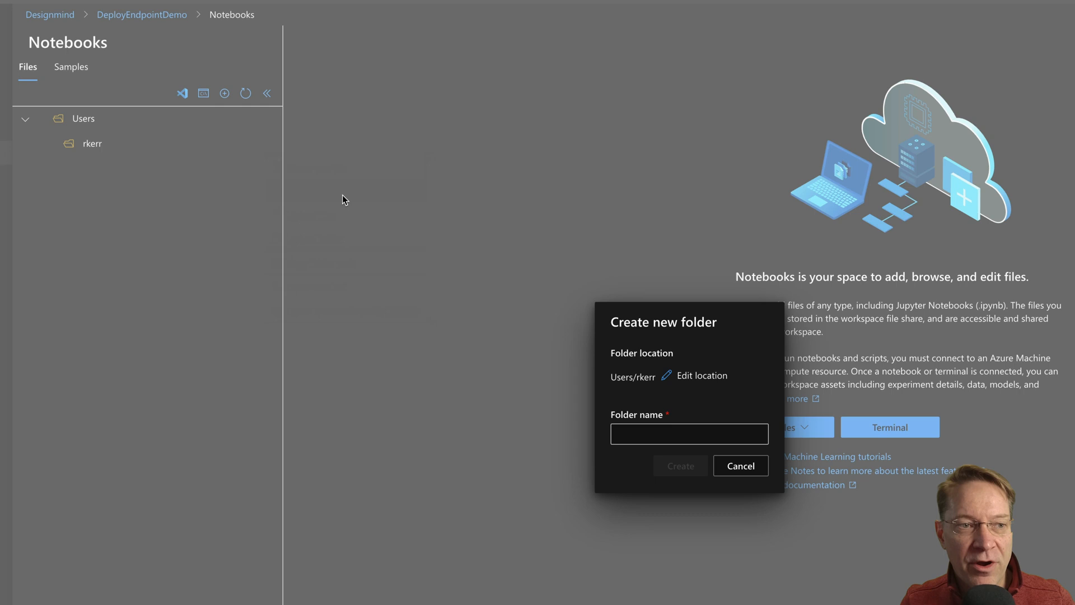
pyautogui.click(631, 435)
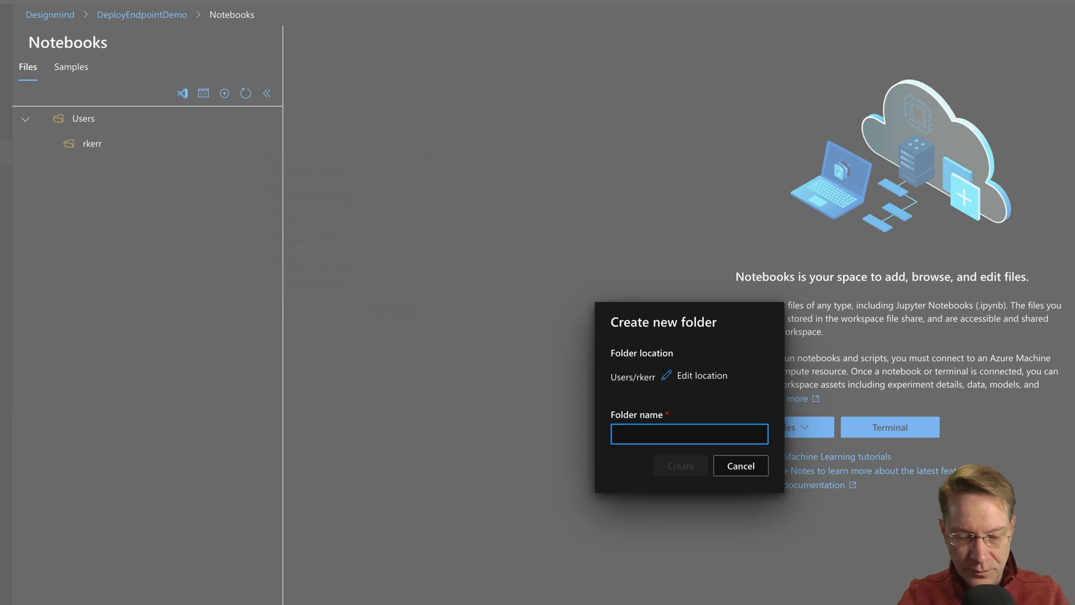
pyautogui.write('Da')
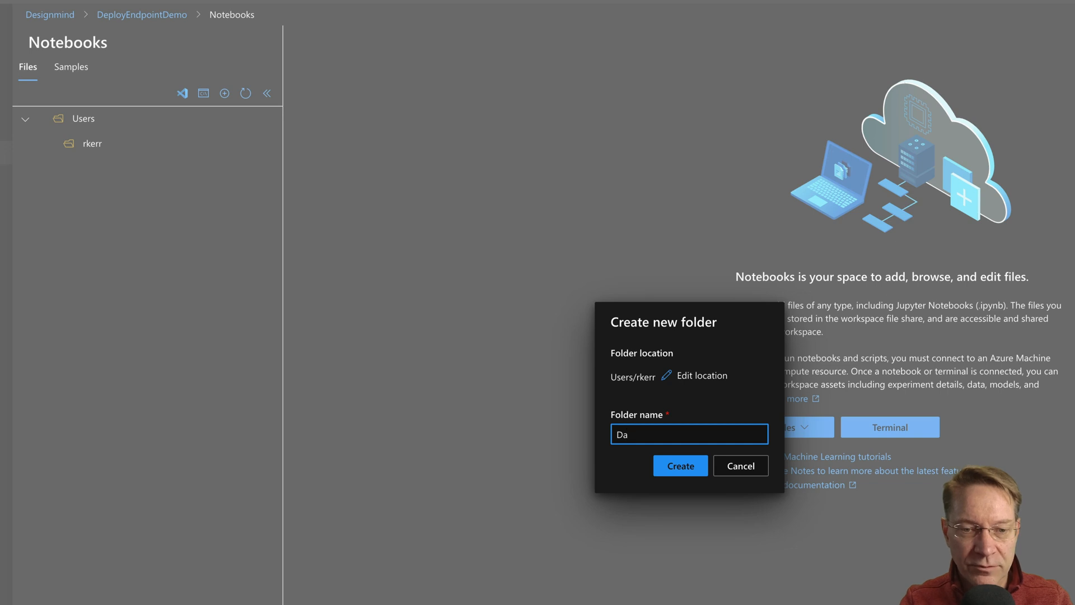
pyautogui.write('iabete')
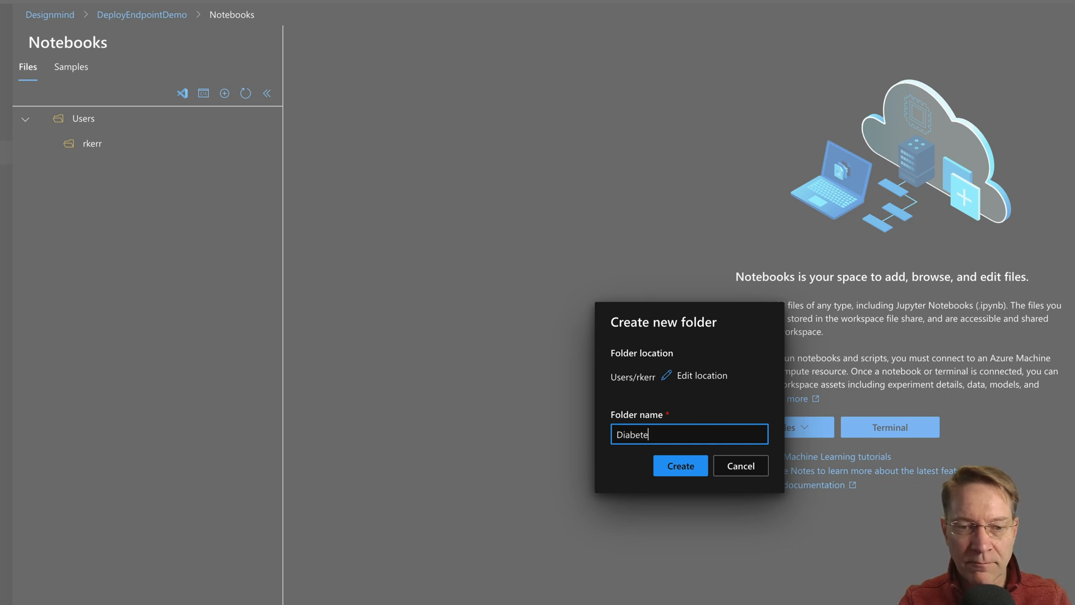
pyautogui.write('s')
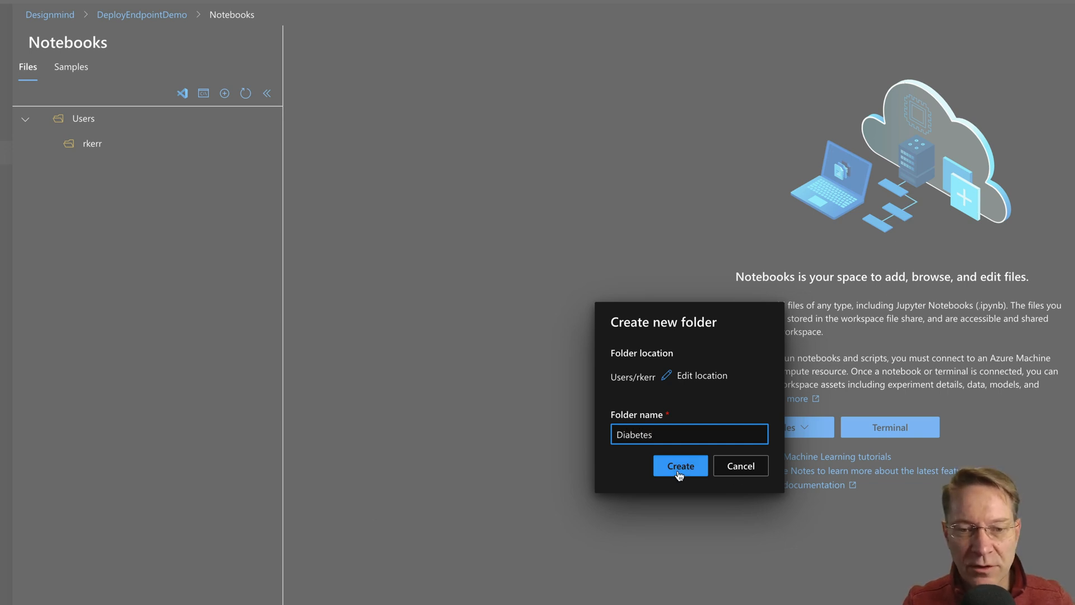
pyautogui.click(680, 465)
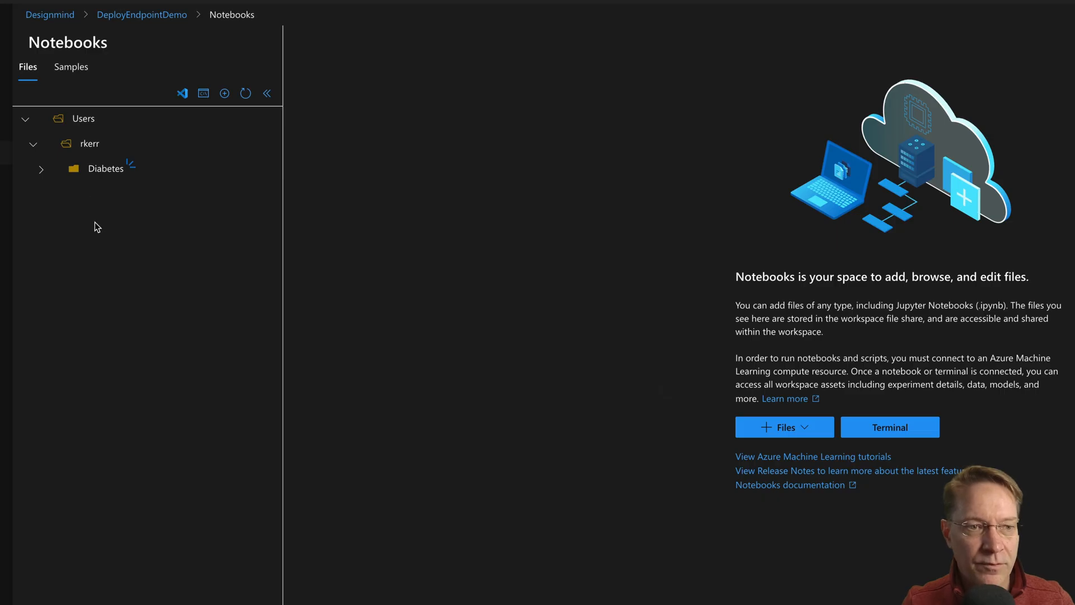
# - Start a new file in the Diabetes folder and clear the Untitled part of its name
pyautogui.click(46, 171)
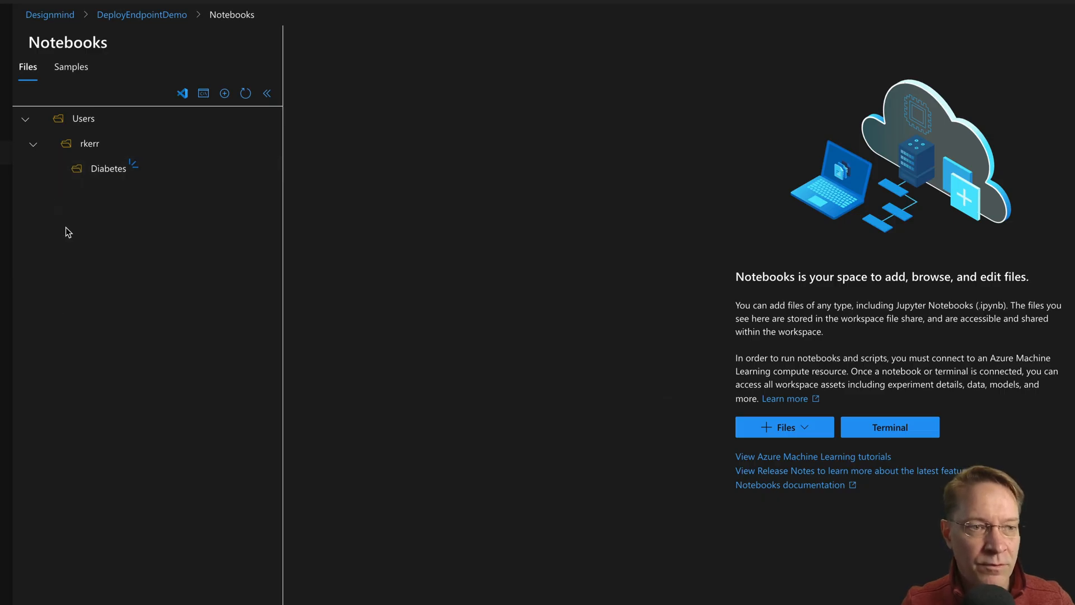
pyautogui.click(274, 171)
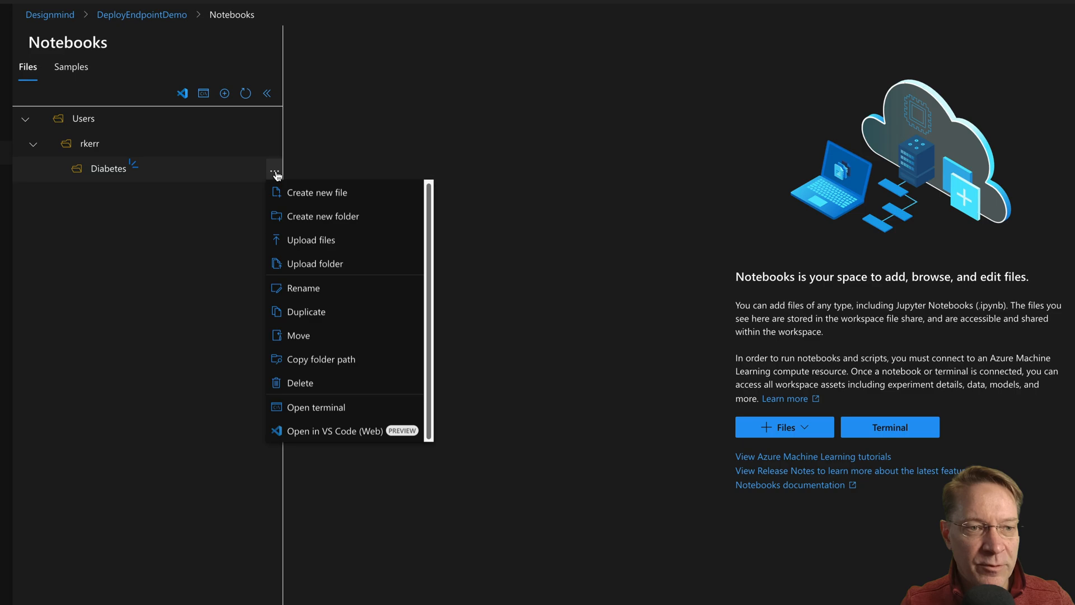
pyautogui.click(317, 193)
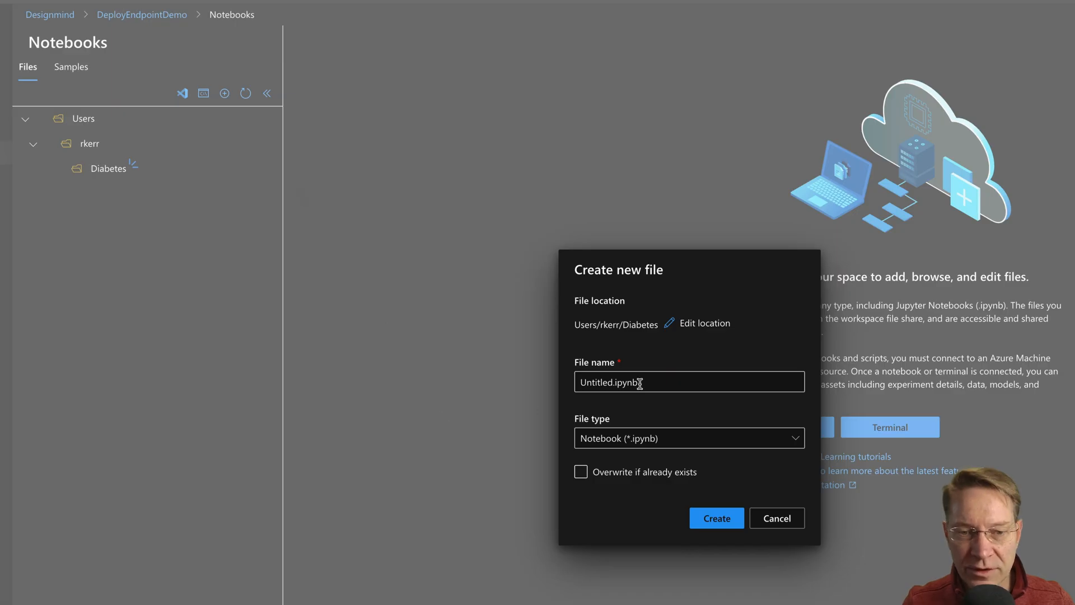
pyautogui.doubleClick(621, 382)
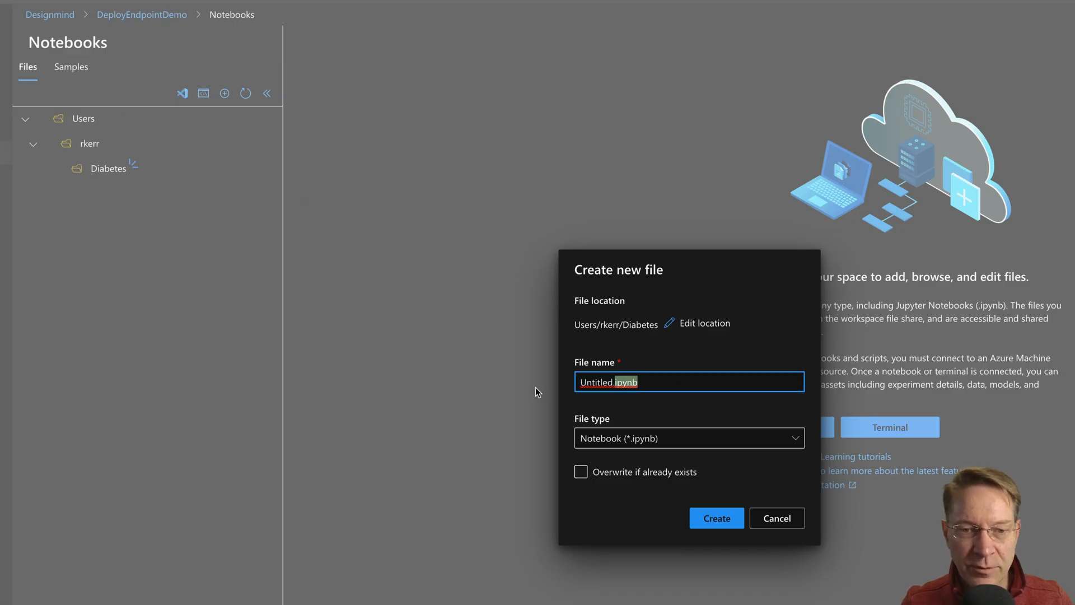
pyautogui.press('Left')
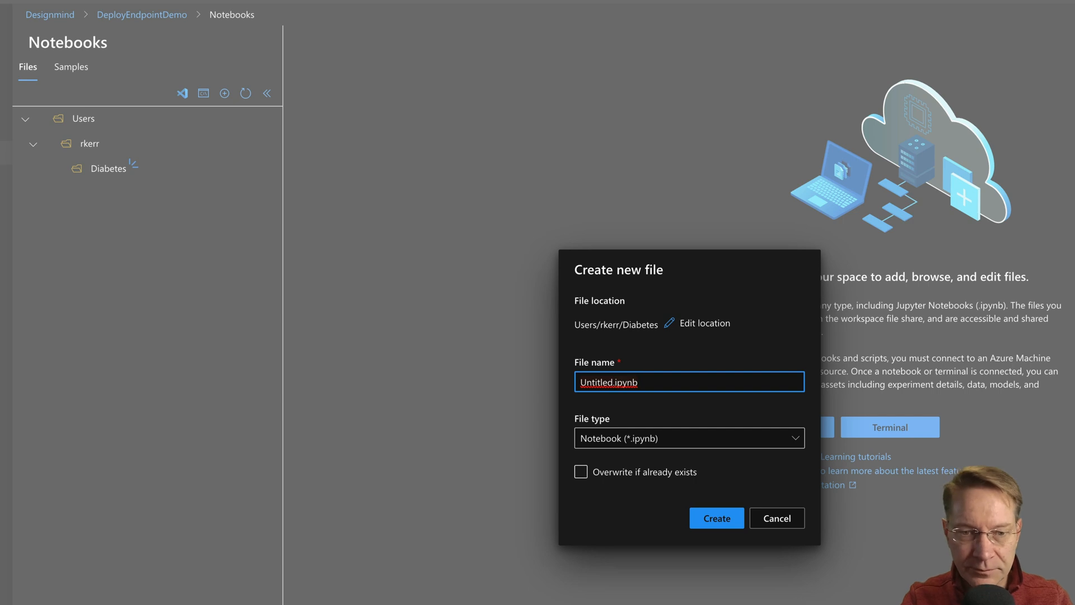
pyautogui.press('BackSpace')
pyautogui.press('BackSpace')
pyautogui.press('BackSpace')
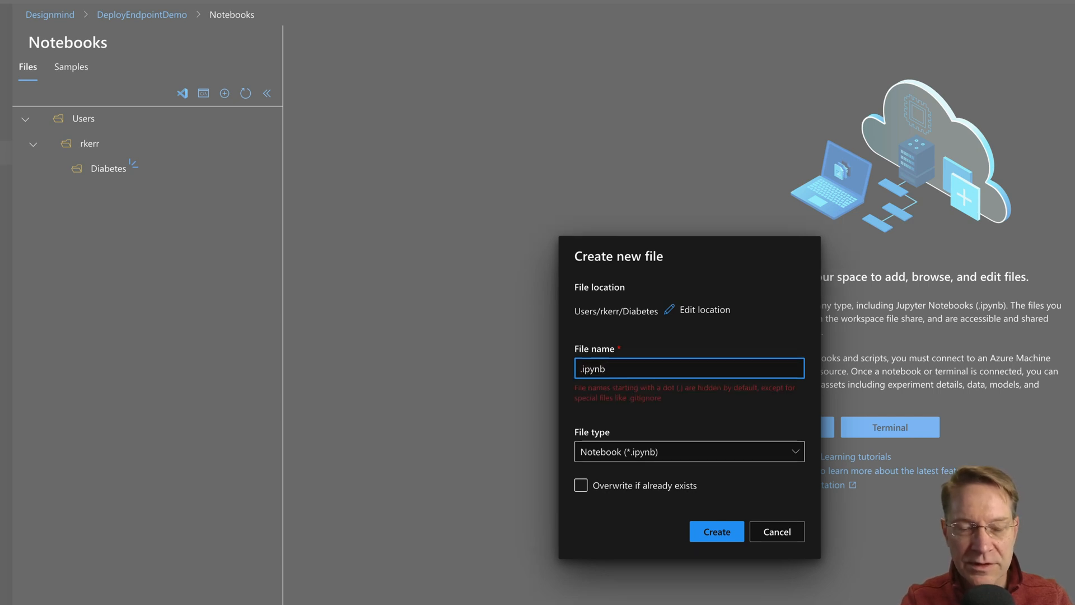
pyautogui.write('DiabetesN')
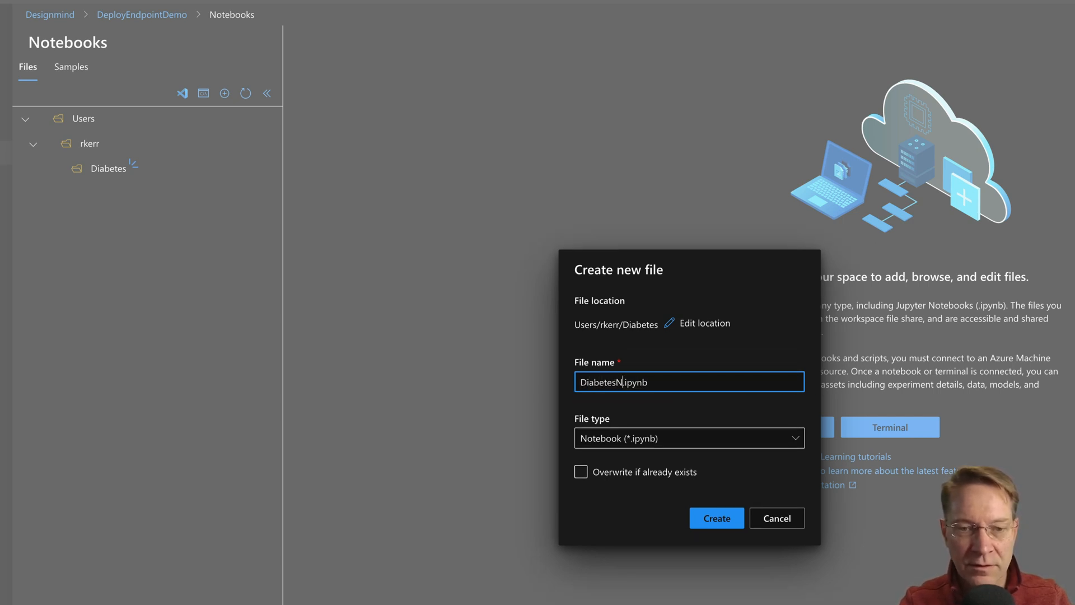
pyautogui.write('otebook')
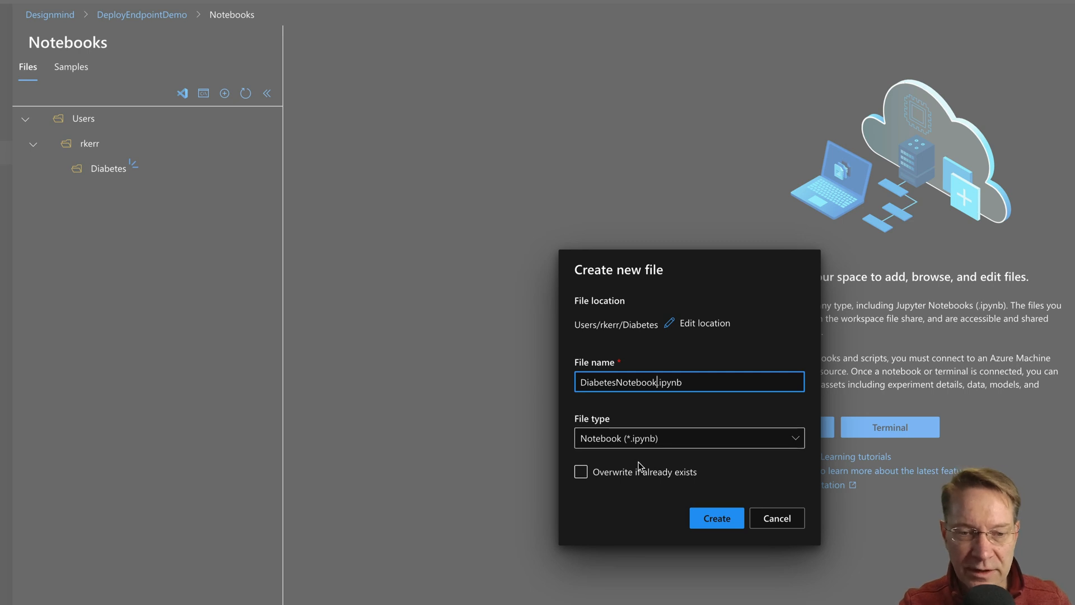
# - Create DiabetesNotebook, widen the editor and place the caret inside read_csv's quotes on line 6
pyautogui.click(714, 518)
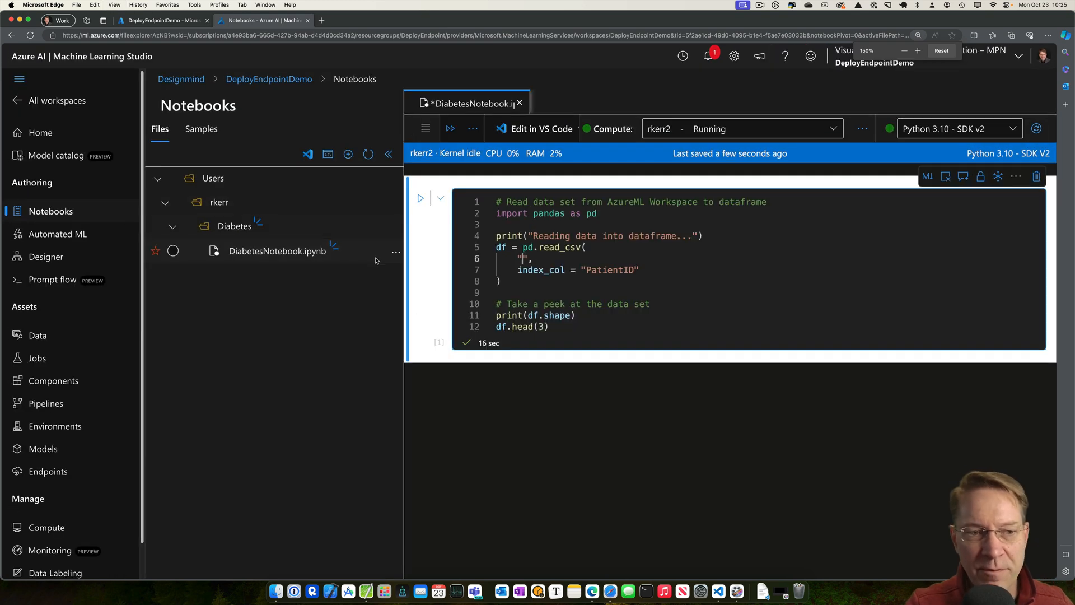
pyautogui.moveTo(404, 137); pyautogui.dragTo(276, 138)
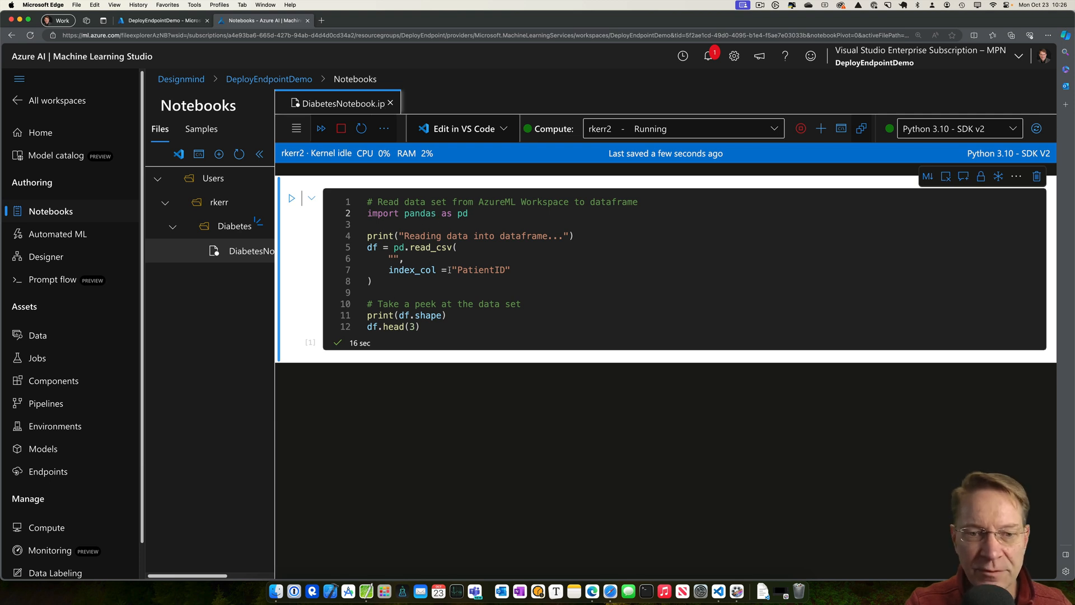
pyautogui.click(393, 258)
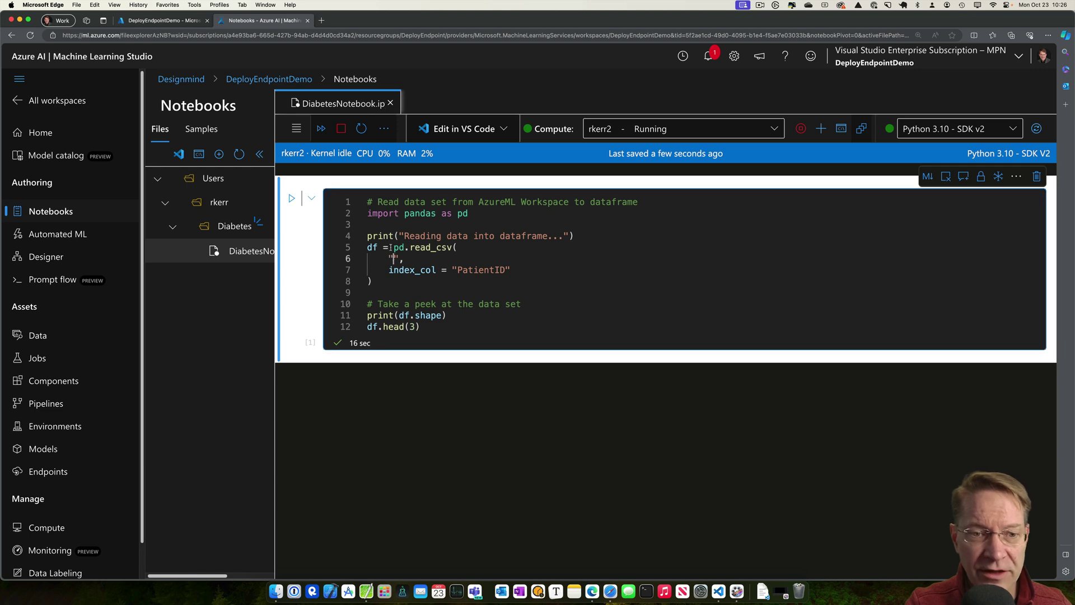
# - Copy the DiabetesData datastore URI and paste it into the read_csv call
pyautogui.click(37, 336)
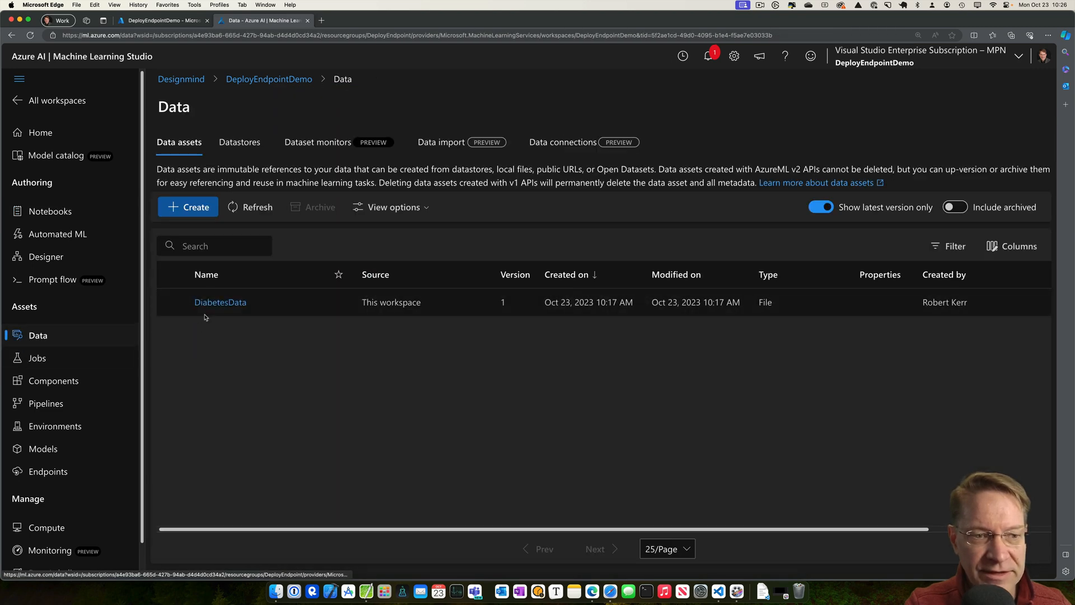
pyautogui.click(220, 302)
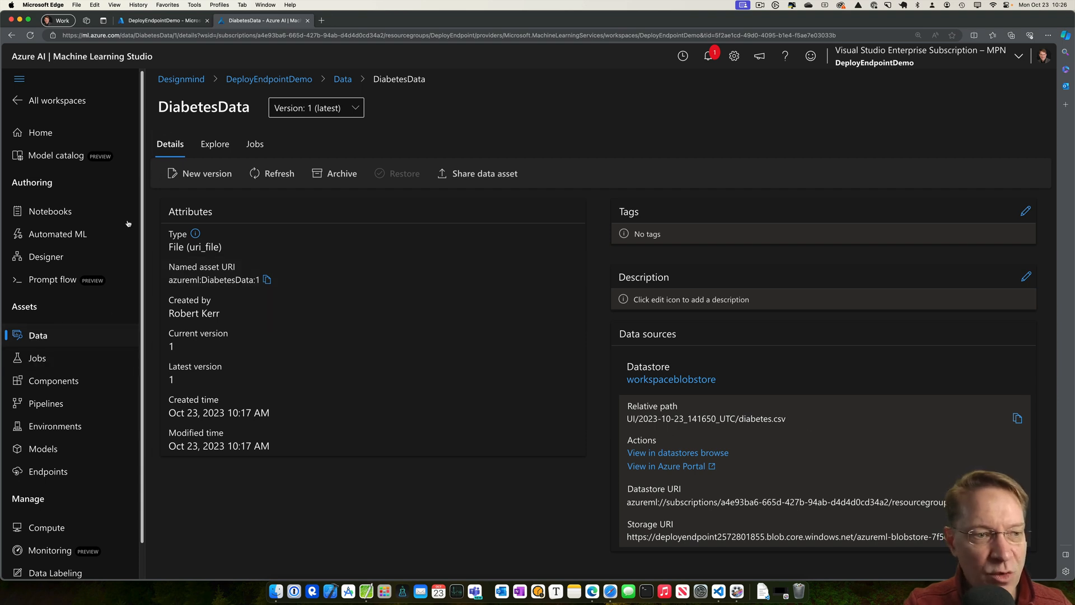
pyautogui.click(50, 211)
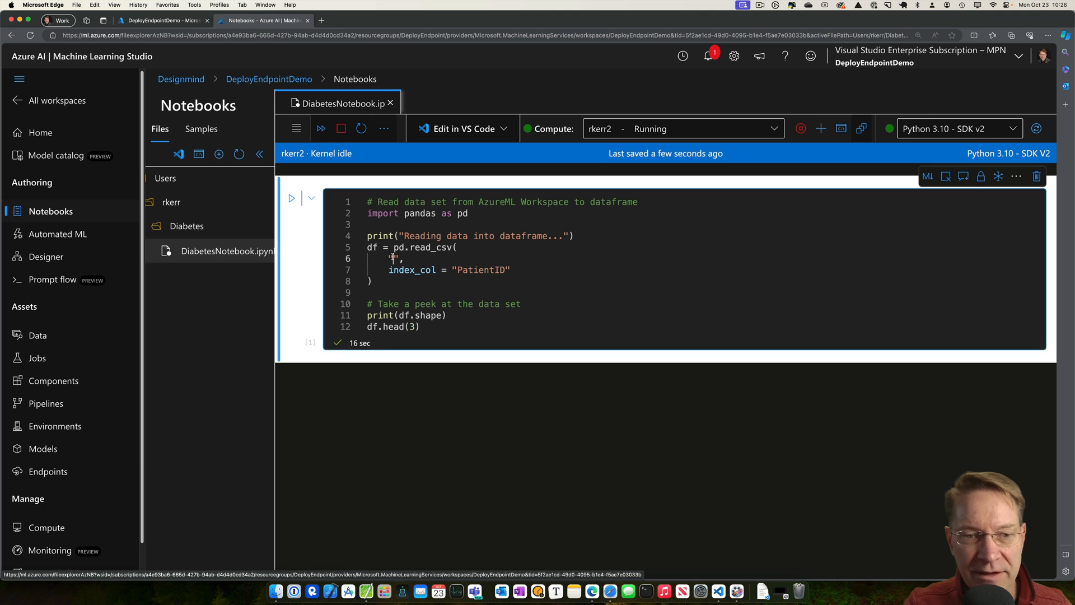
pyautogui.press('super+v')
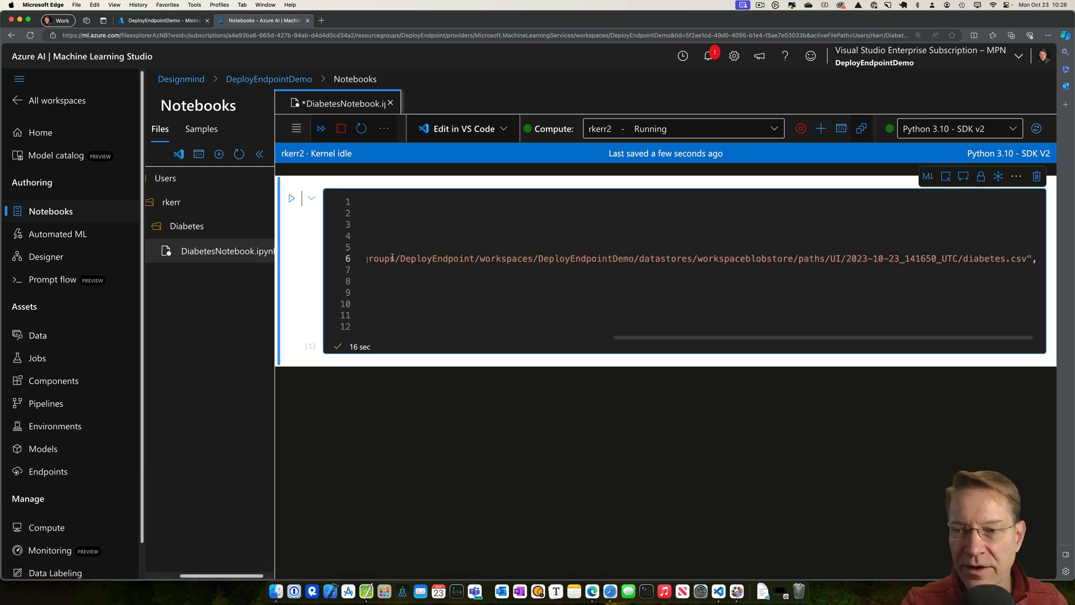
pyautogui.moveTo(671, 339); pyautogui.dragTo(412, 344)
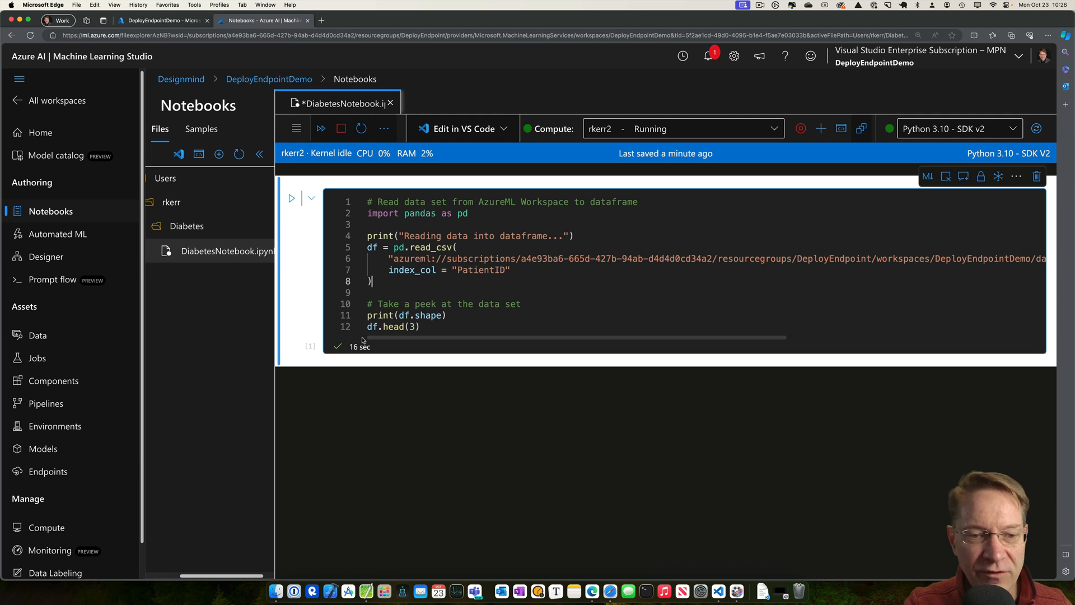
# - Run the data-loading cell and inspect the (10000, 9) shape and first output rows
pyautogui.click(292, 199)
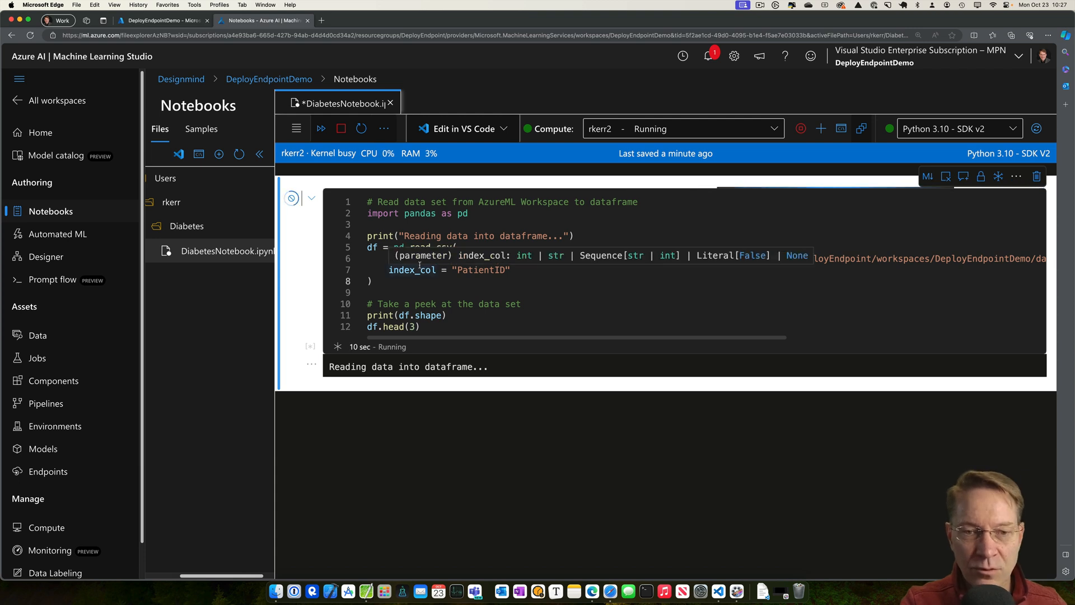
pyautogui.moveTo(412, 270)
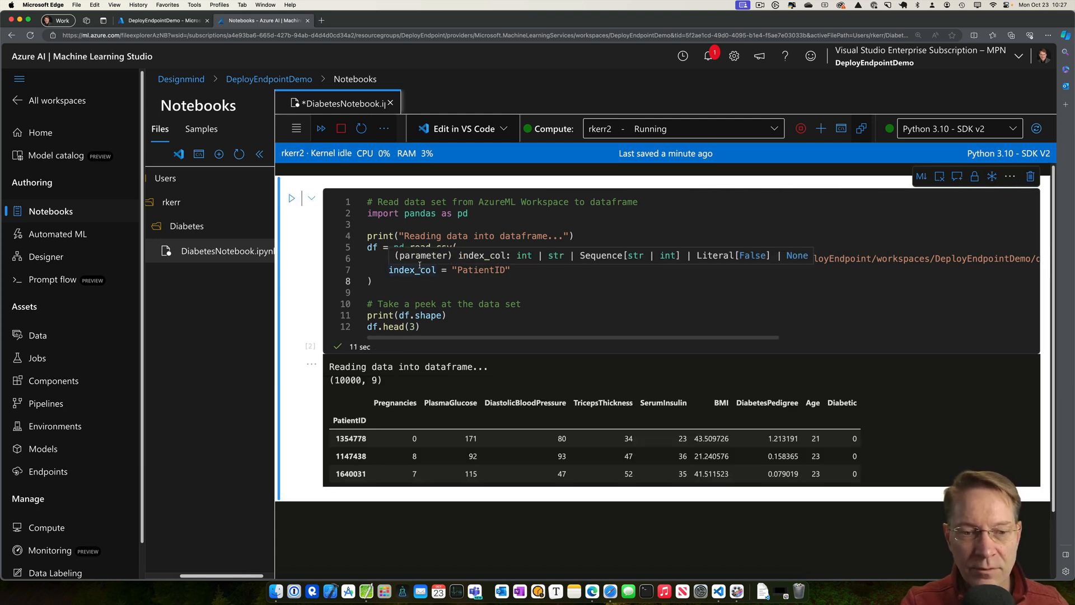
pyautogui.scroll(-3, 438, 258)
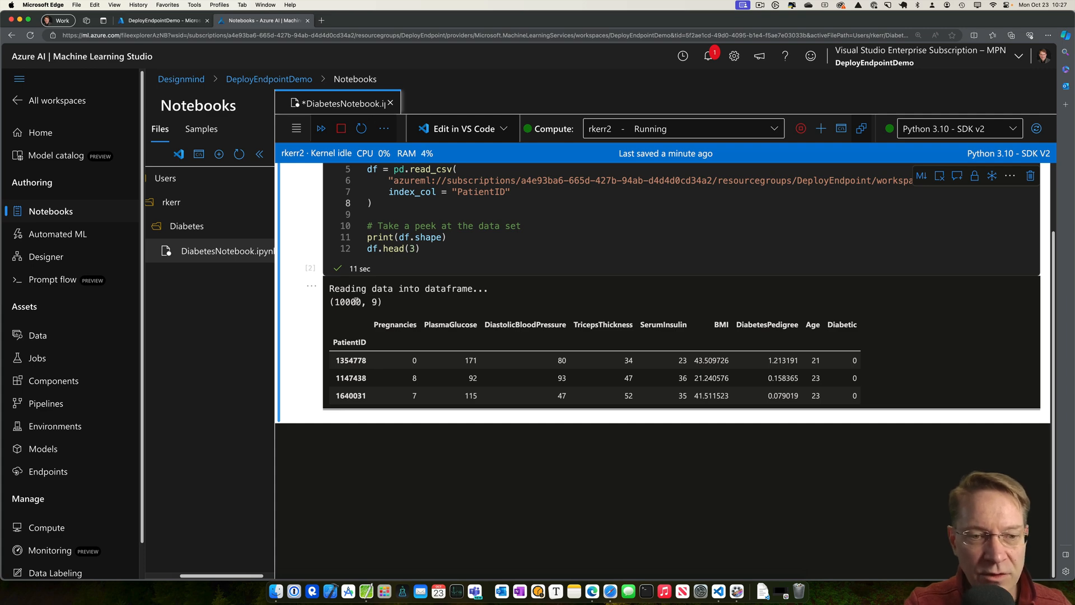
pyautogui.moveTo(362, 300); pyautogui.dragTo(330, 301)
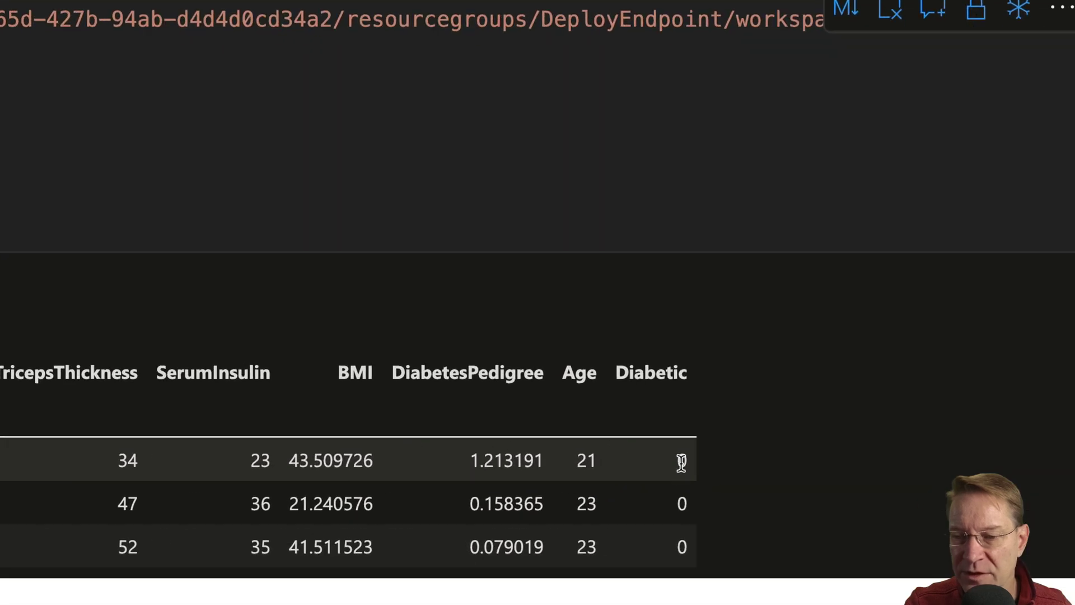
pyautogui.moveTo(854, 360); pyautogui.dragTo(853, 380)
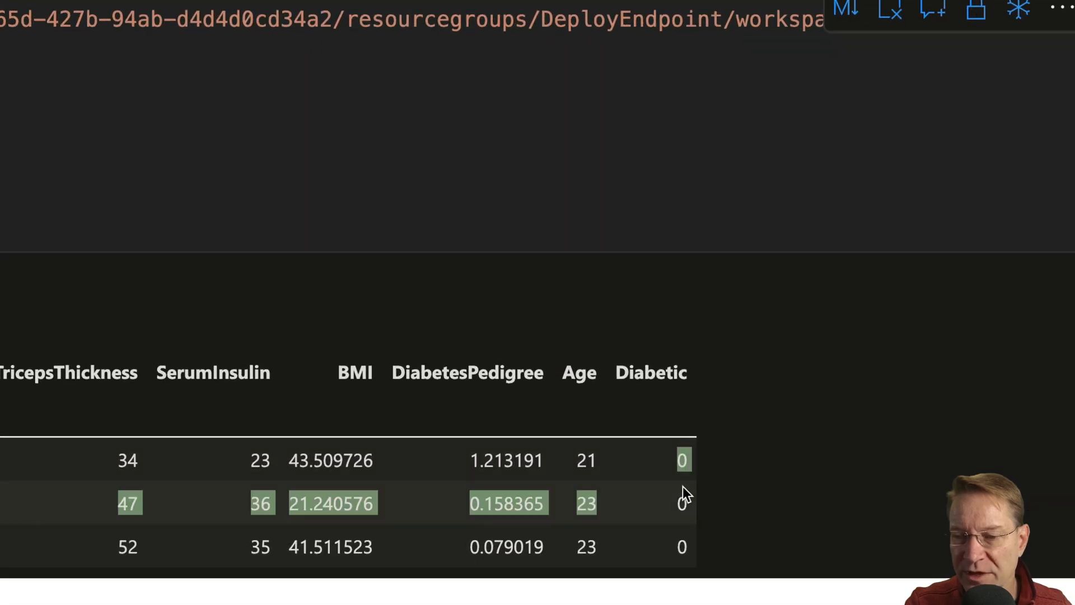
pyautogui.click(673, 464)
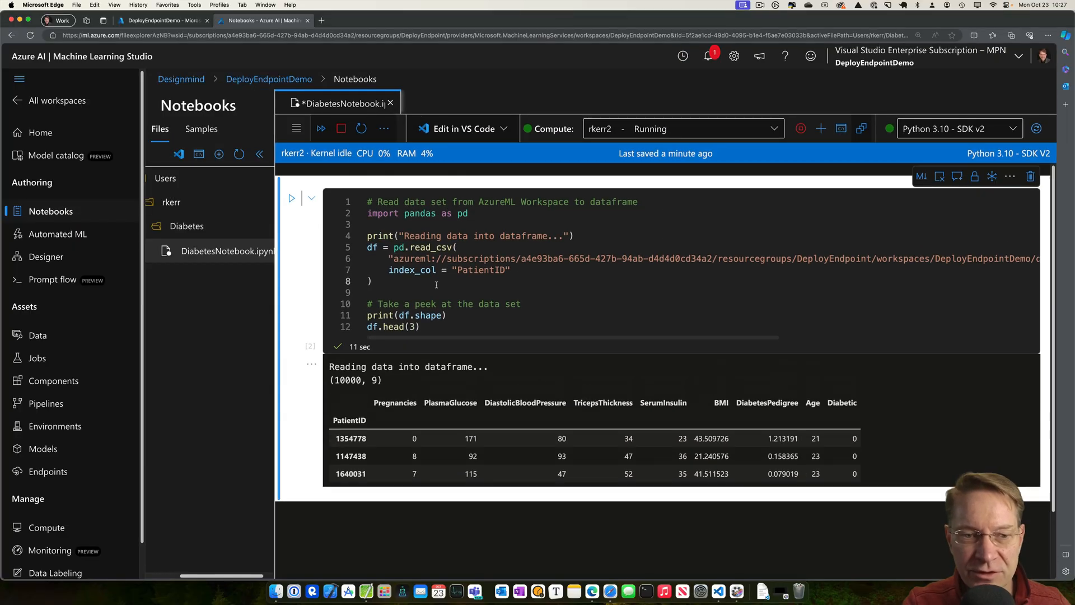
pyautogui.scroll(-3, 588, 336)
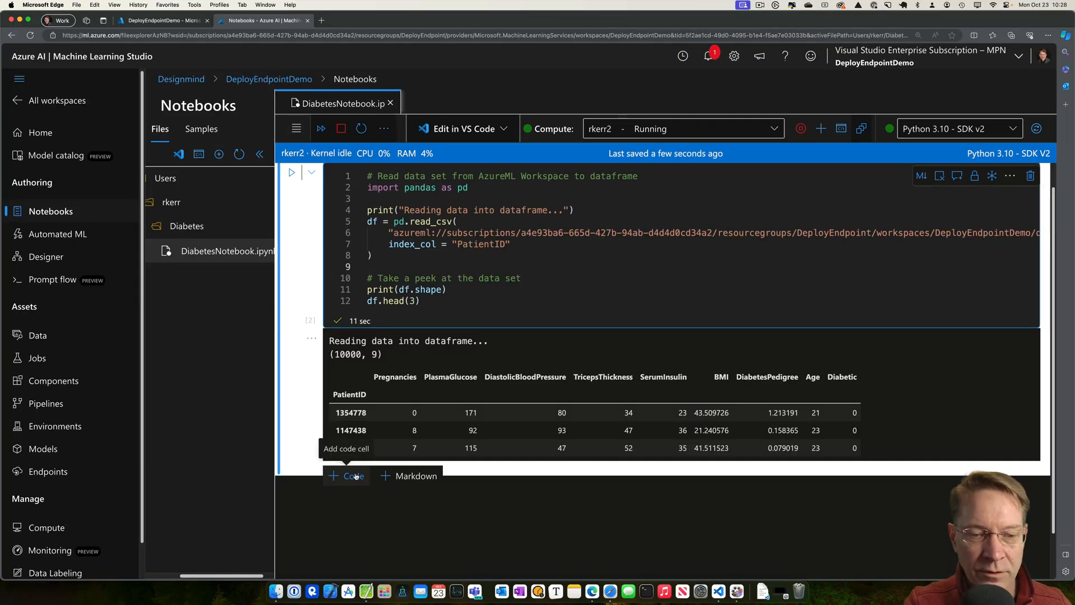
# - Paste and run the train/test split code, reporting 7000 training and 3000 test rows, then add a cell below
pyautogui.click(354, 475)
pyautogui.scroll(-2, 588, 378)
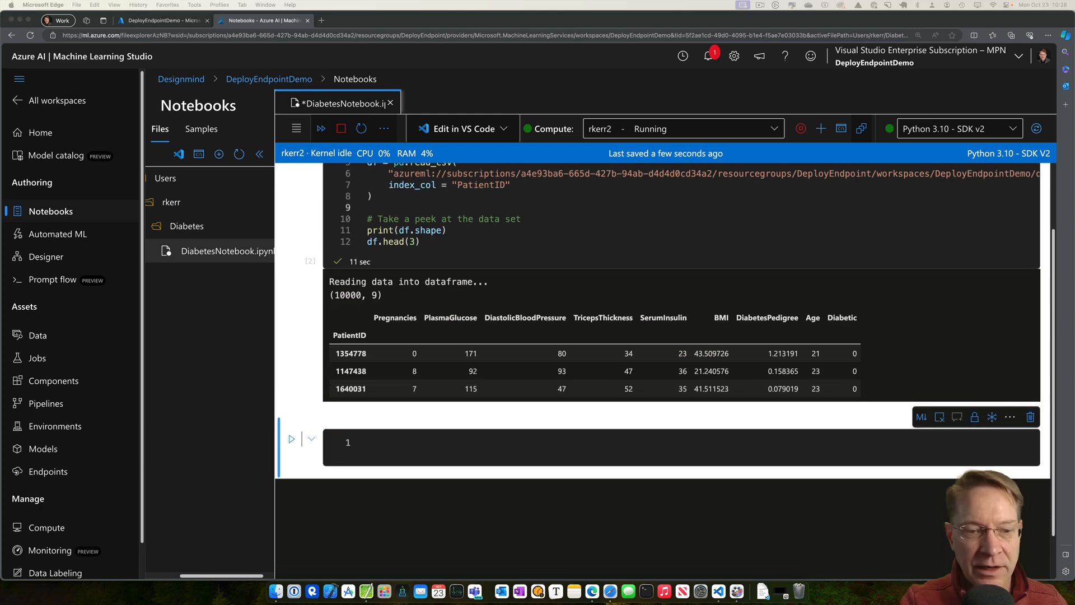
pyautogui.click(544, 454)
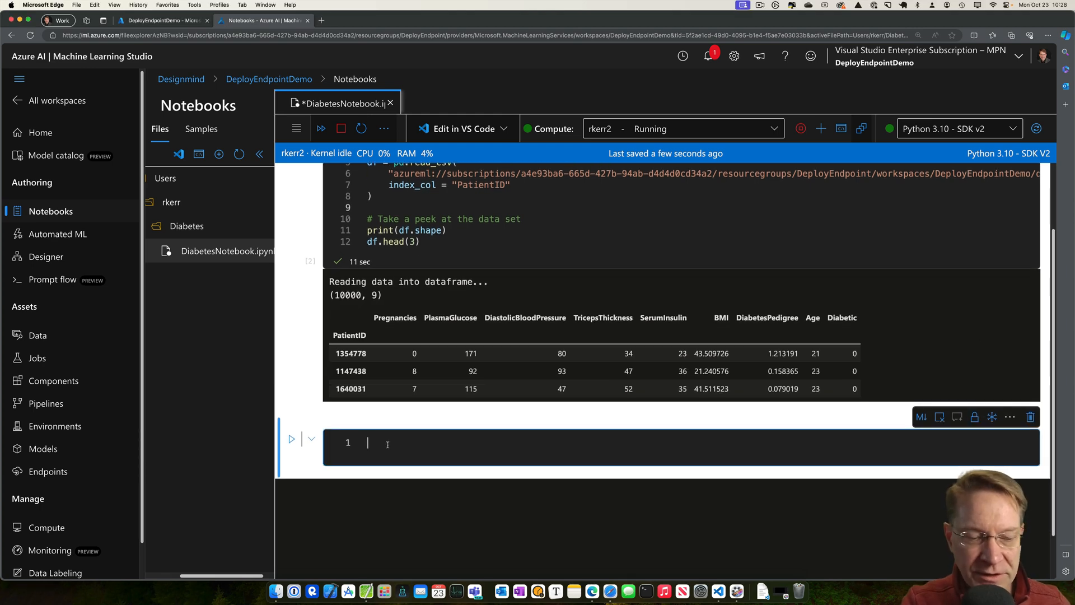
pyautogui.press('super+v')
pyautogui.scroll(-5, 387, 445)
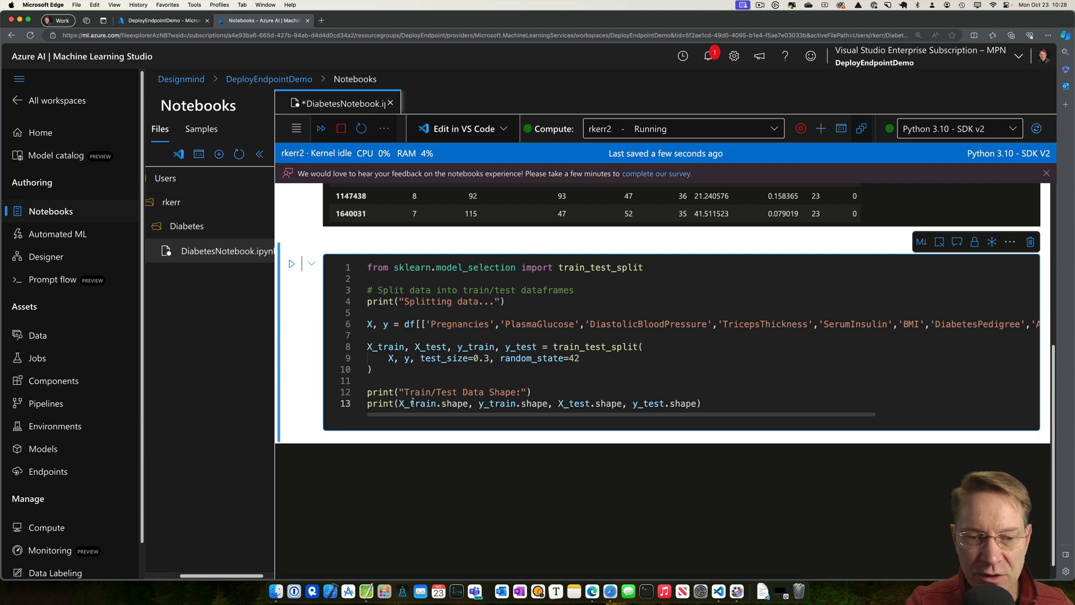
pyautogui.click(410, 378)
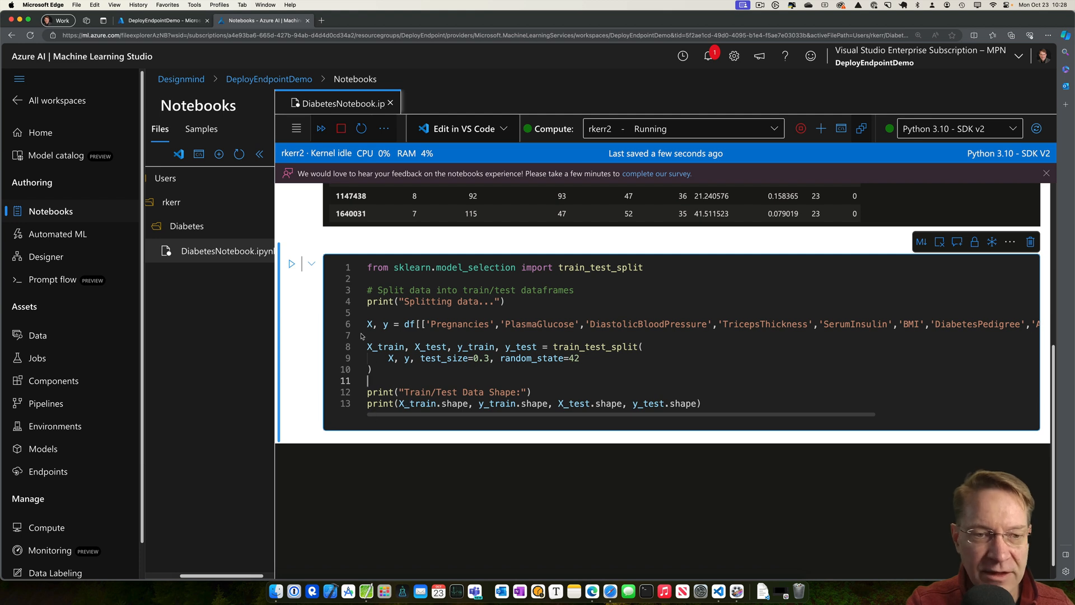
pyautogui.hotkey('shift', 'Return')
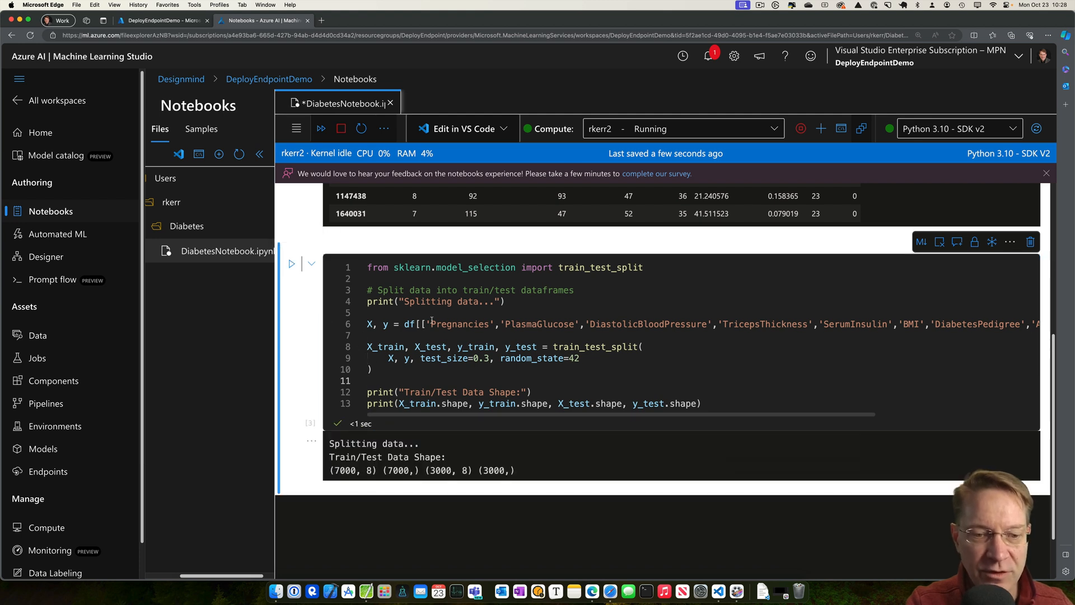
pyautogui.scroll(-2, 441, 331)
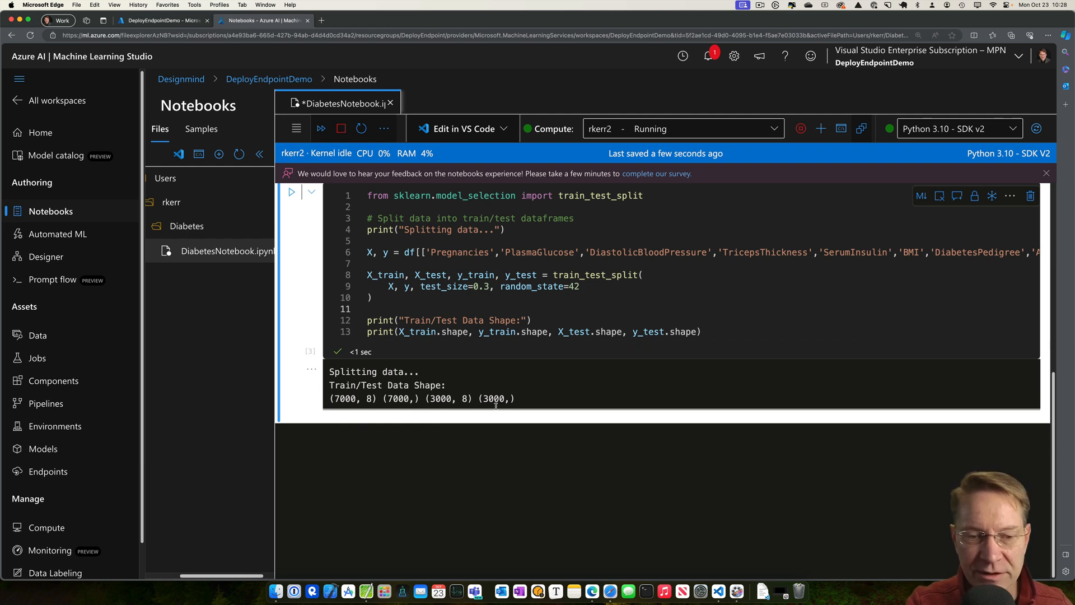
pyautogui.moveTo(496, 418)
pyautogui.click(338, 430)
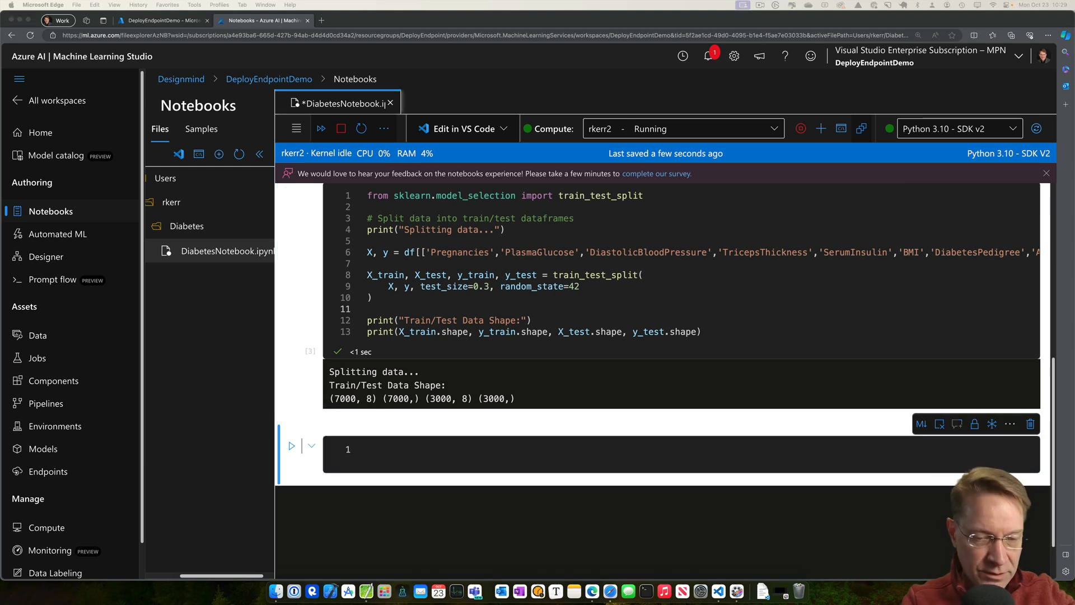
# - Paste and run the decision-tree training code with MLflow autologging, then go to Jobs
pyautogui.click(380, 443)
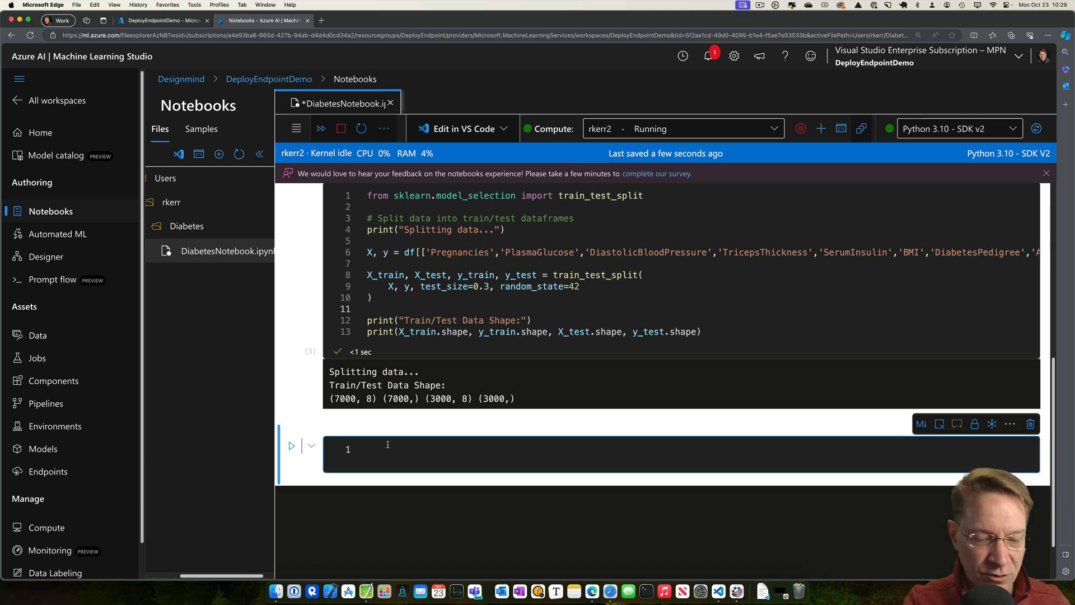
pyautogui.write('# Train a model import mlflow from sklearn.tree import DecisionTreeClassifier  with mlflow.start_run():     mlflow.set_experiment("Demo-Publish-Endpoint")     mlflow.sklearn.autolog()      print("Begin training...")     model = DecisionTreeClassifier().fit(X_train, y_train)')
pyautogui.scroll(-2, 588, 471)
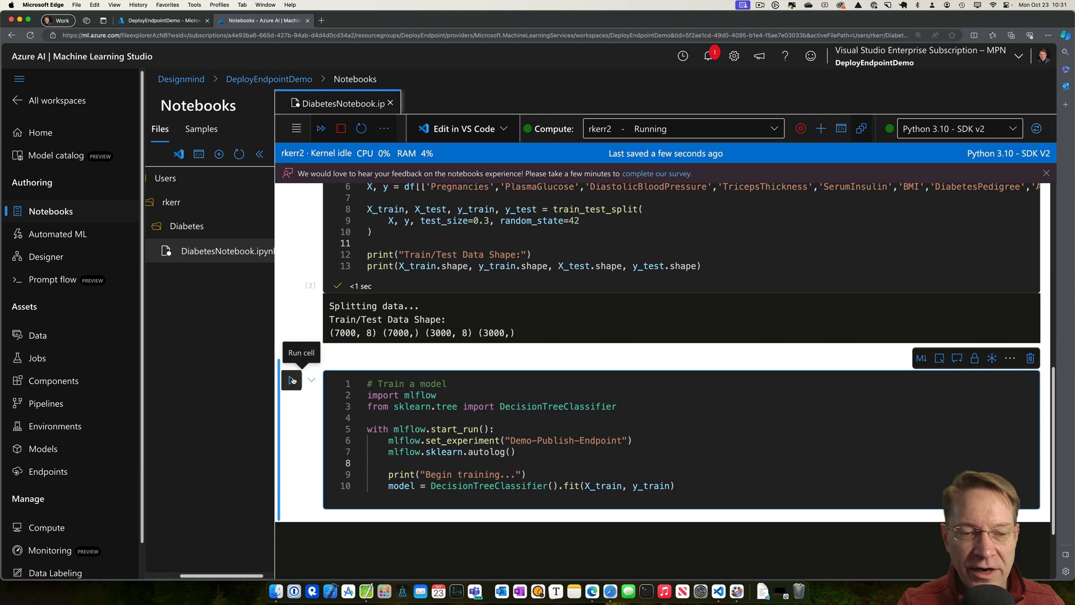
pyautogui.click(291, 381)
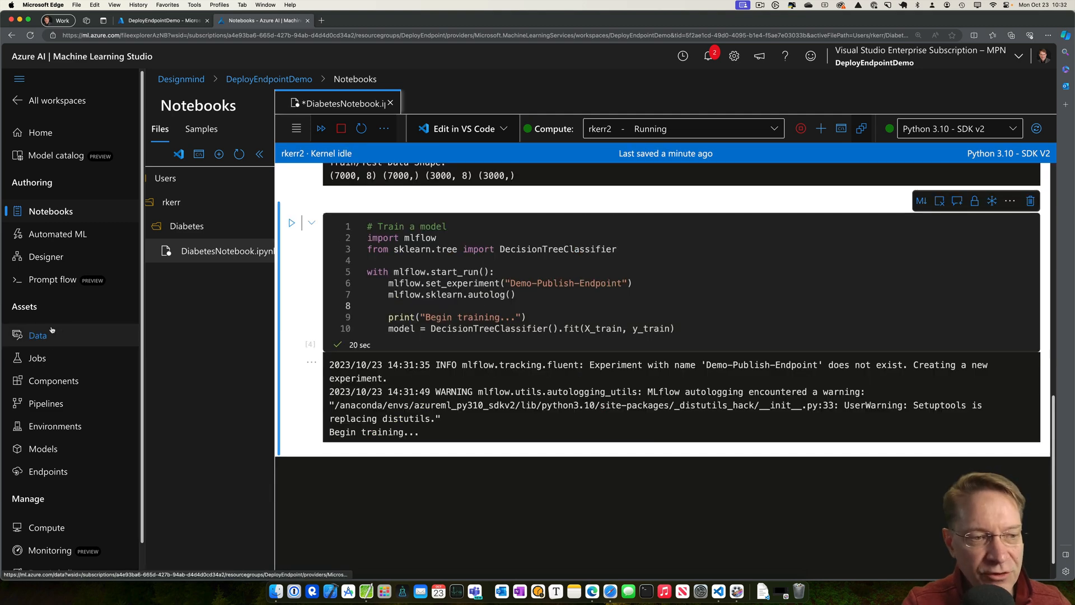
pyautogui.click(38, 357)
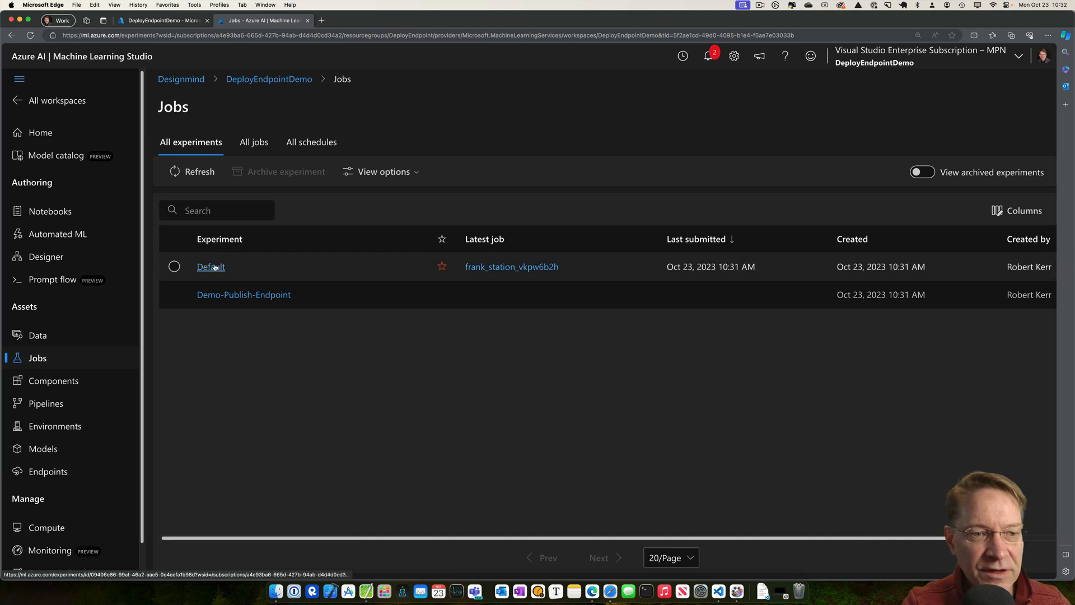
# - From the Default experiment, open job frank_station_vkpw6b2h and show its Metrics
pyautogui.click(211, 267)
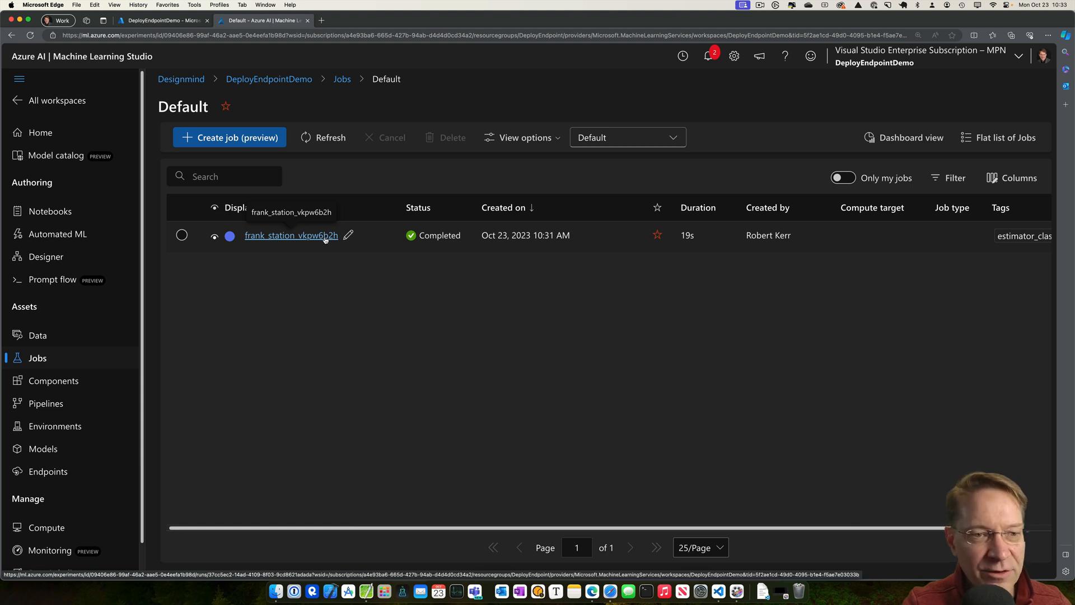
pyautogui.click(271, 238)
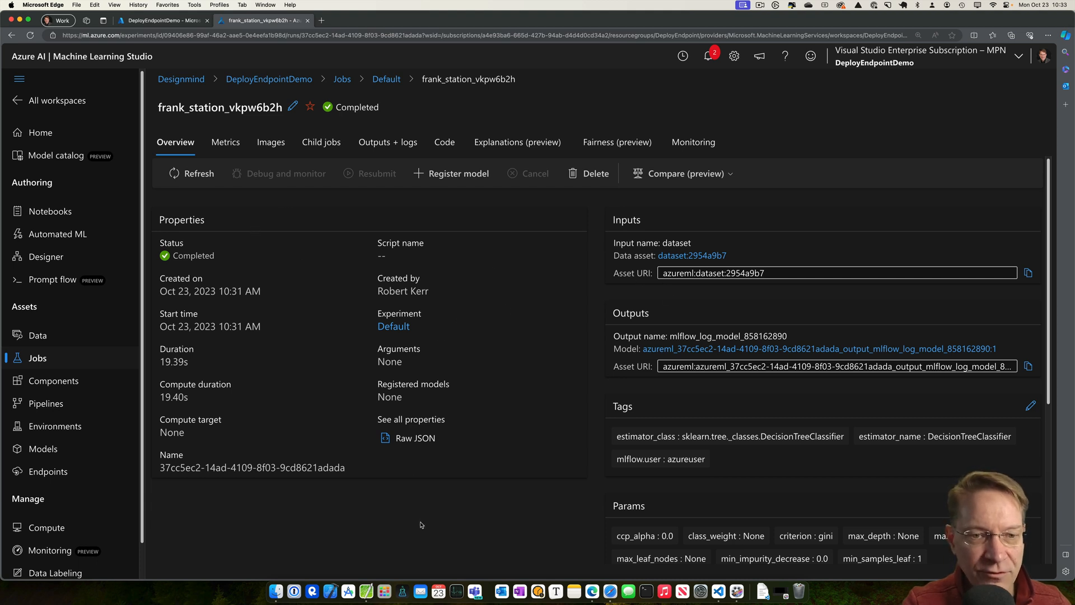
pyautogui.click(225, 142)
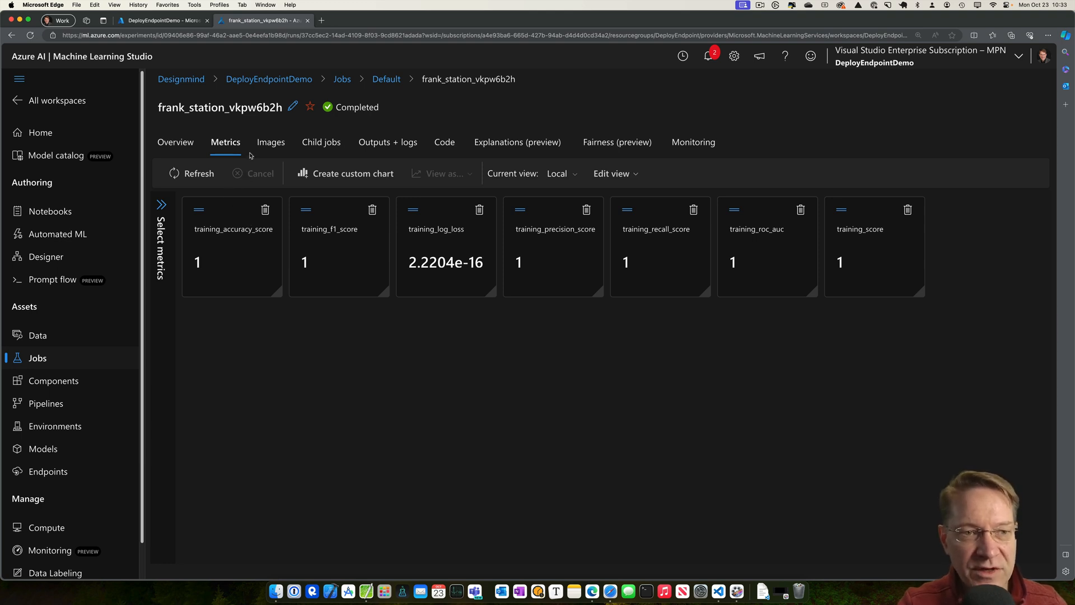
# - Preview the confusion matrix, precision-recall and ROC curve images, then show Outputs + logs
pyautogui.click(270, 142)
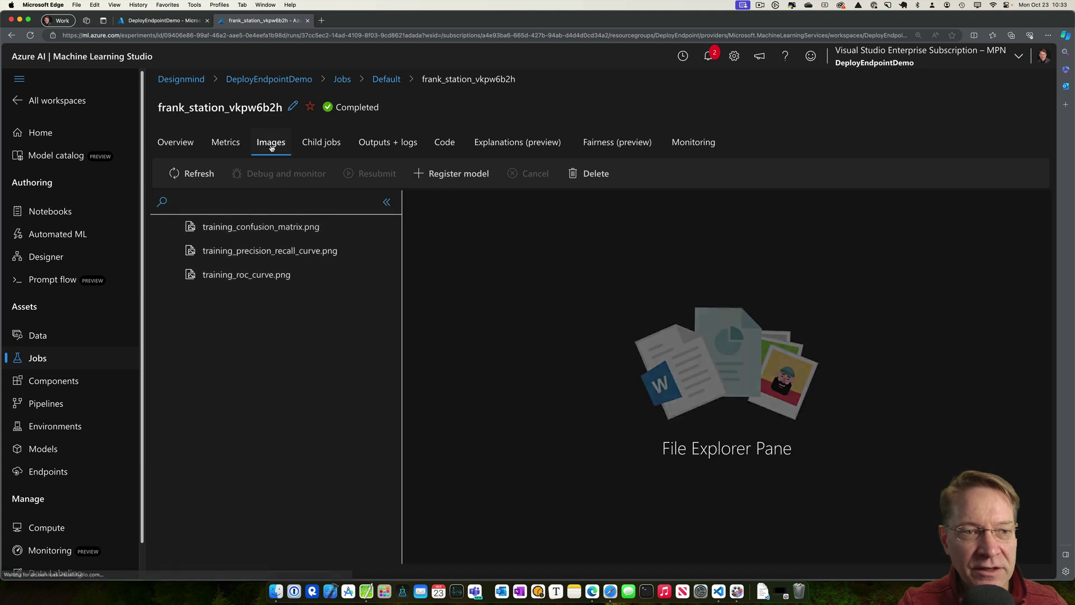
pyautogui.click(261, 228)
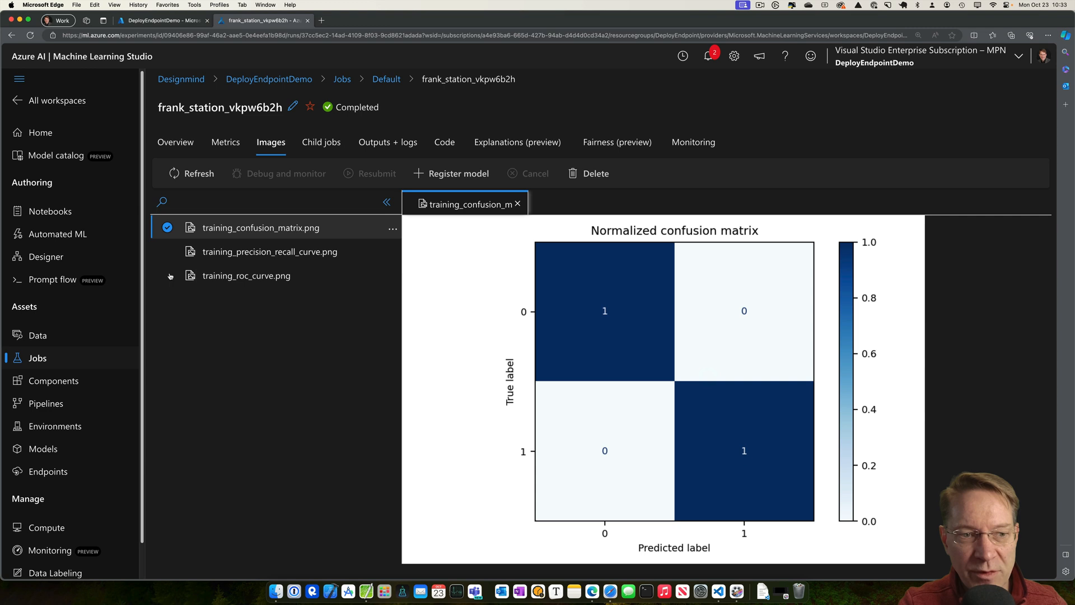
pyautogui.click(269, 251)
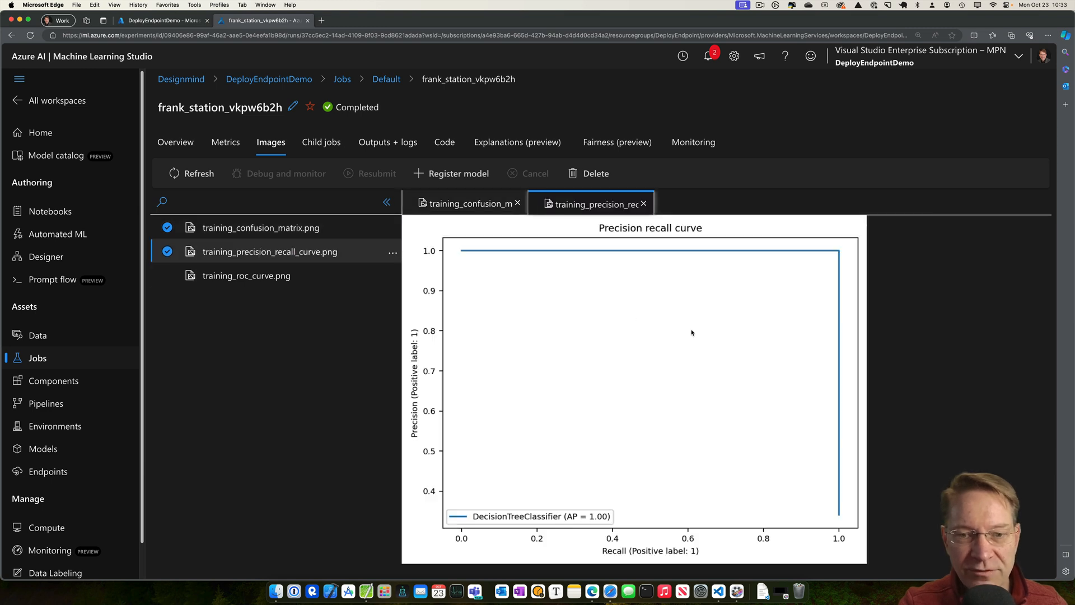
pyautogui.click(246, 276)
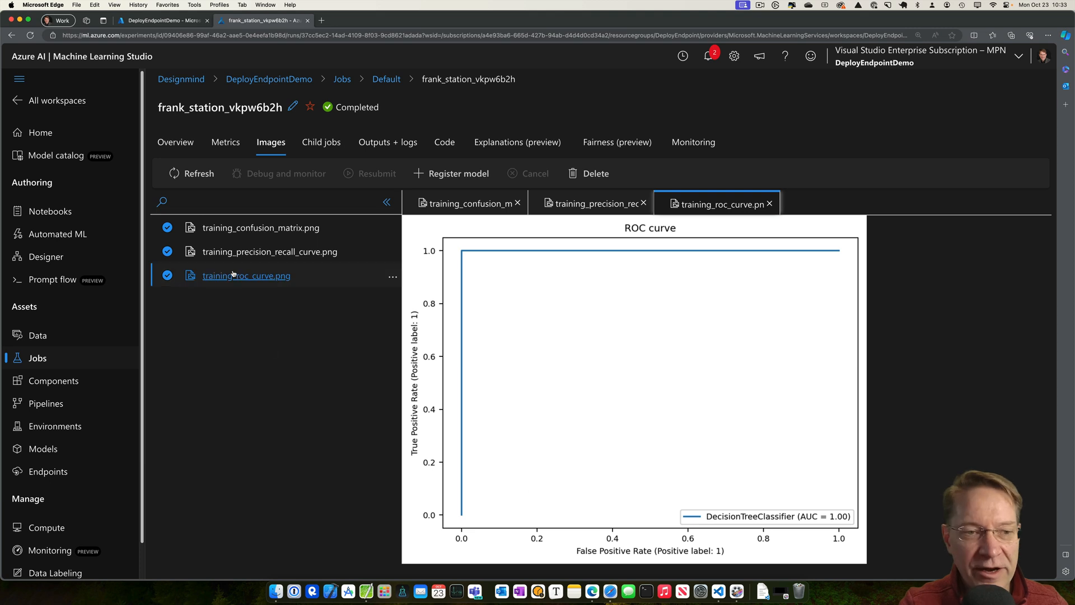
pyautogui.click(261, 228)
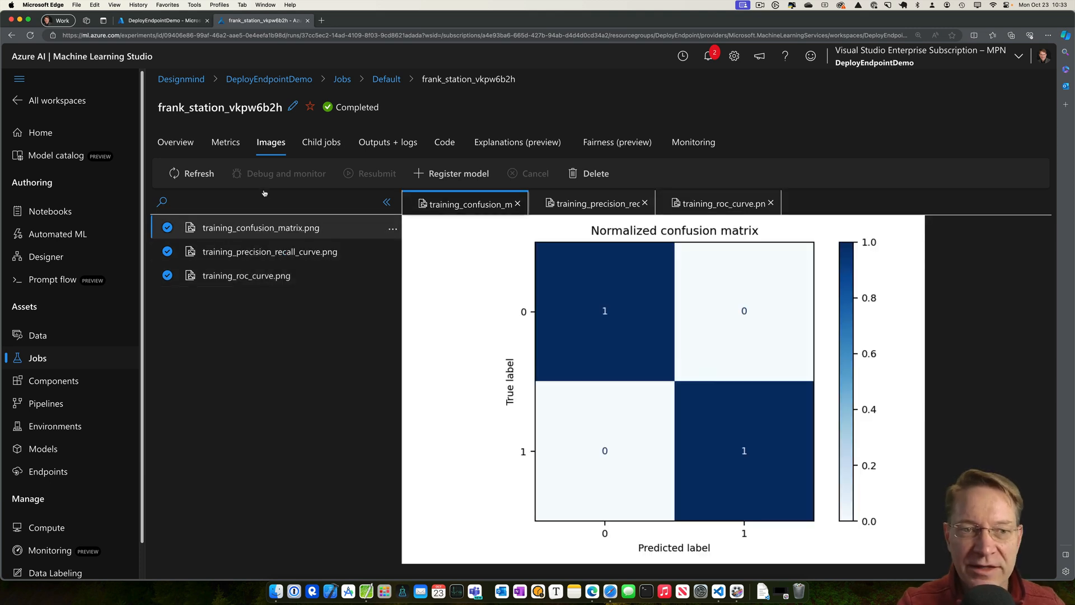
pyautogui.click(388, 141)
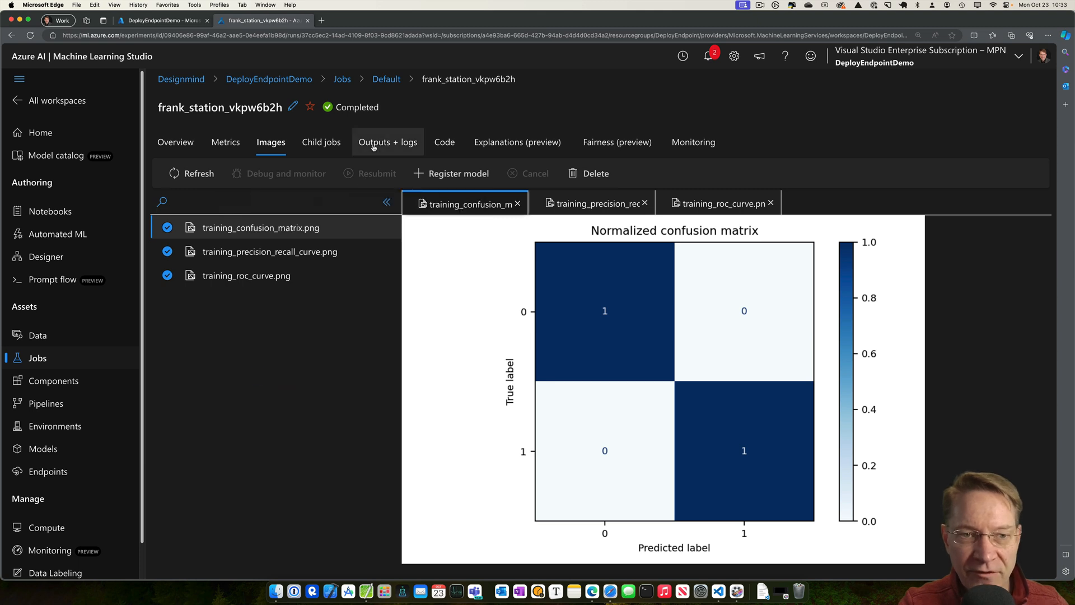
pyautogui.moveTo(260, 276)
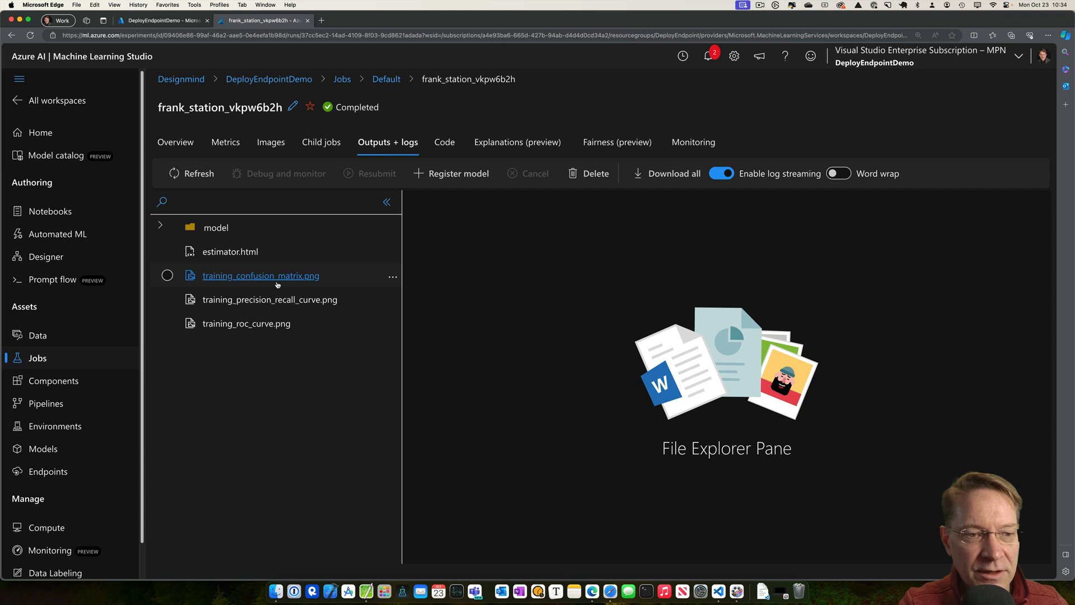
# - Expand the model output folder and review conda.yaml, python_env.yaml, requirements.txt and MLmodel
pyautogui.click(261, 276)
pyautogui.click(286, 300)
pyautogui.click(261, 275)
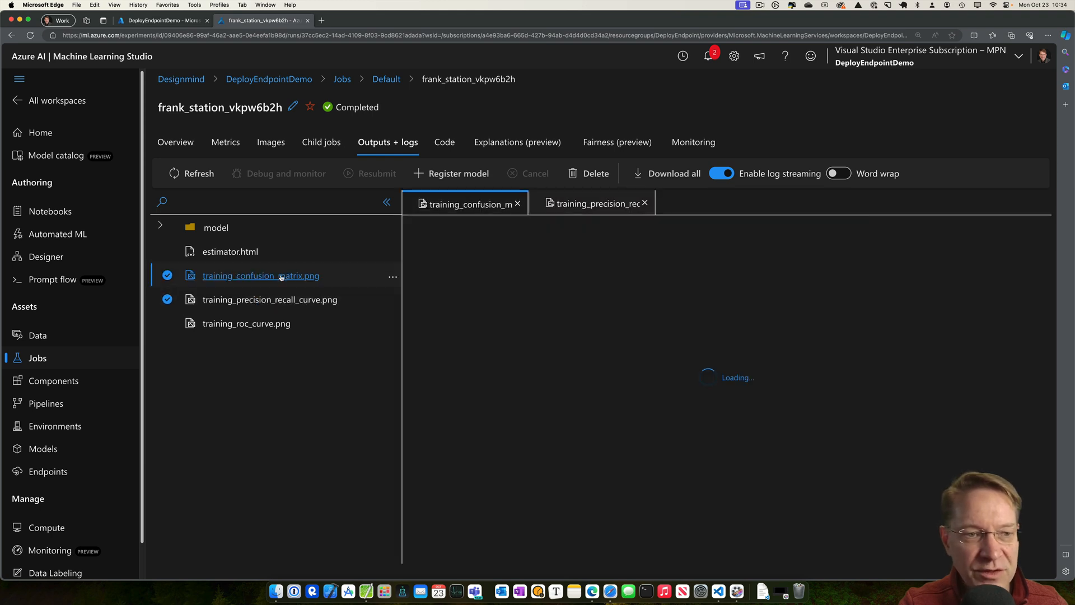
pyautogui.click(158, 227)
pyautogui.click(229, 276)
pyautogui.click(243, 323)
pyautogui.click(243, 347)
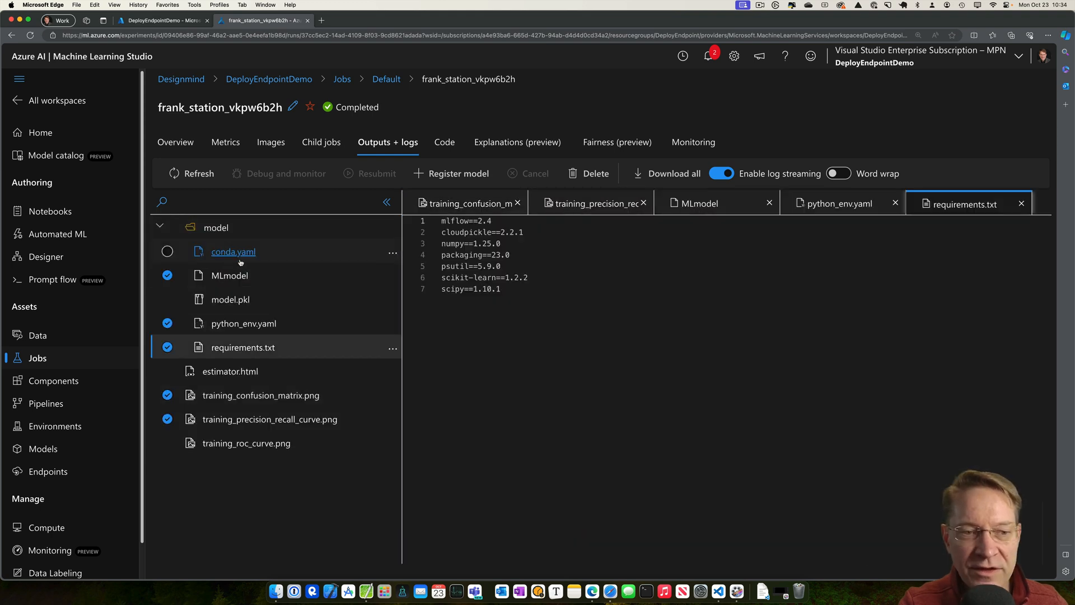
pyautogui.click(233, 251)
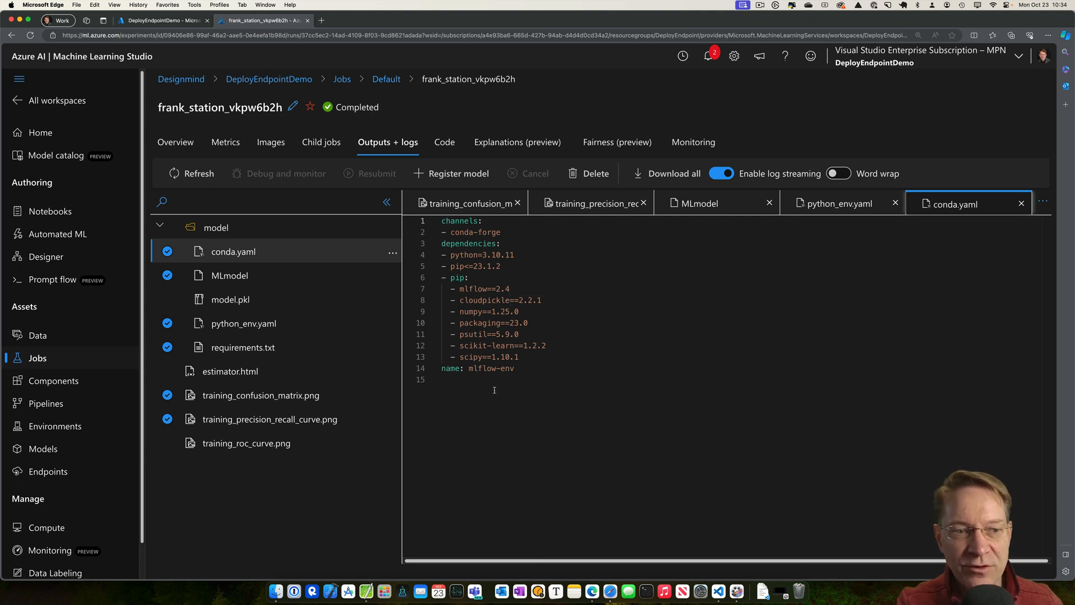
pyautogui.click(238, 278)
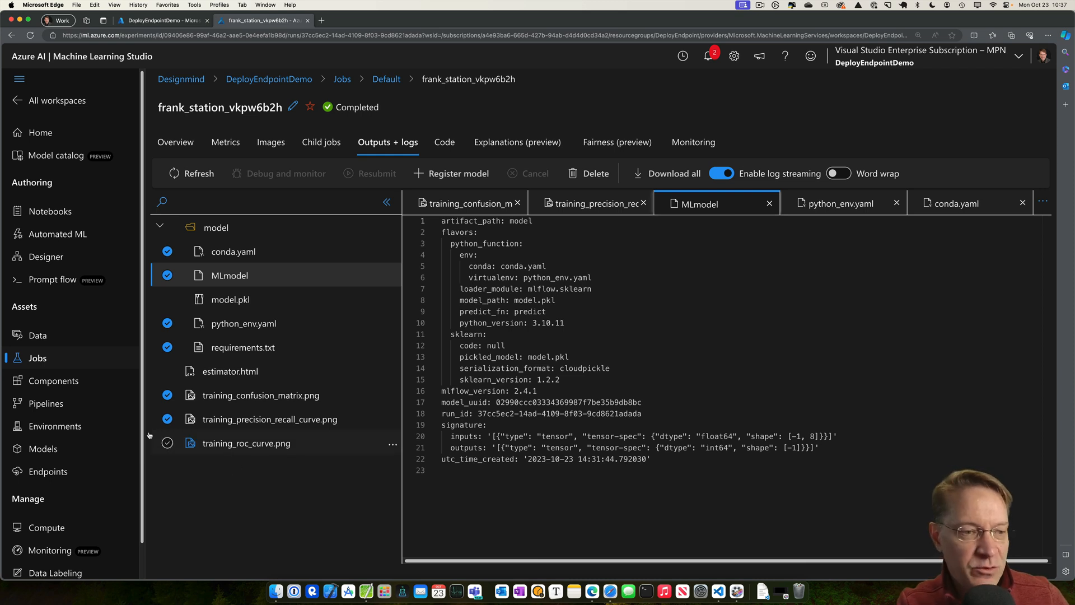
# - Go to the workspace's still empty list of registered Models
pyautogui.click(70, 449)
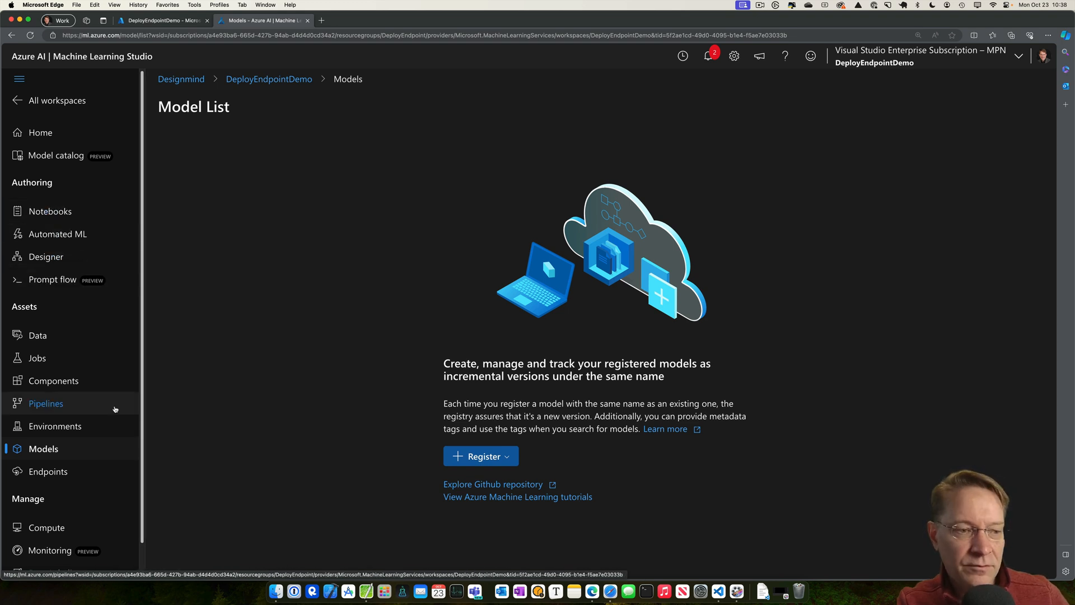
# - Glance at the empty Endpoints page, then reopen job frank_station_vkpw6b2h from Jobs
pyautogui.click(48, 471)
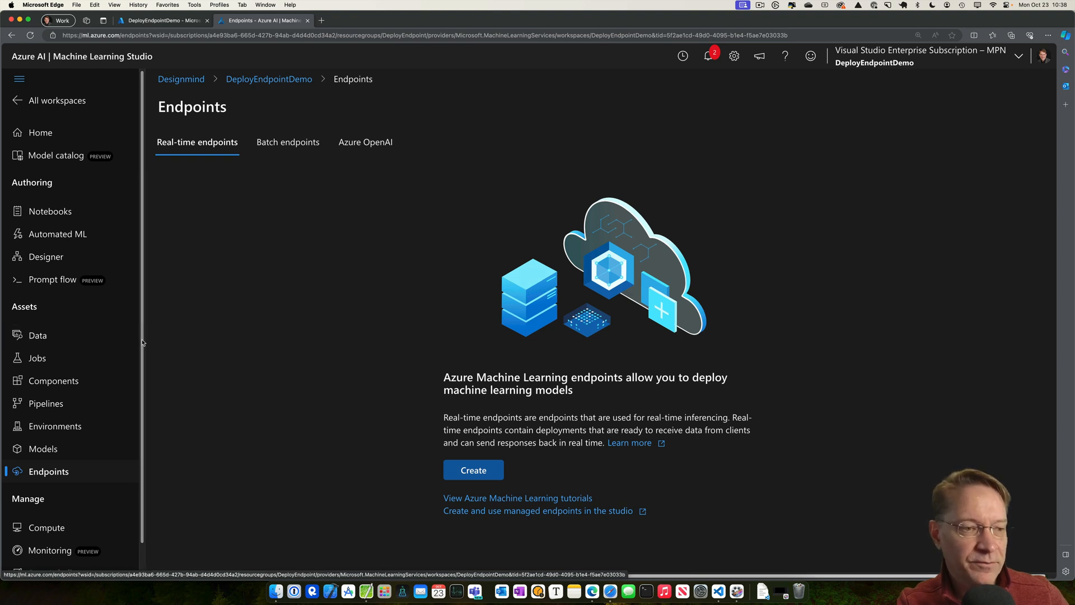
pyautogui.click(33, 362)
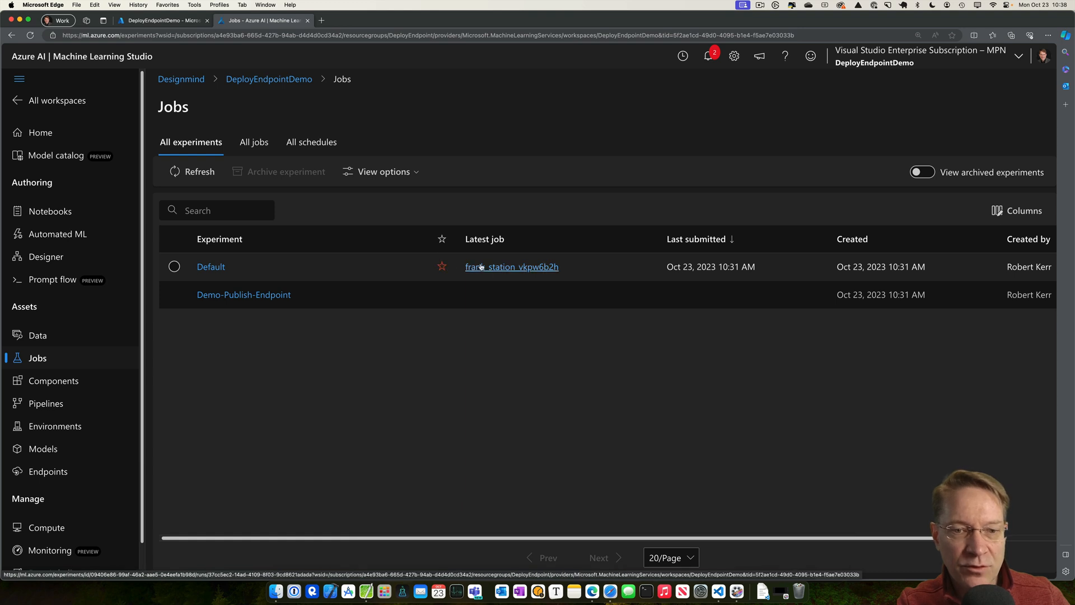
pyautogui.click(481, 267)
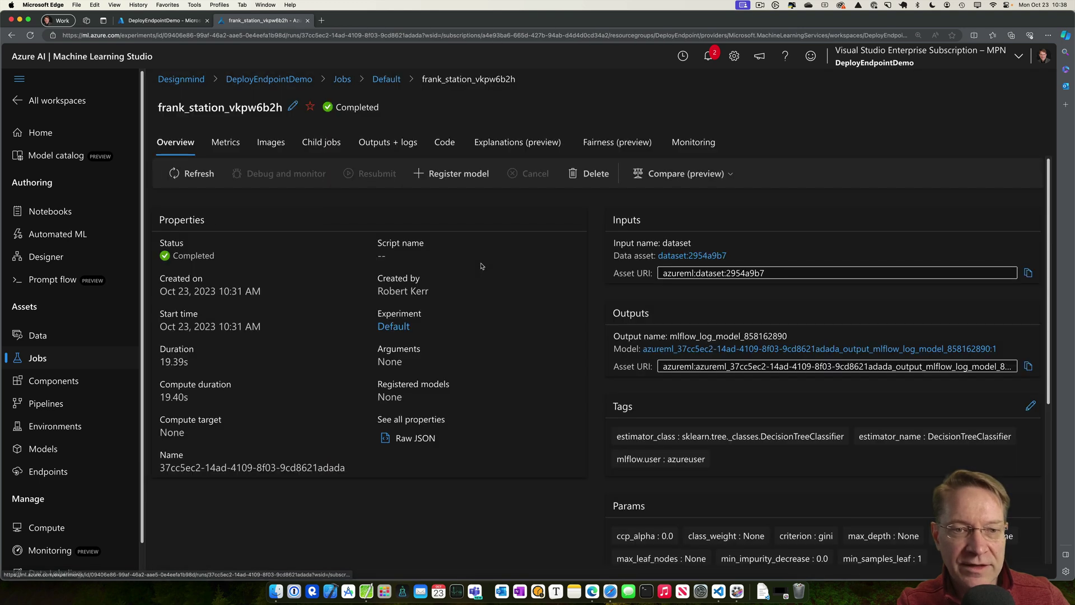
# - Register the job's MLflow output as model DiabetesModel, version 1
pyautogui.click(459, 173)
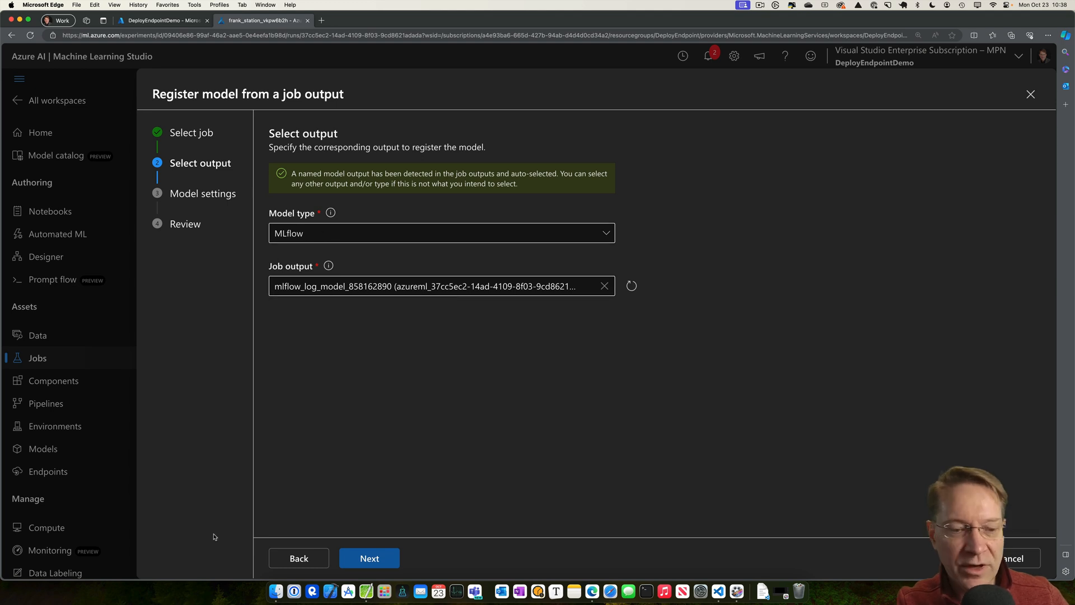
pyautogui.click(369, 558)
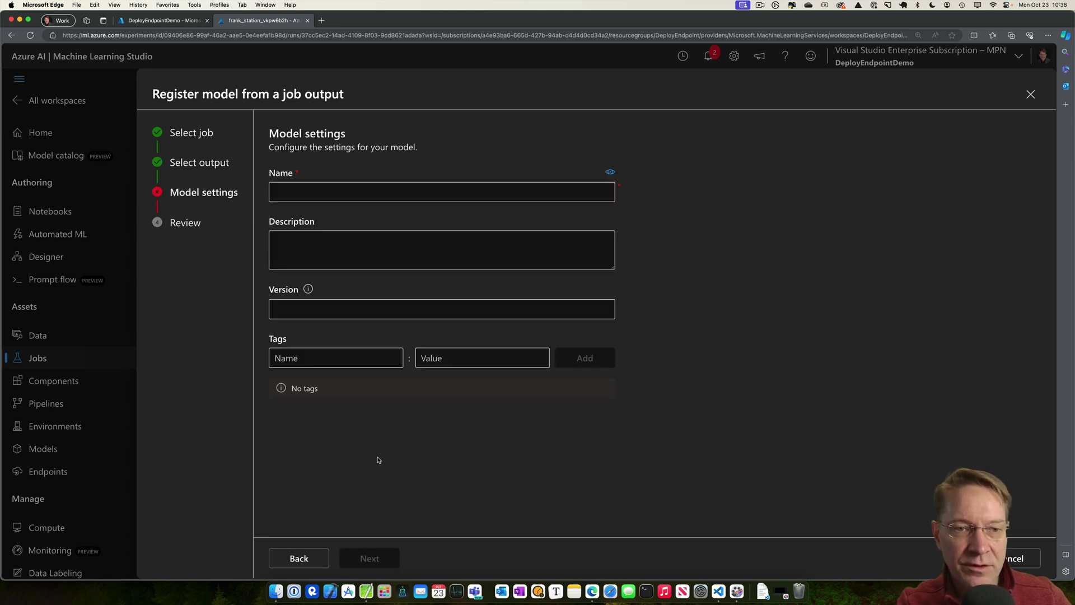
pyautogui.click(332, 193)
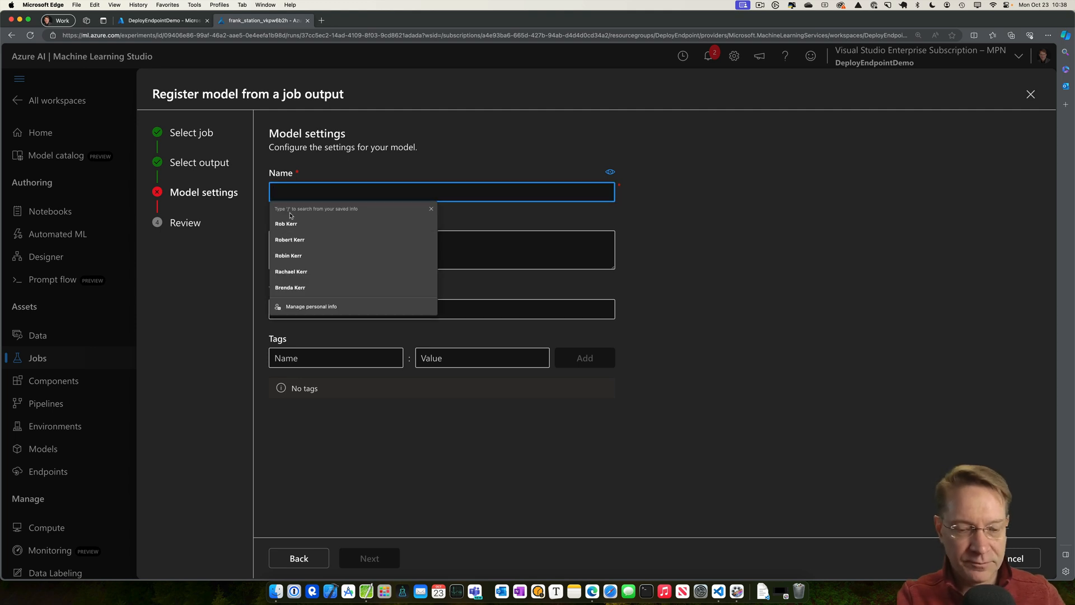
pyautogui.write('DiabetesModel')
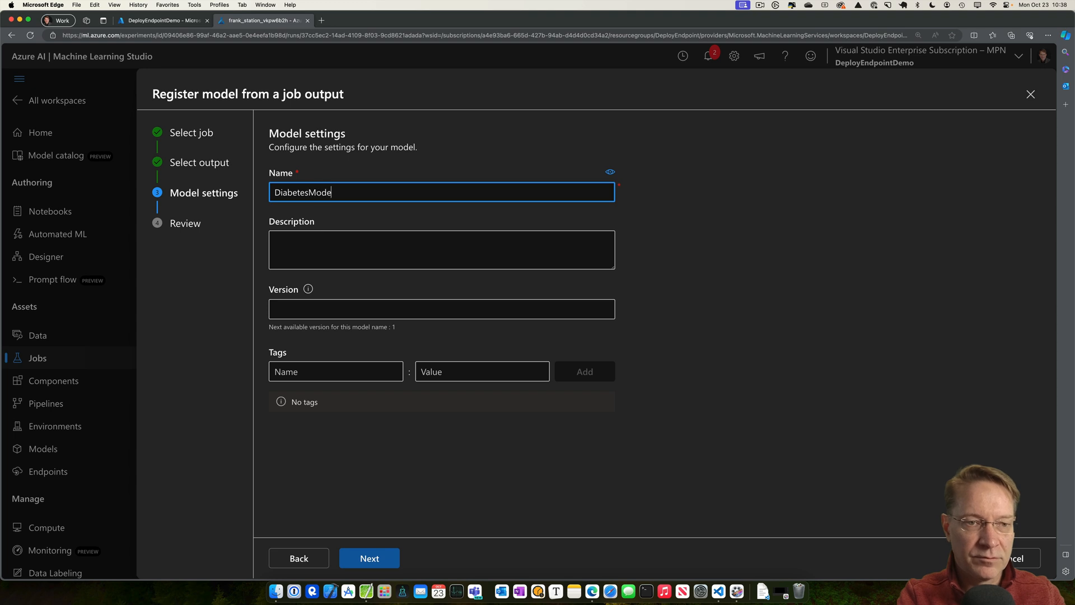
pyautogui.click(302, 308)
pyautogui.write('1')
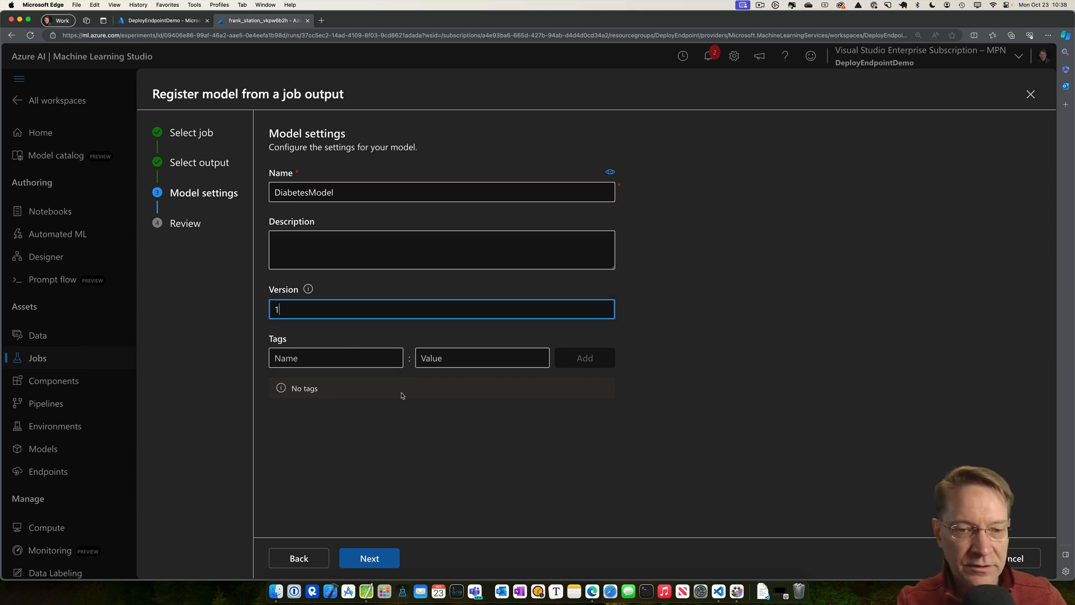
pyautogui.click(370, 558)
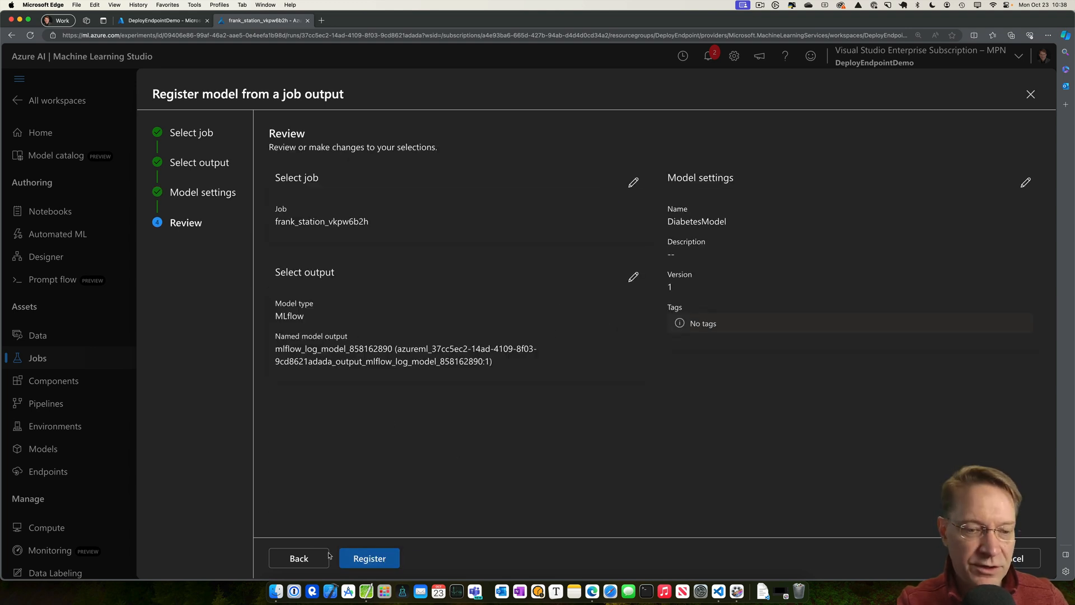
pyautogui.click(369, 558)
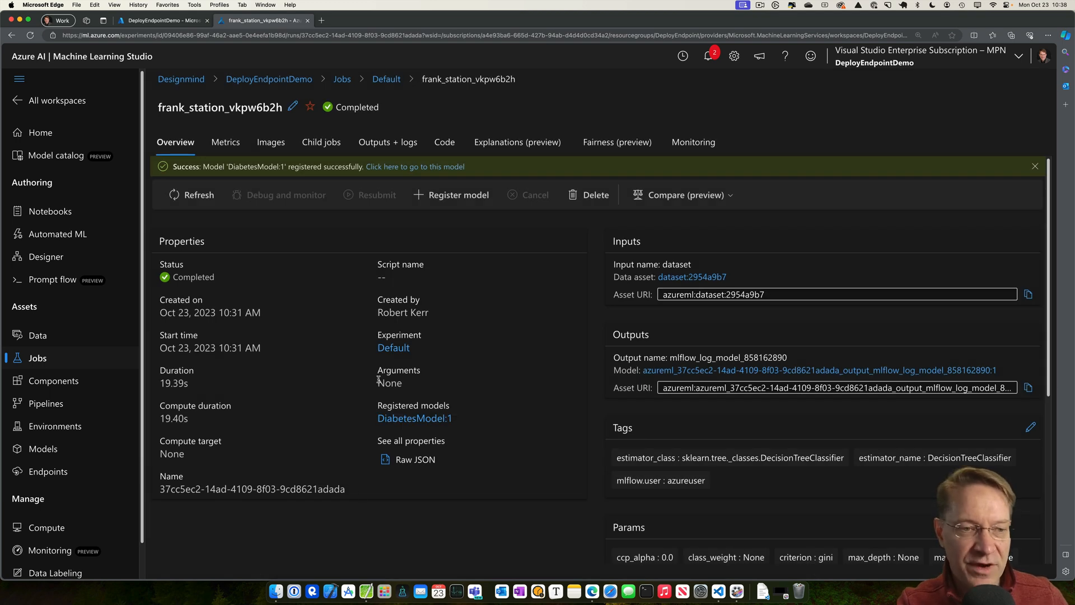
# - Open DiabetesModel version 1 from Models and show its Deploy options
pyautogui.click(43, 449)
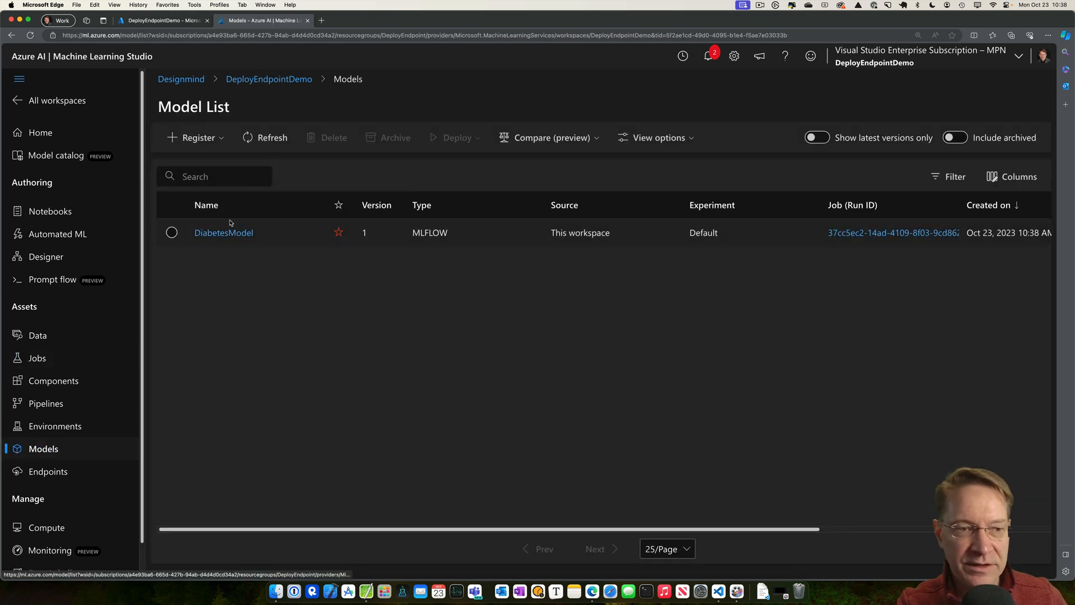
pyautogui.click(238, 233)
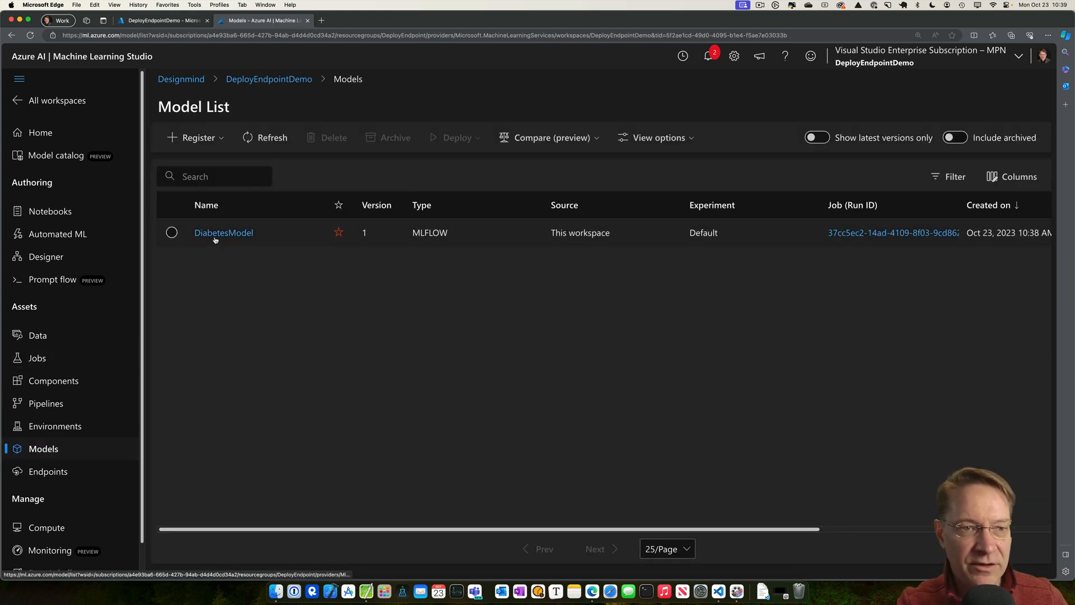
pyautogui.click(219, 234)
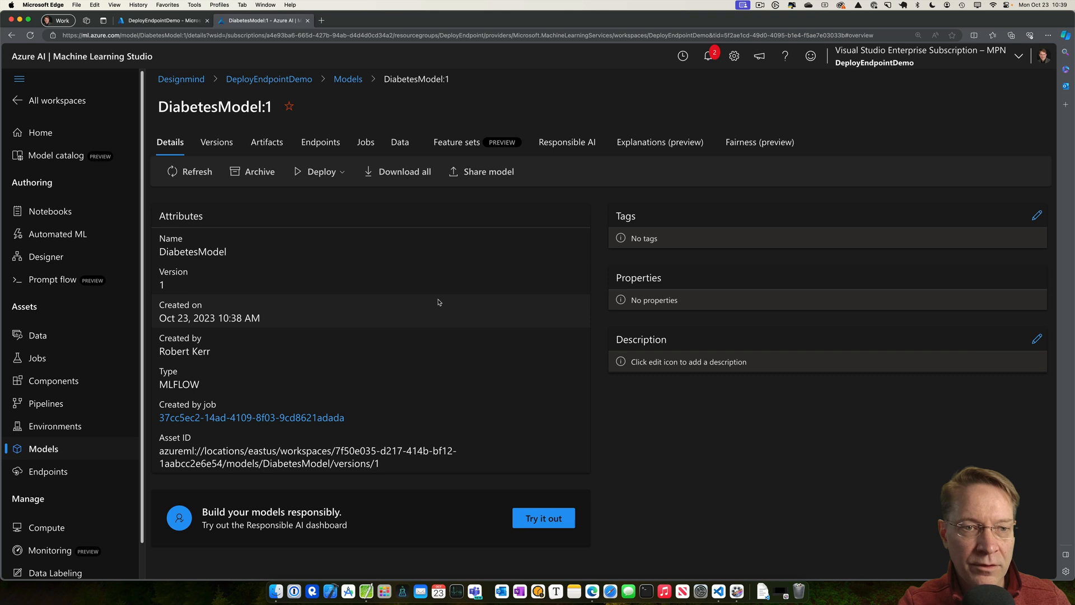
pyautogui.click(342, 175)
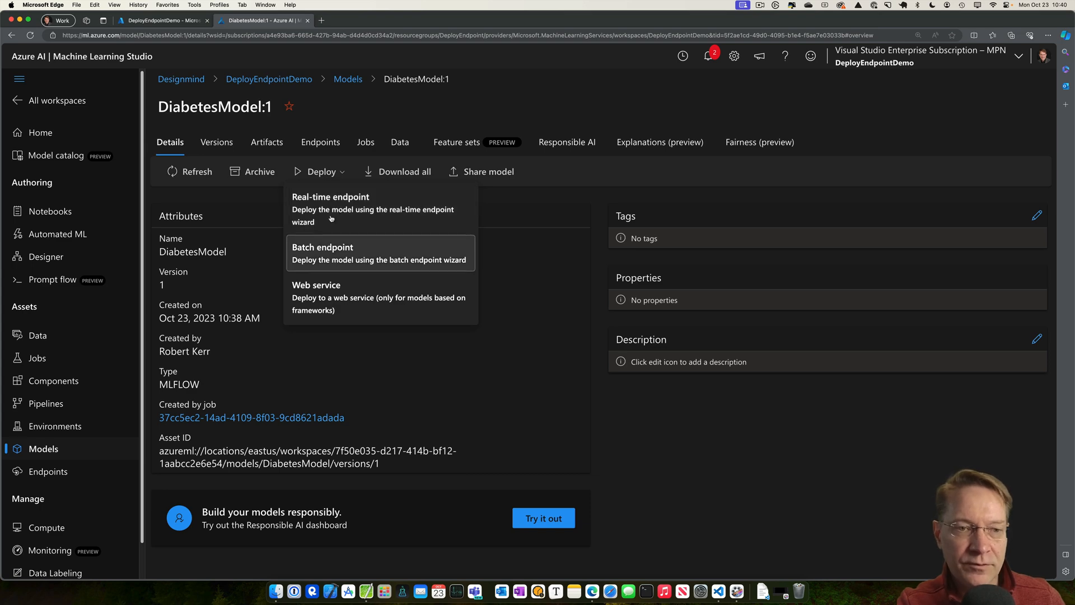
# - Deploy to a new real-time endpoint named diabetestest with default settings
pyautogui.click(332, 212)
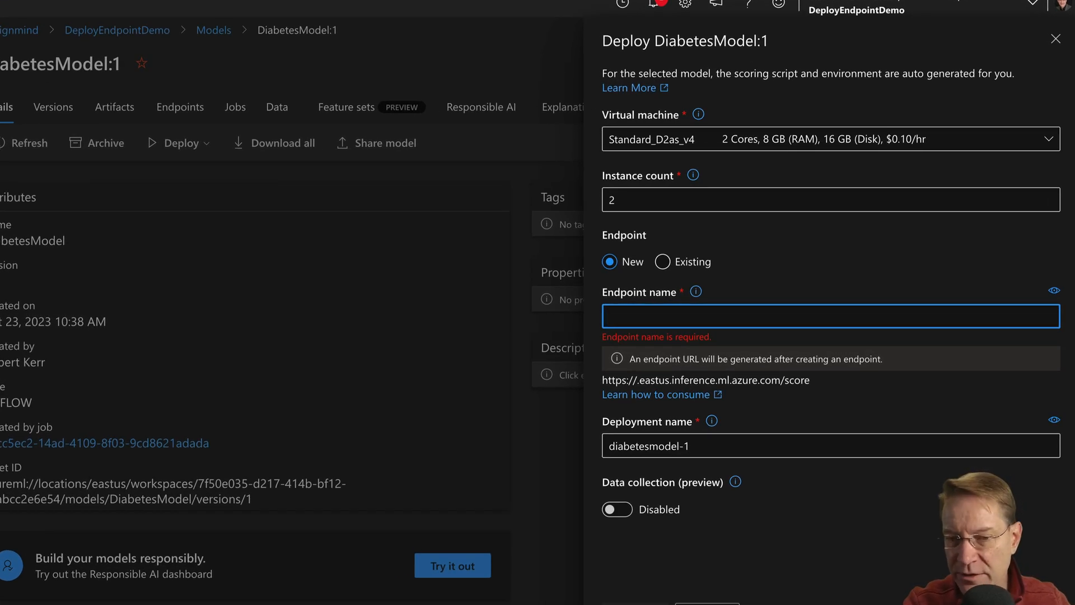
pyautogui.write('diabe')
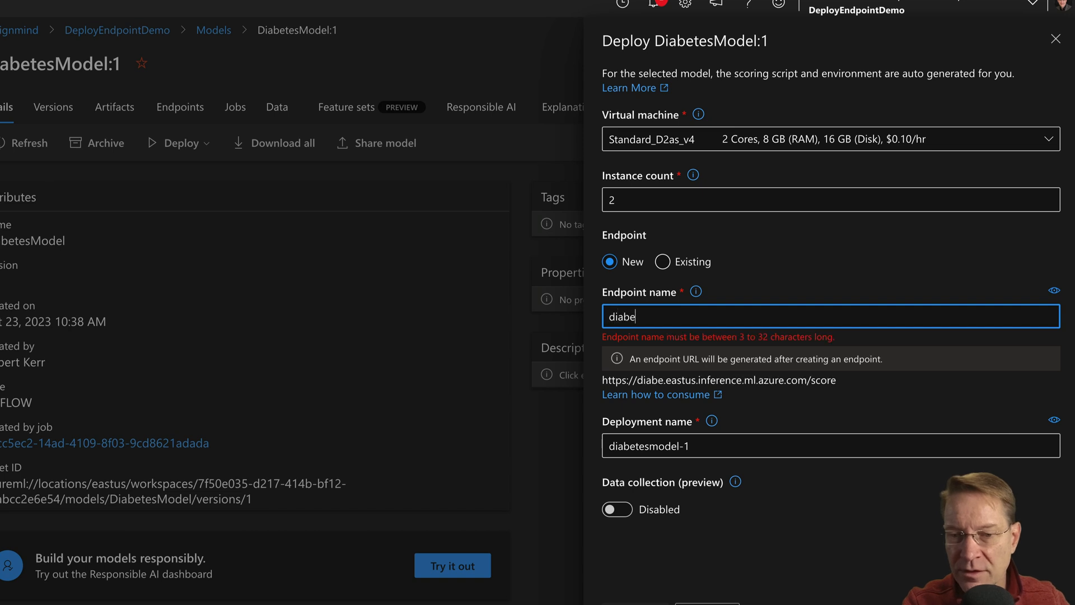
pyautogui.write('tes')
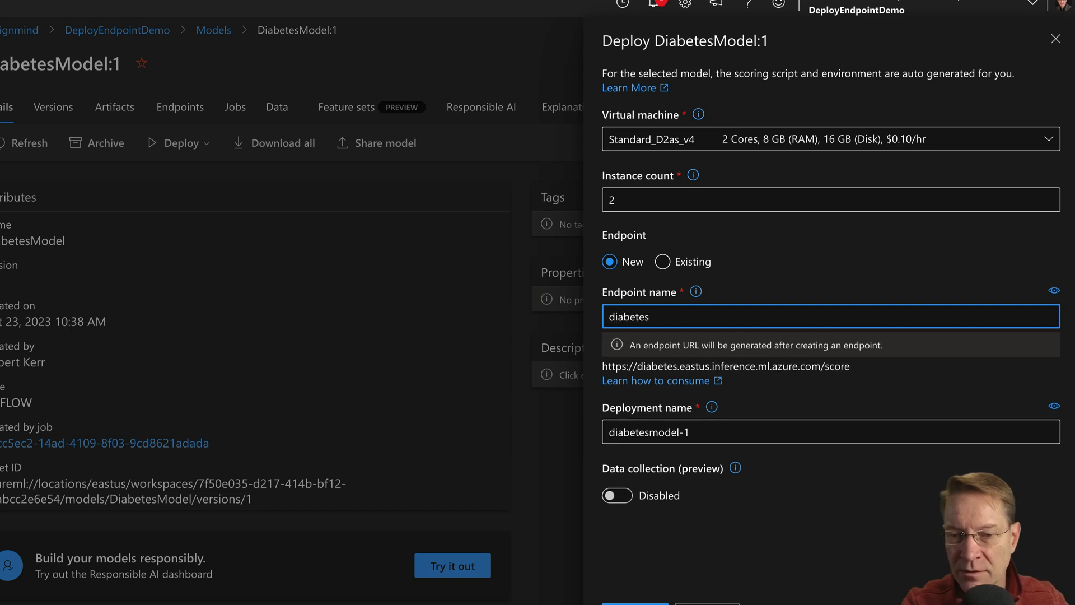
pyautogui.write('test')
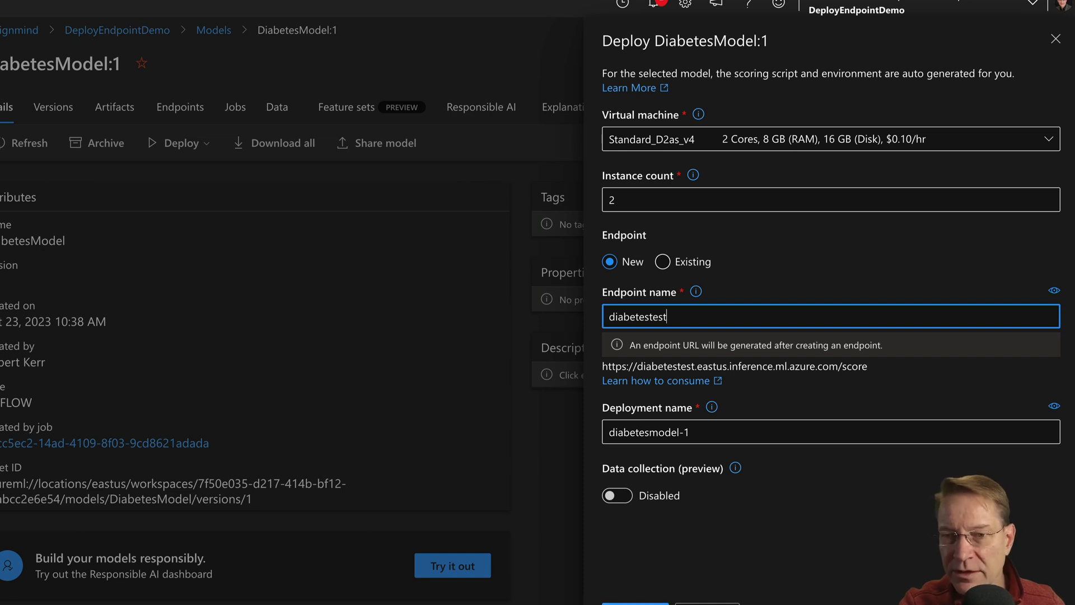
pyautogui.press('Return')
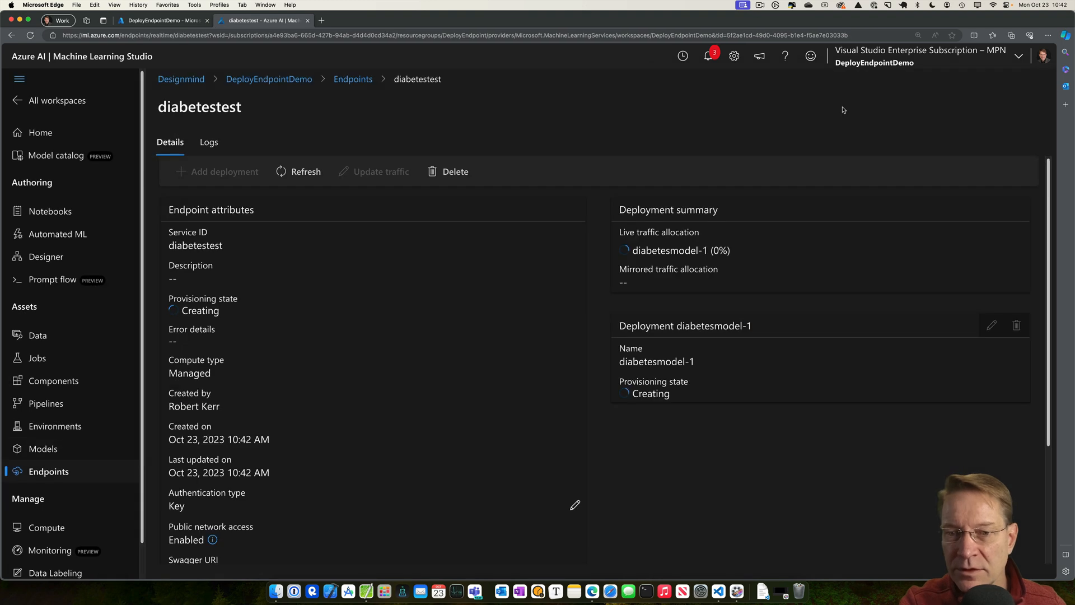
# - Check the notifications confirming diabetesmodel-1 deployment completed, then close the pane
pyautogui.click(761, 7)
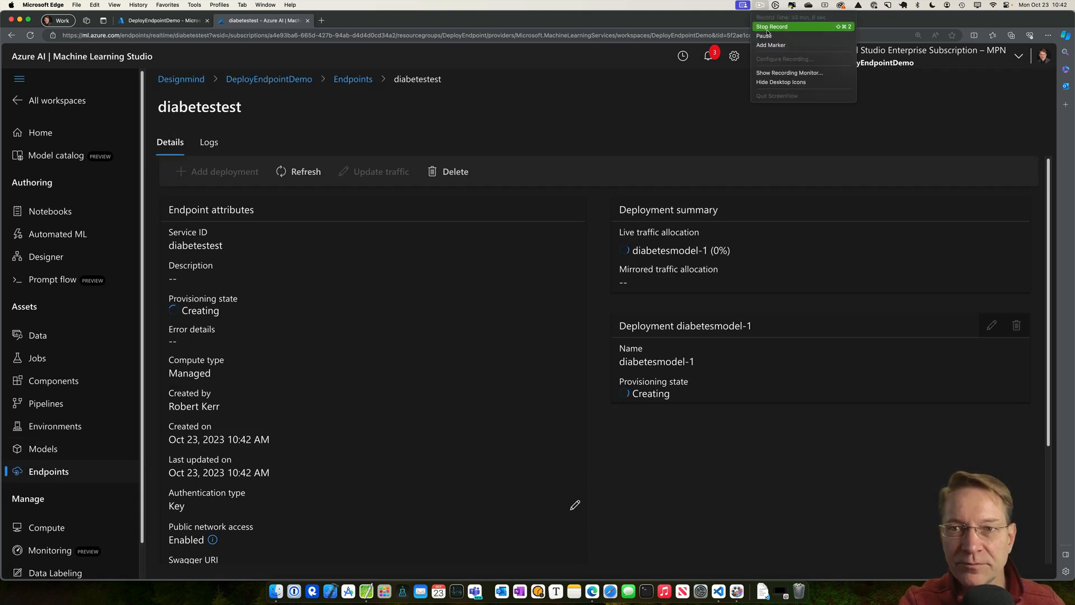
pyautogui.click(767, 29)
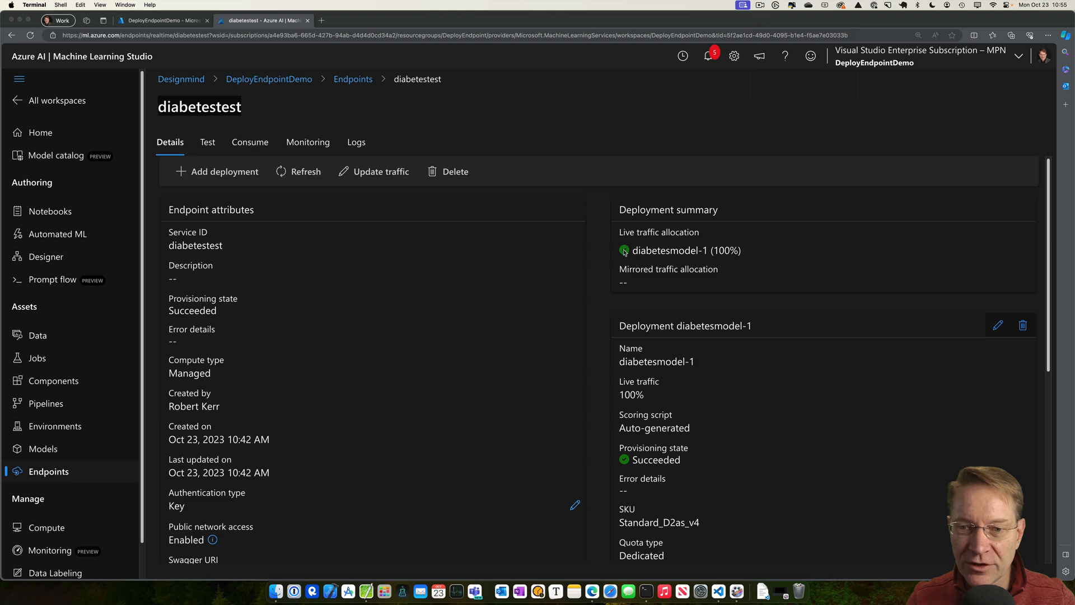
pyautogui.click(708, 56)
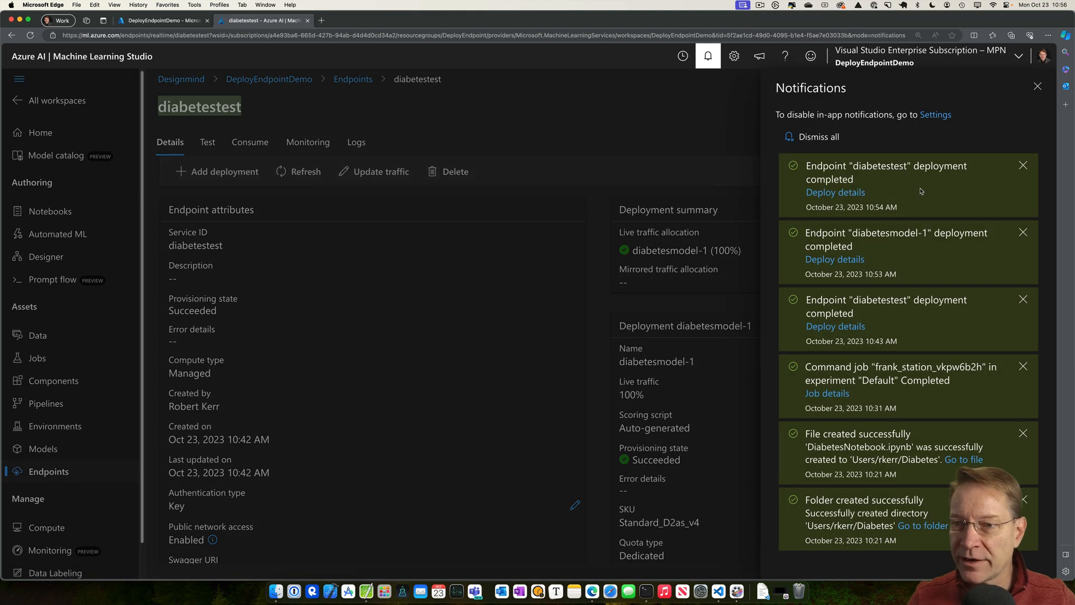
pyautogui.click(1037, 86)
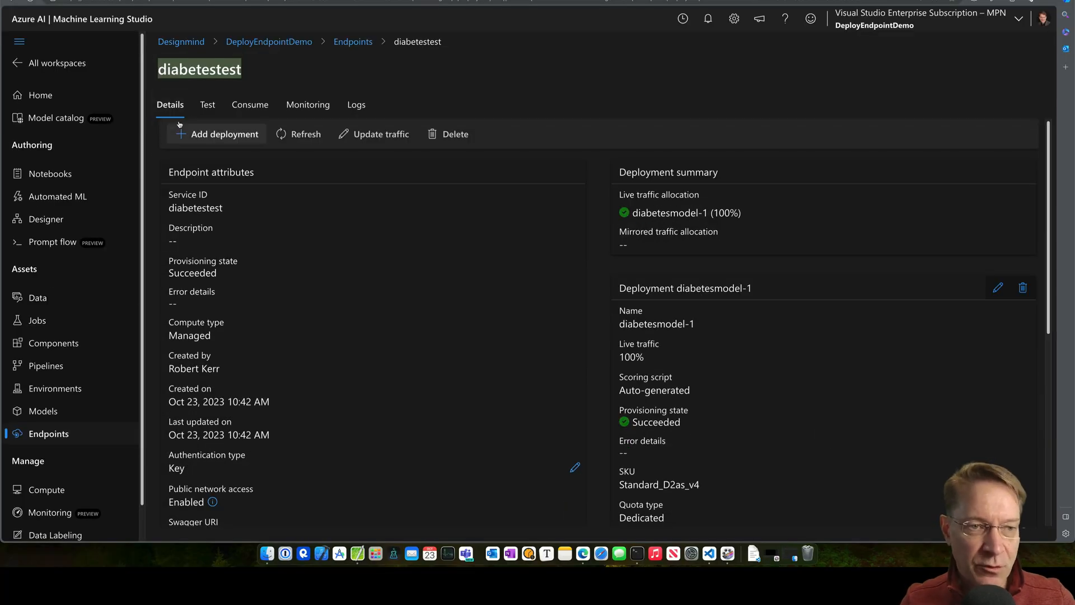
# - Show the diabetestest Test page's sample JSON input, then bring up the Desktop folder with diabetes.csv
pyautogui.click(207, 105)
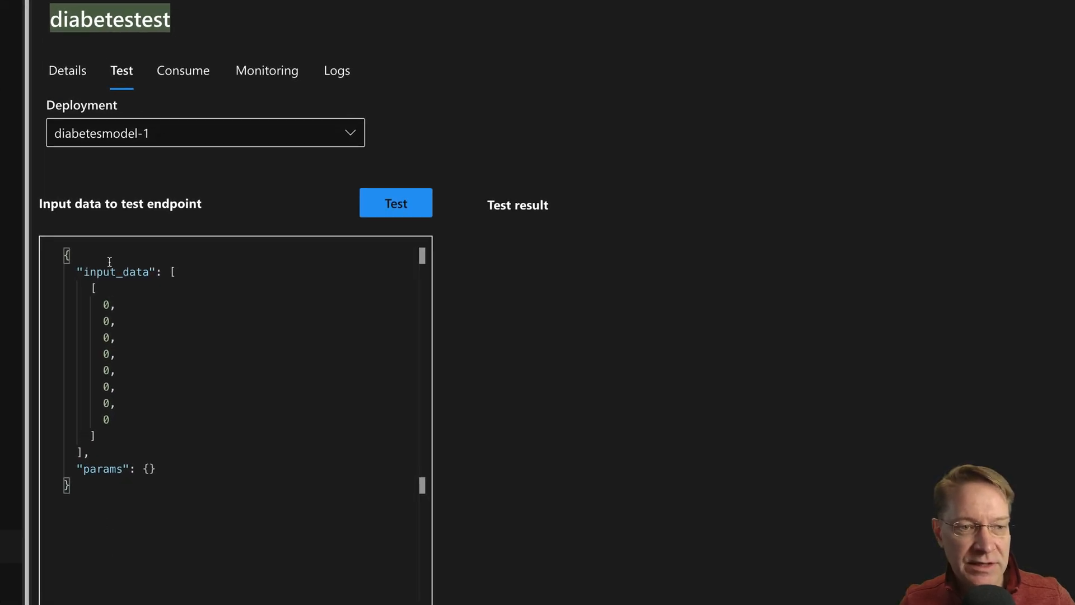
pyautogui.moveTo(67, 488); pyautogui.dragTo(67, 249)
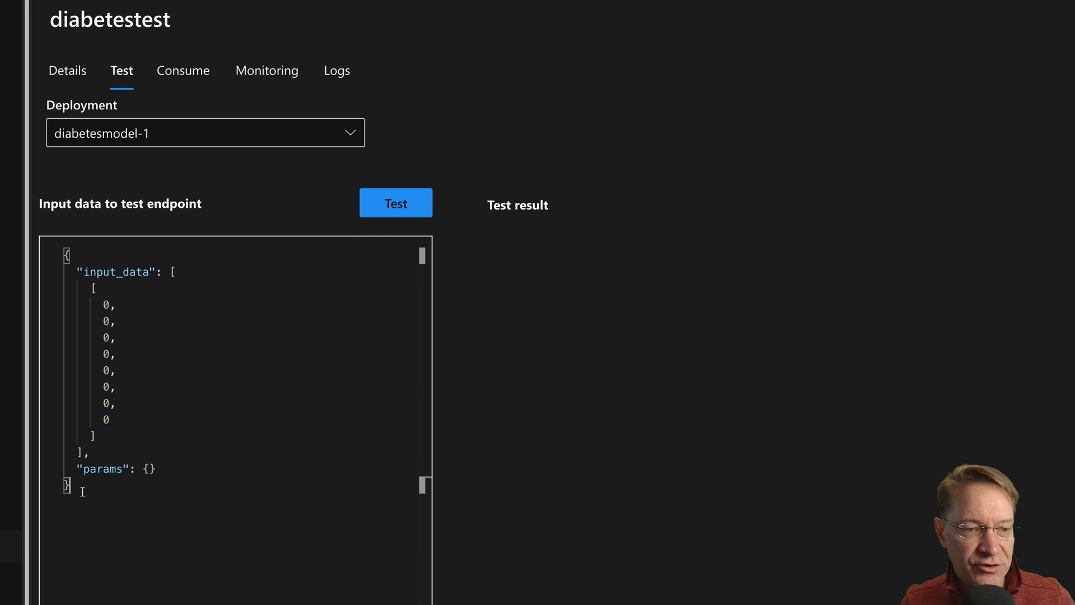
pyautogui.click(154, 377)
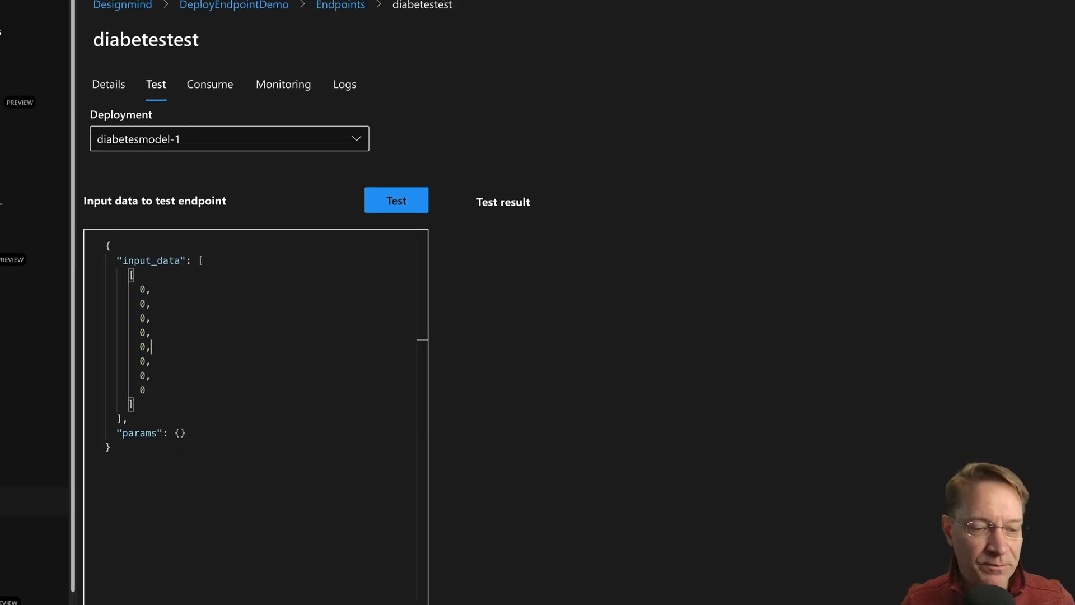
pyautogui.click(275, 553)
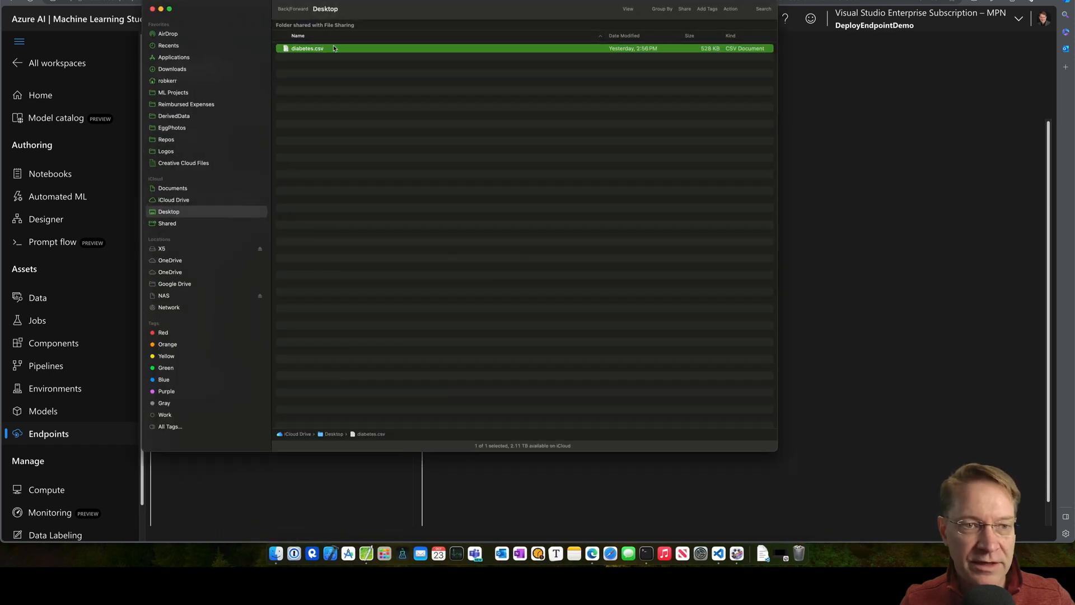
# - Open diabetes.csv in CotEditor and arrange it beside the endpoint test page
pyautogui.rightClick(333, 48)
pyautogui.moveTo(354, 61)
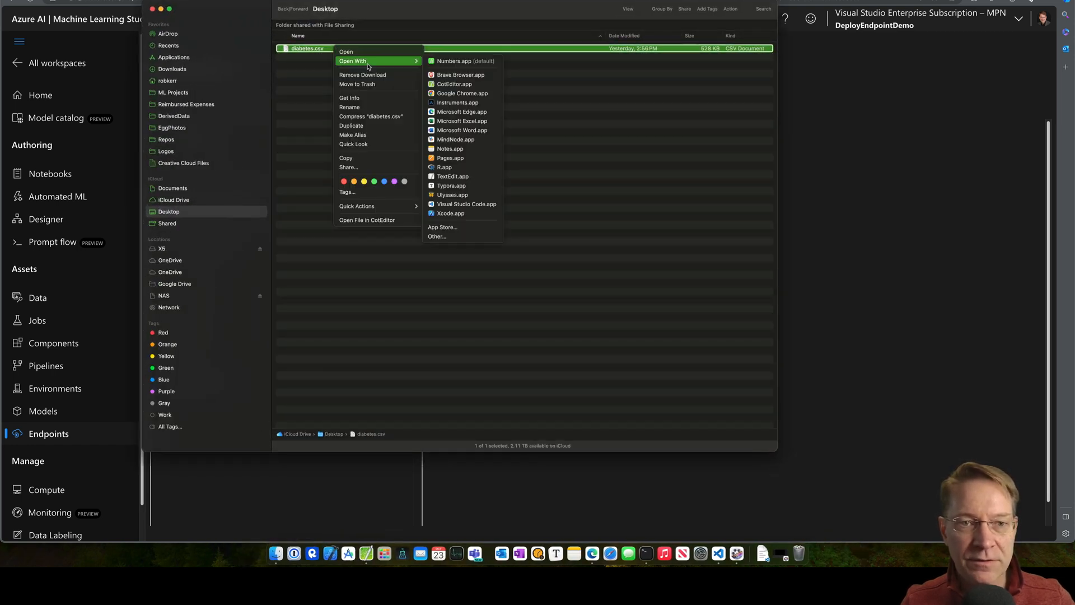
pyautogui.click(450, 88)
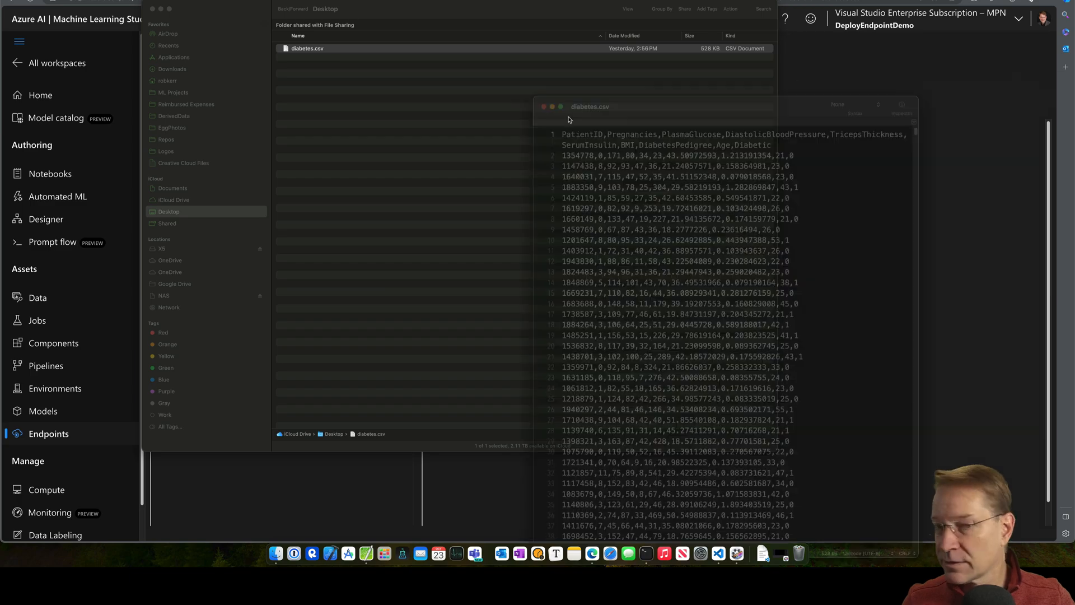
pyautogui.moveTo(569, 107); pyautogui.dragTo(220, 21)
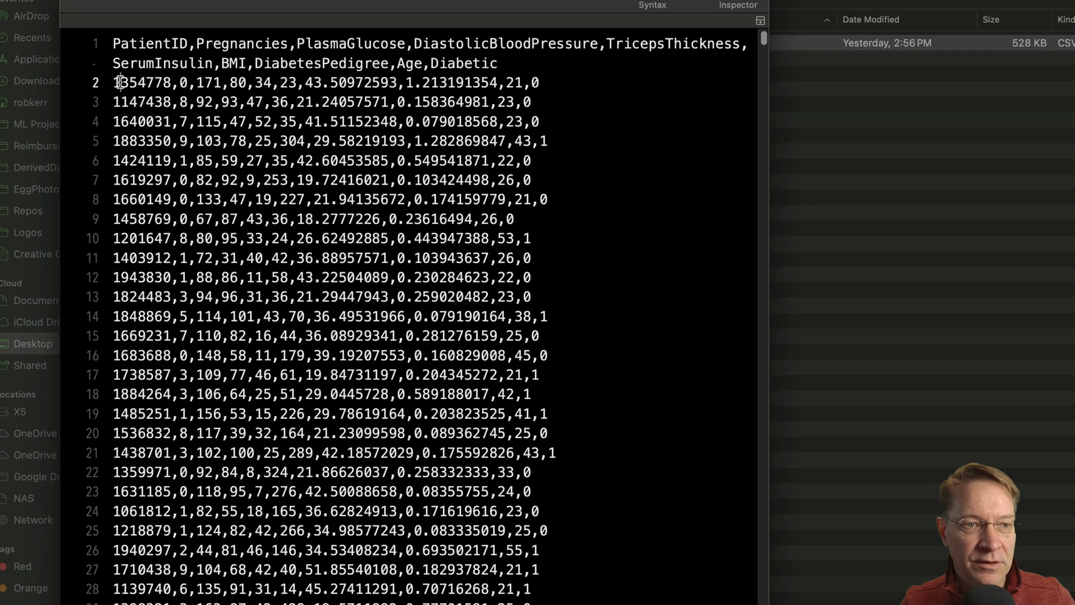
pyautogui.moveTo(114, 82); pyautogui.dragTo(525, 82)
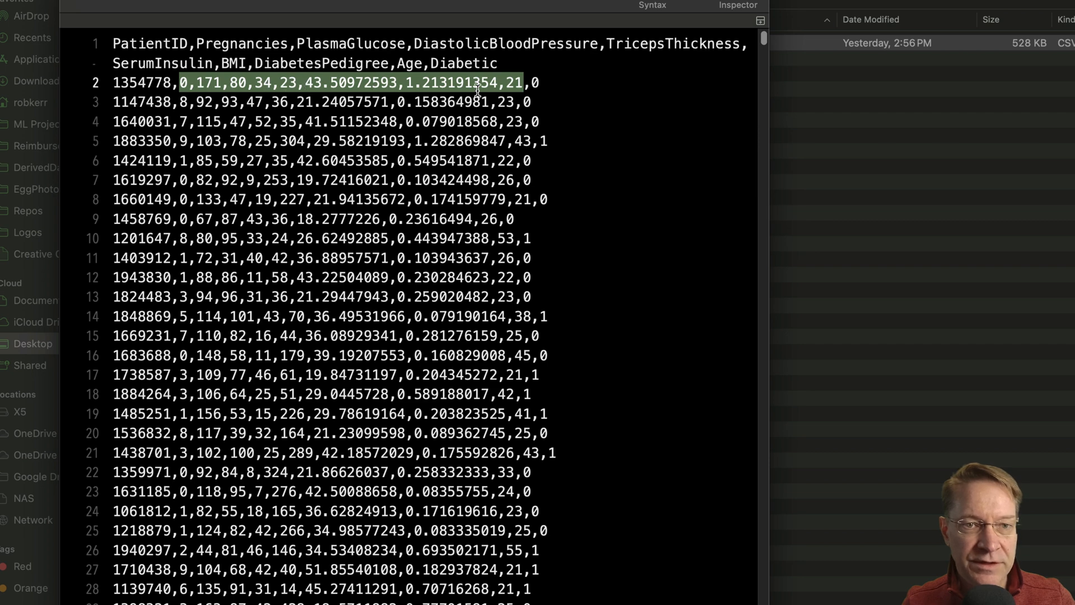
pyautogui.moveTo(460, 9); pyautogui.dragTo(706, 38)
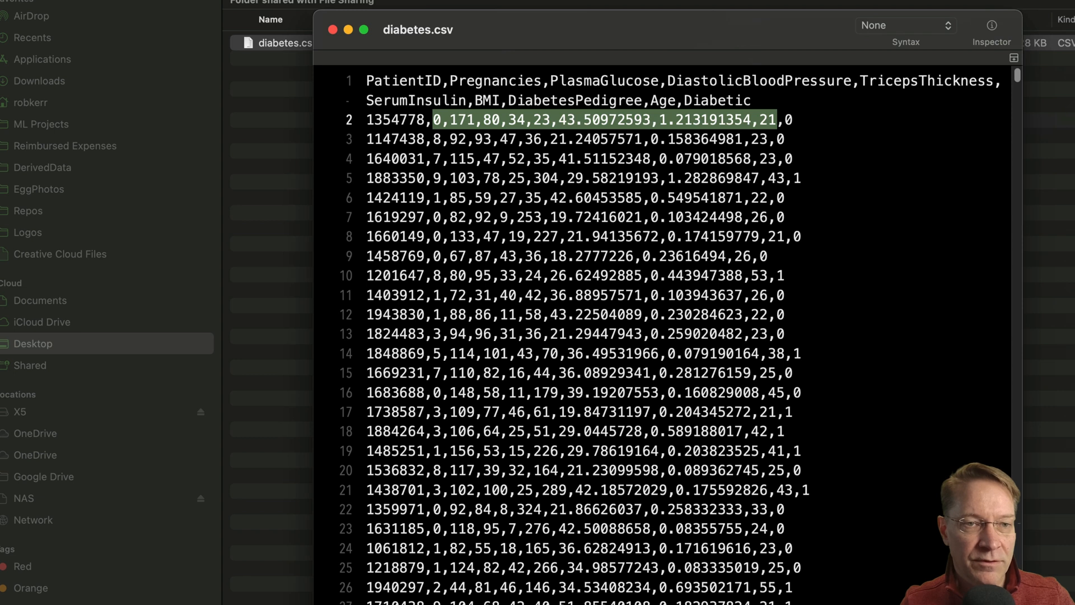
pyautogui.press('super+Tab')
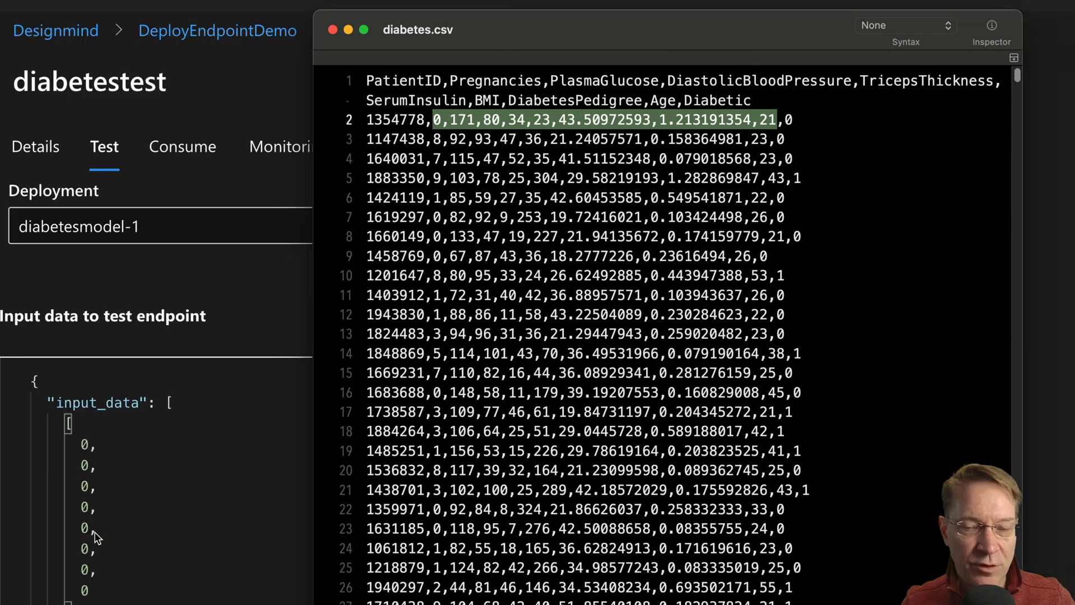
pyautogui.click(789, 118)
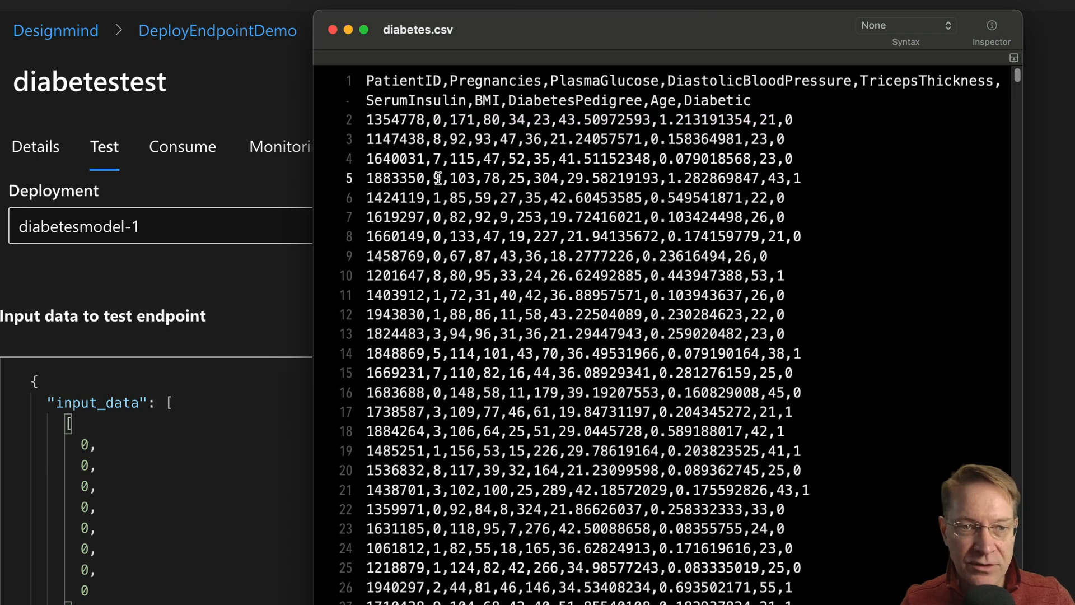
# - Paste row 5's eight feature values over the placeholder zeros and run the test, returning prediction 1
pyautogui.moveTo(433, 178); pyautogui.dragTo(786, 180)
pyautogui.hotkey('ctrl', 'c')
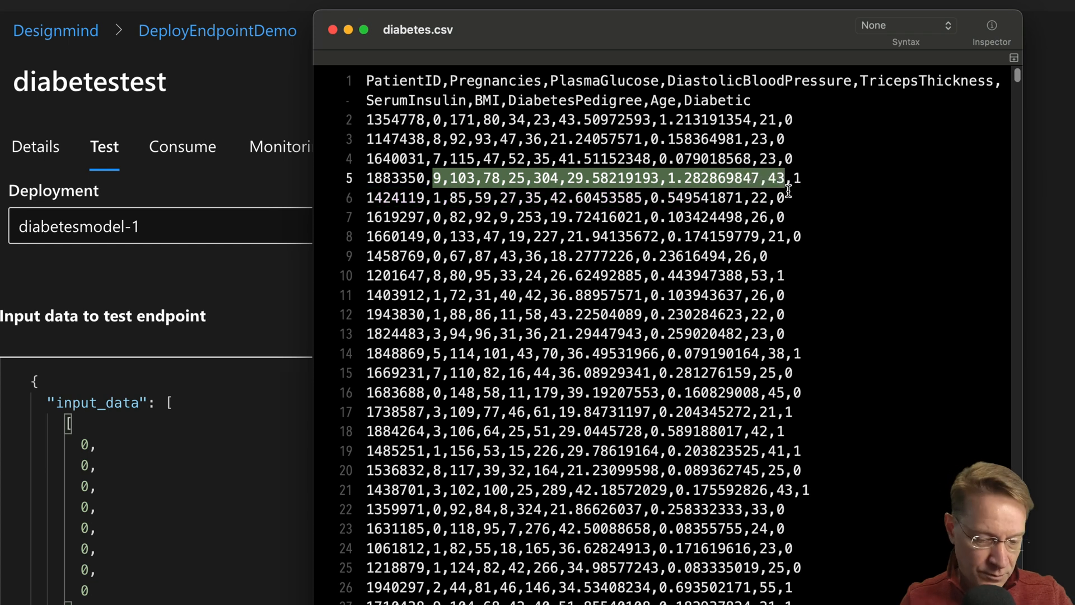
pyautogui.click(65, 439)
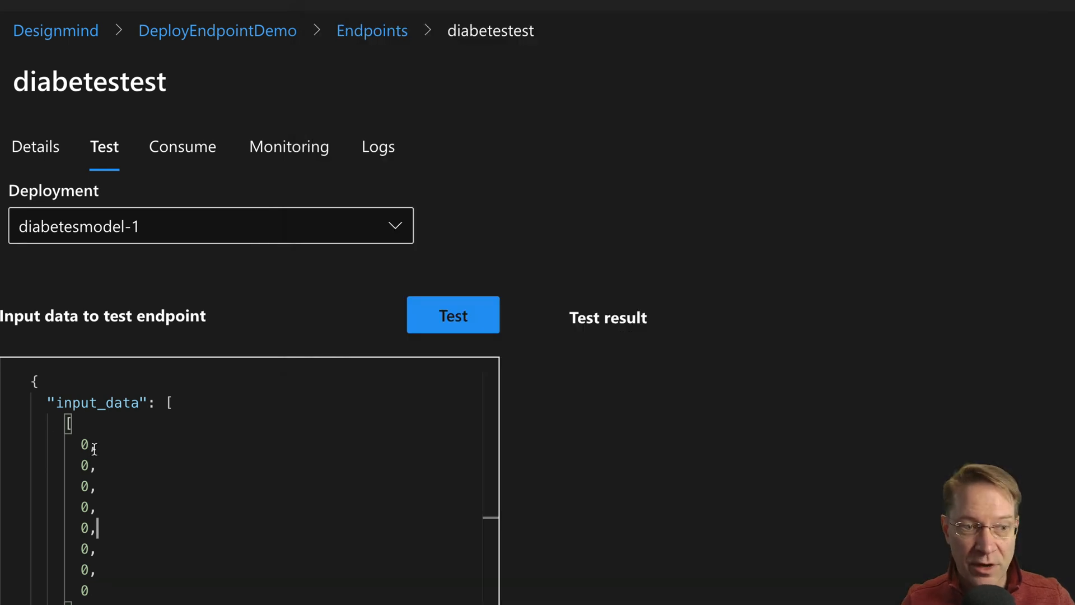
pyautogui.moveTo(85, 438); pyautogui.dragTo(121, 578)
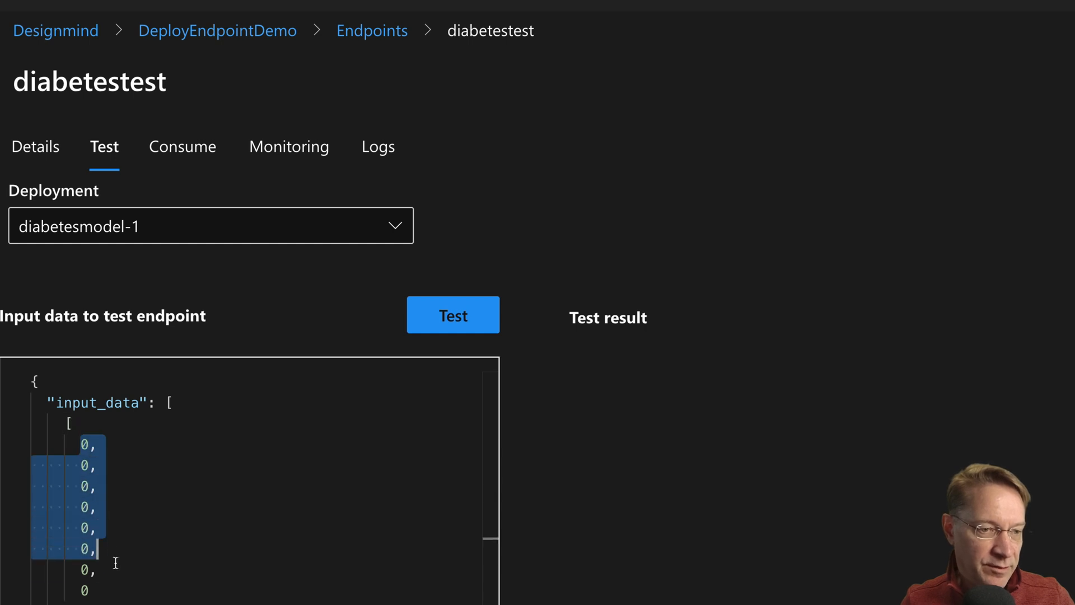
pyautogui.hotkey('ctrl', 'v')
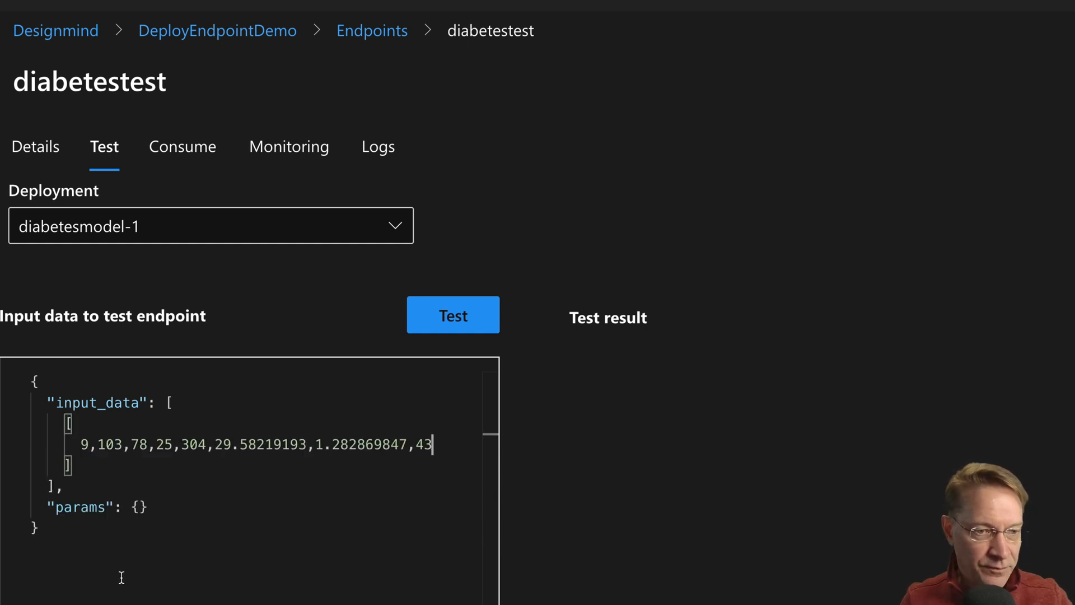
pyautogui.click(465, 330)
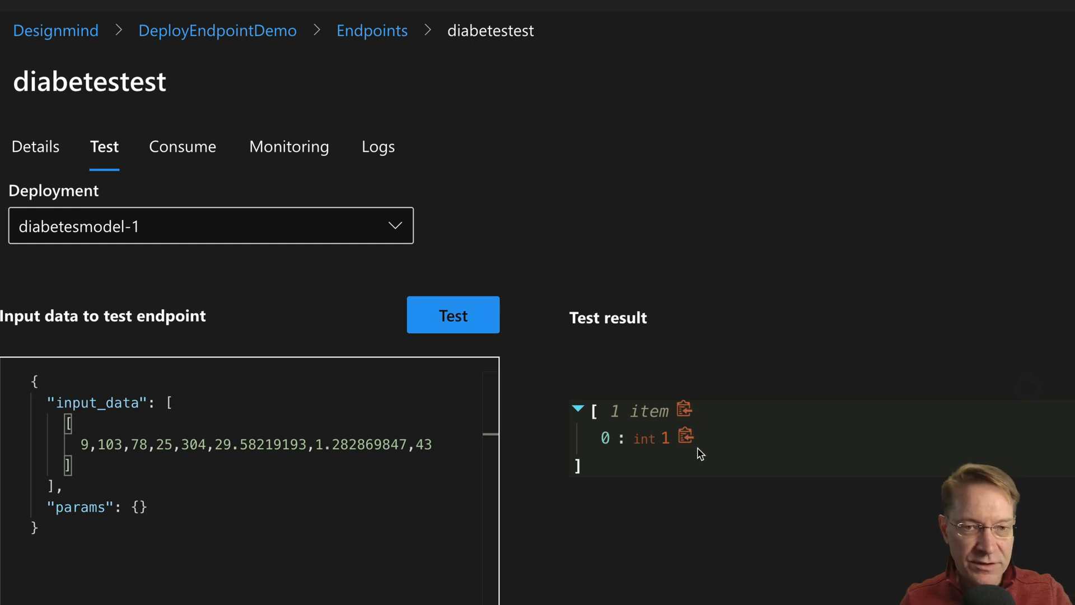
# - Test the endpoint with row 3's values (8,92,93,47,36,21.24…,0.158…,23), returning prediction 0
pyautogui.press('super+Tab')
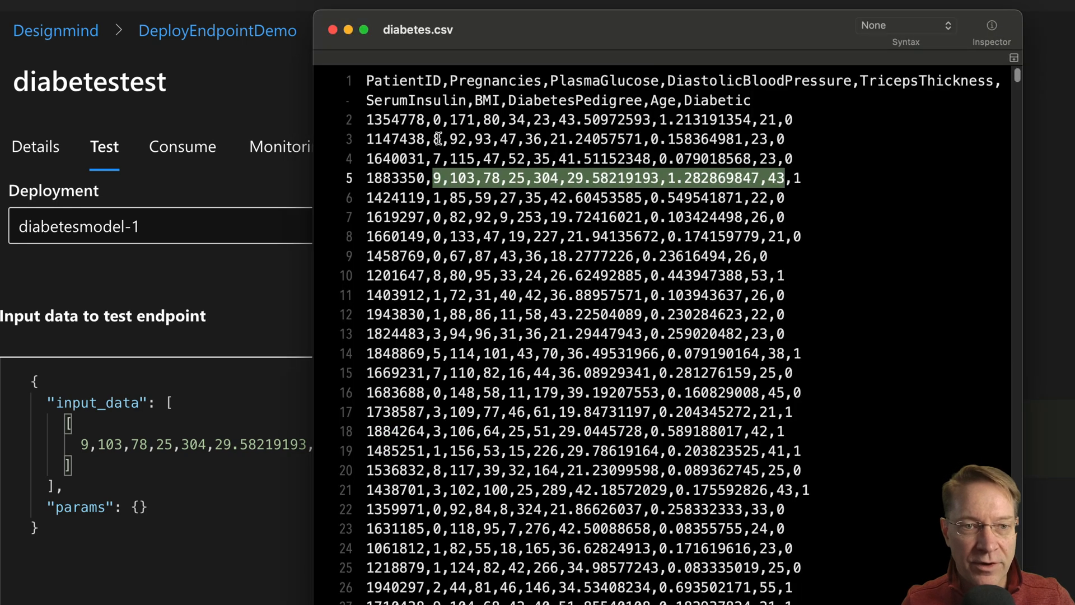
pyautogui.moveTo(433, 139); pyautogui.dragTo(770, 148)
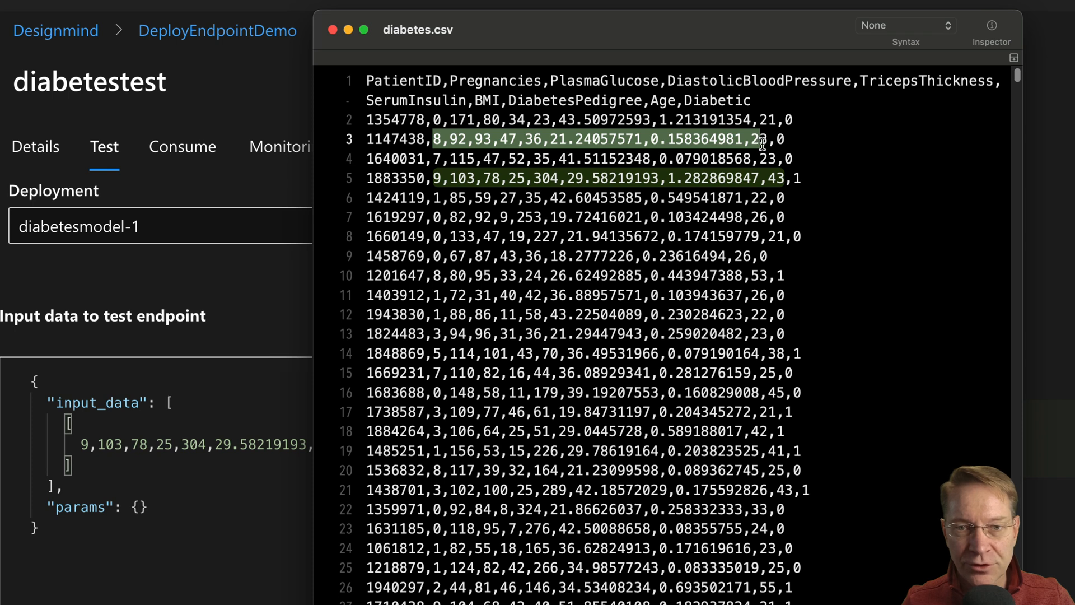
pyautogui.press('super+c')
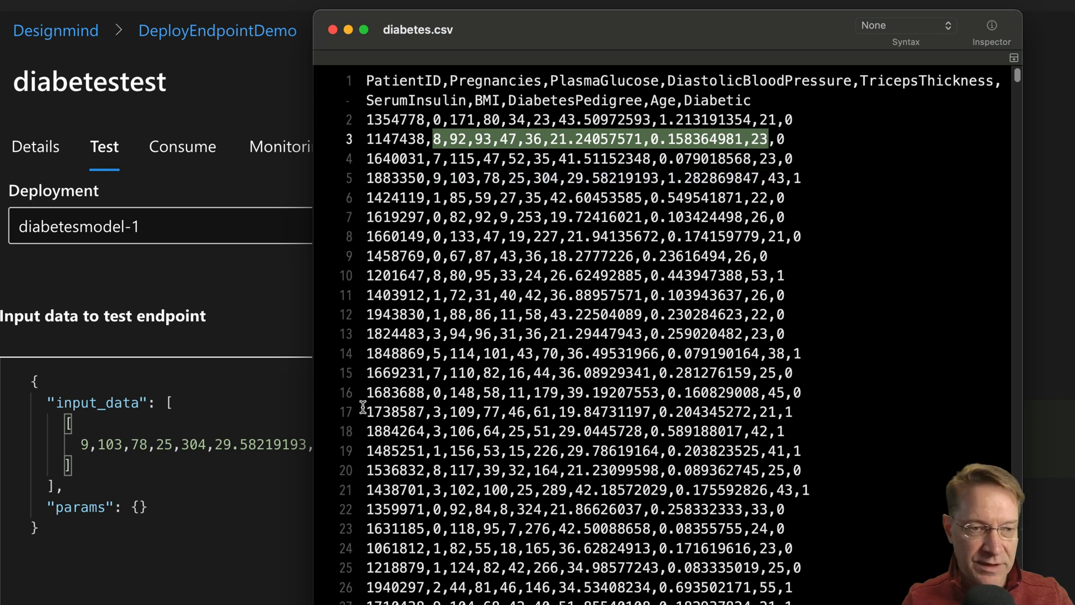
pyautogui.press('super+Tab')
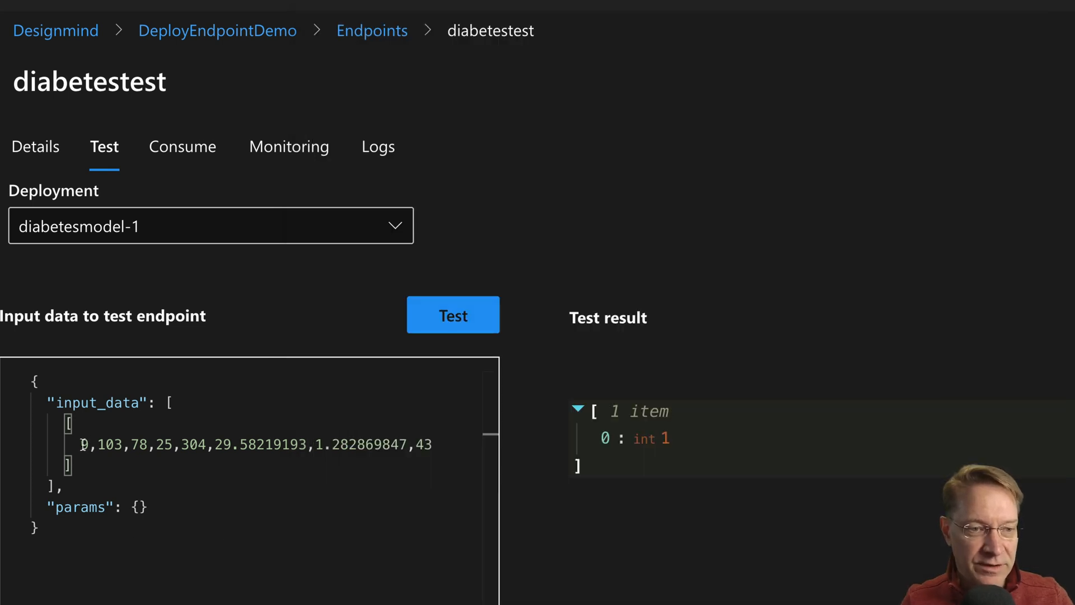
pyautogui.moveTo(81, 444); pyautogui.dragTo(432, 444)
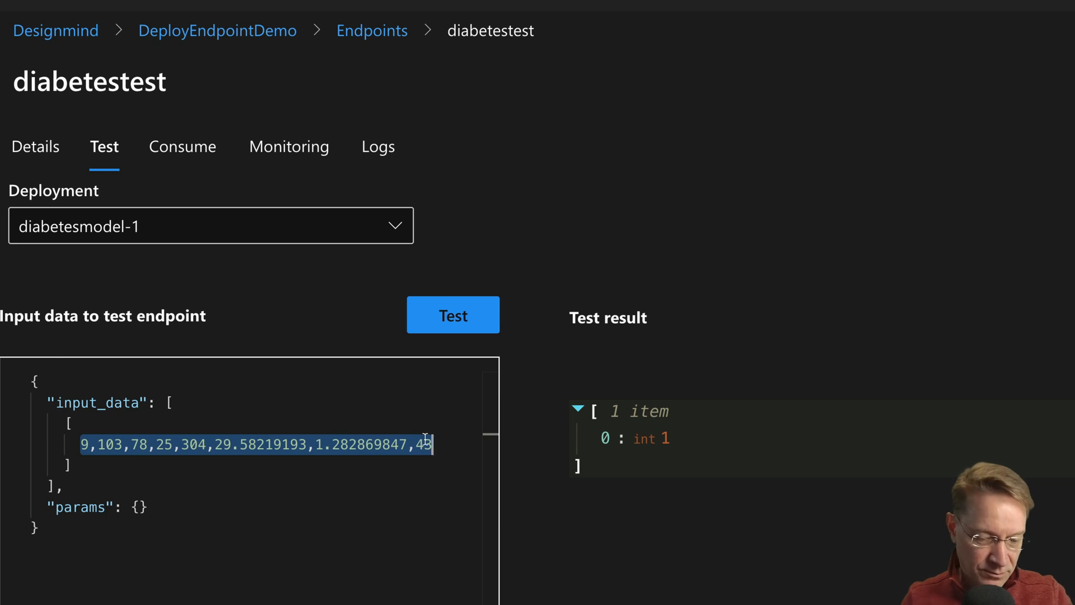
pyautogui.hotkey('ctrl', 'v')
pyautogui.click(456, 319)
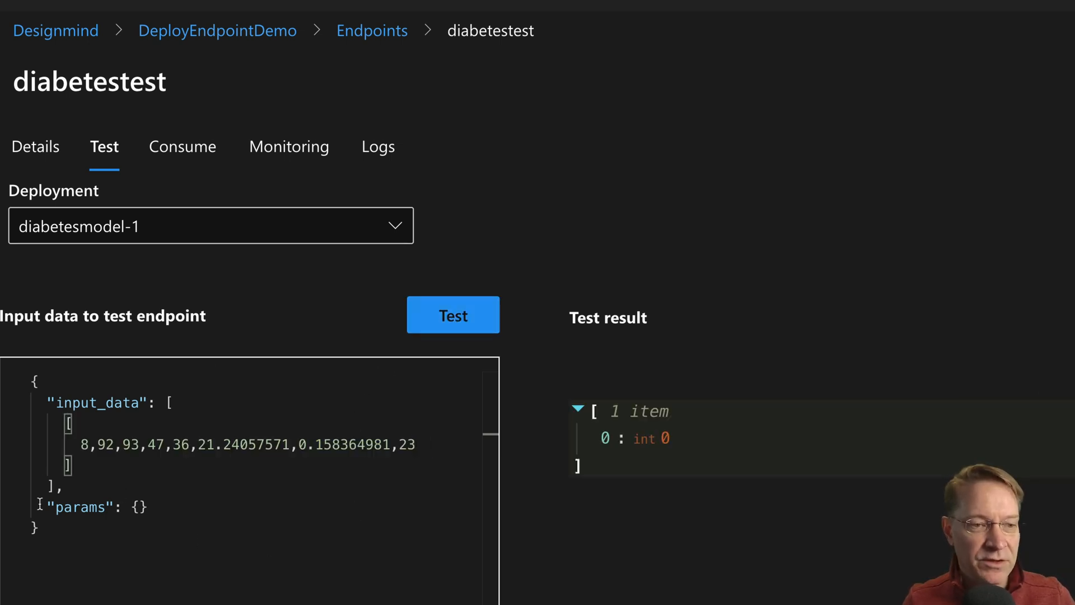
pyautogui.moveTo(41, 530); pyautogui.dragTo(32, 380)
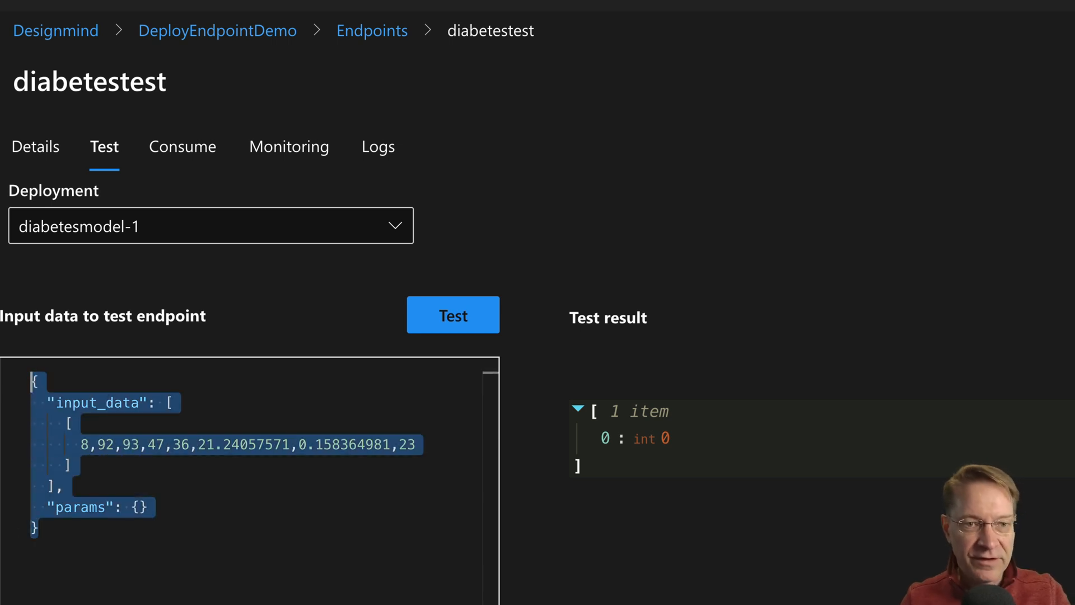
# - Paste the JSON request body into a new CotEditor document and save it
pyautogui.press('super+Tab')
pyautogui.press('super+n')
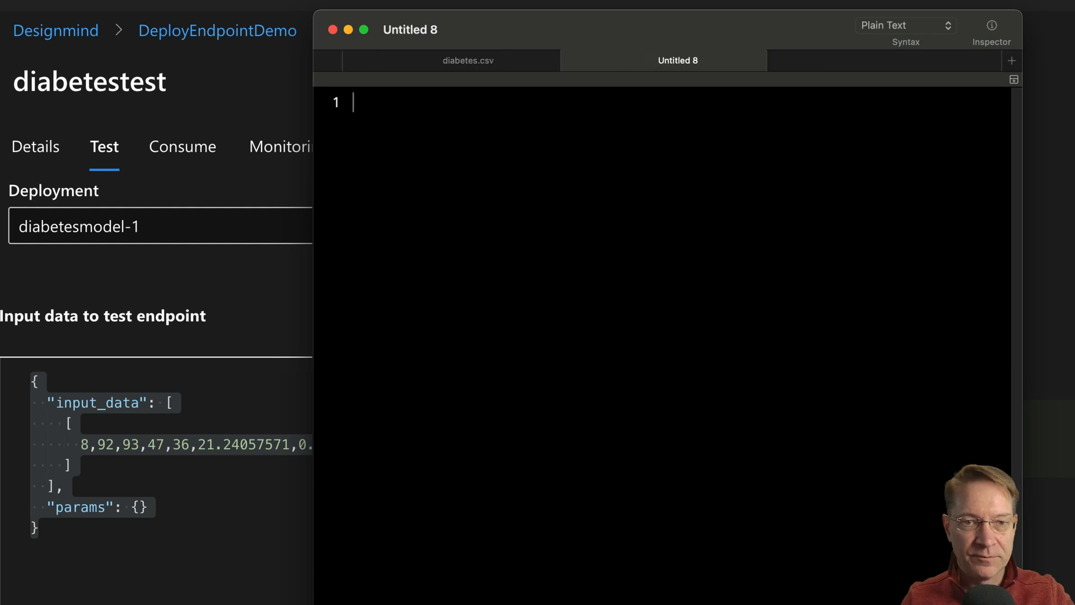
pyautogui.press('super+v')
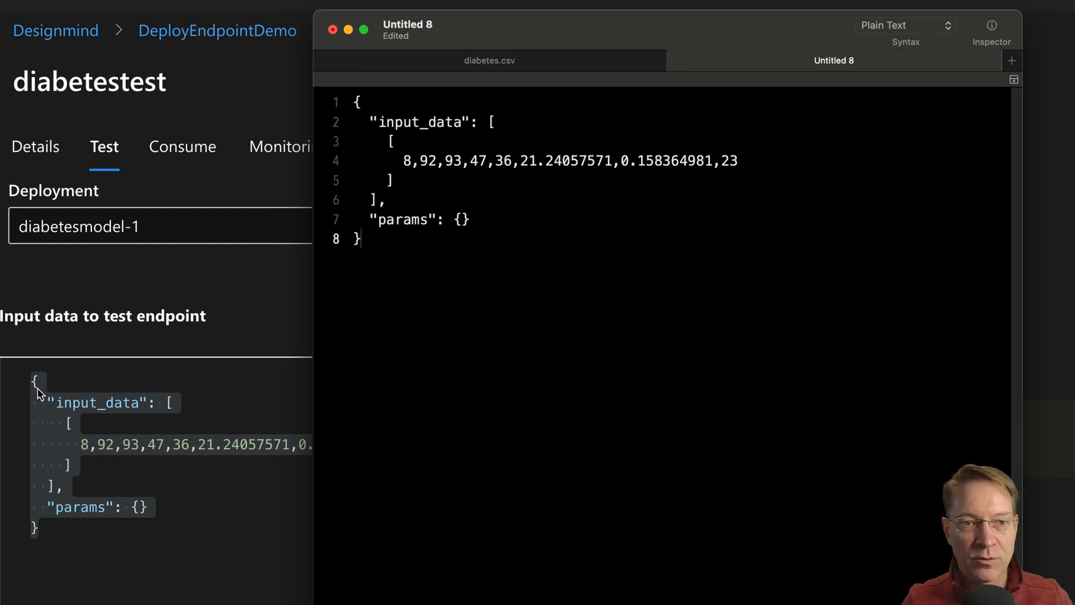
pyautogui.press('super+s')
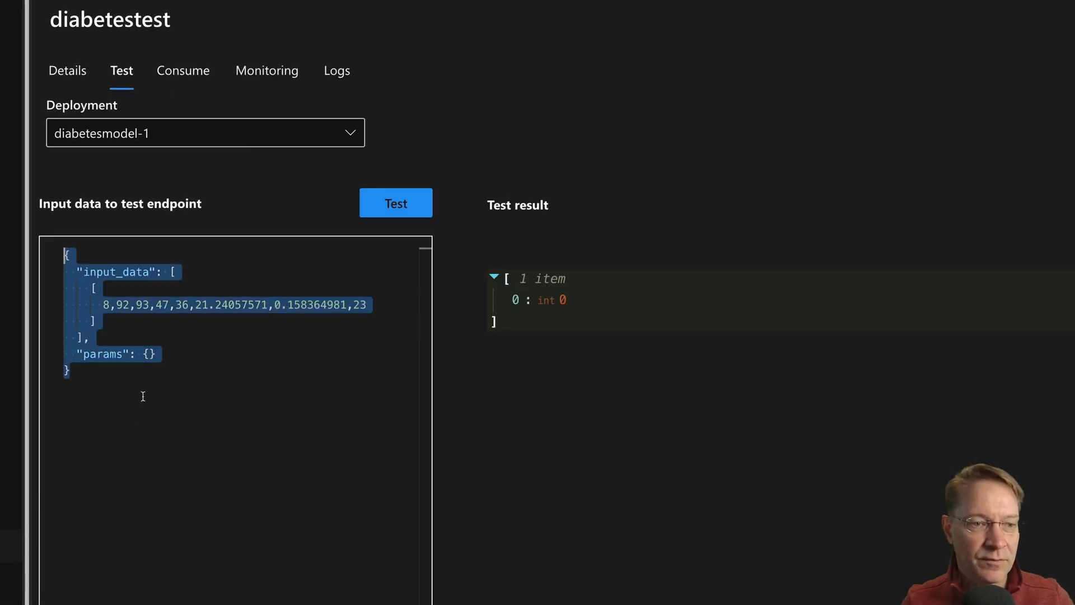
pyautogui.click(241, 261)
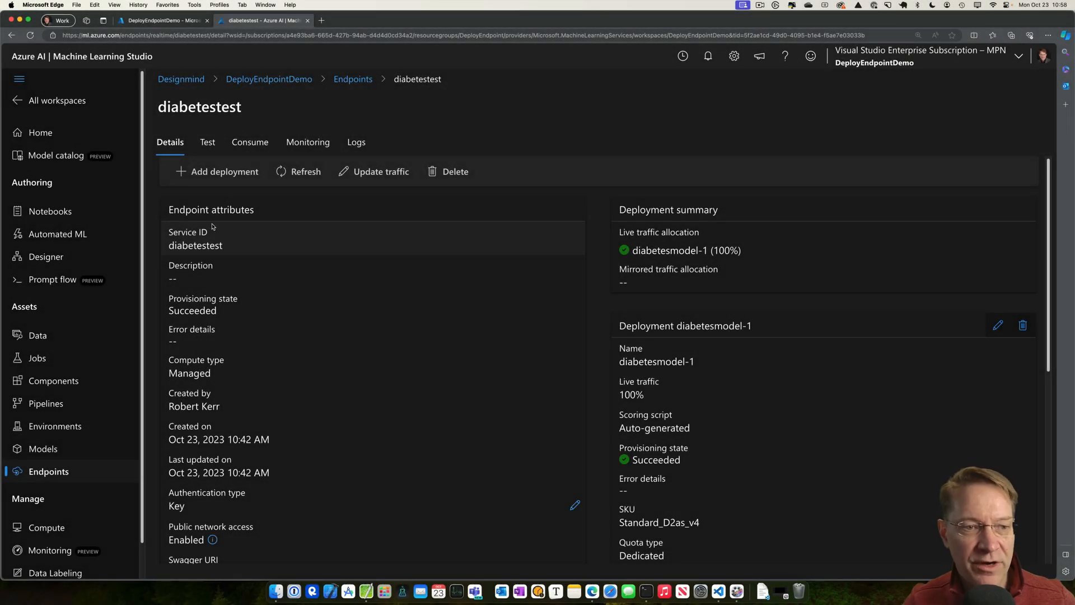
pyautogui.scroll(-10, 782, 334)
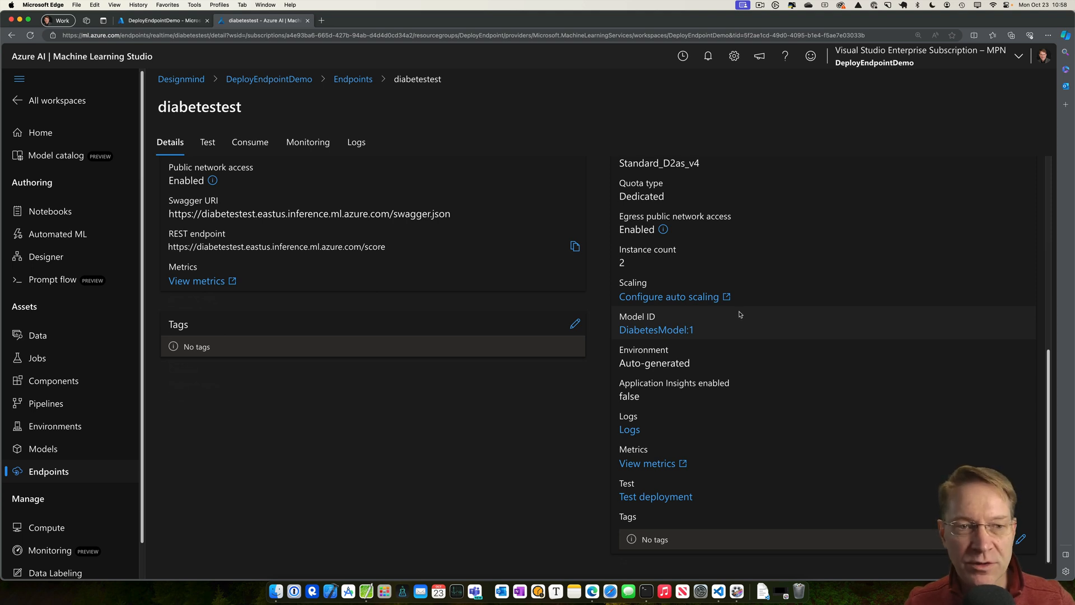
pyautogui.scroll(3, 740, 314)
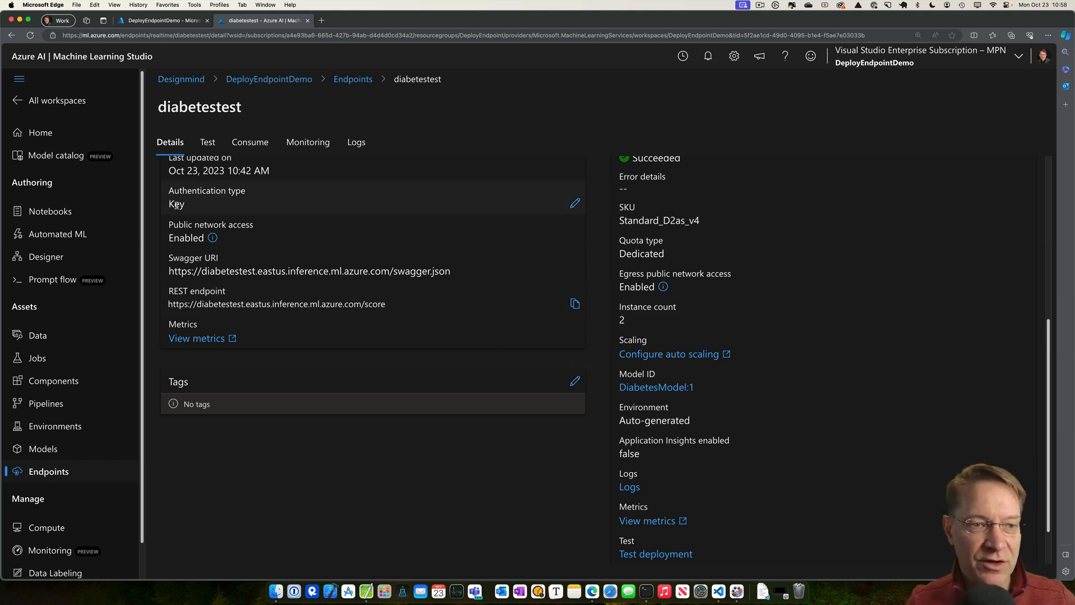
pyautogui.click(575, 203)
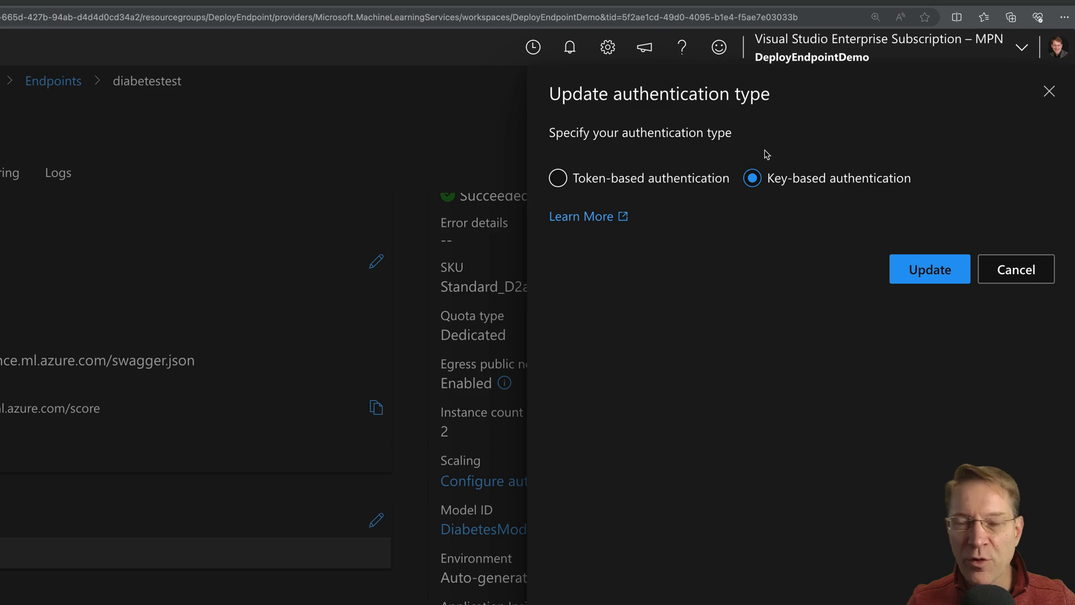
pyautogui.click(1048, 94)
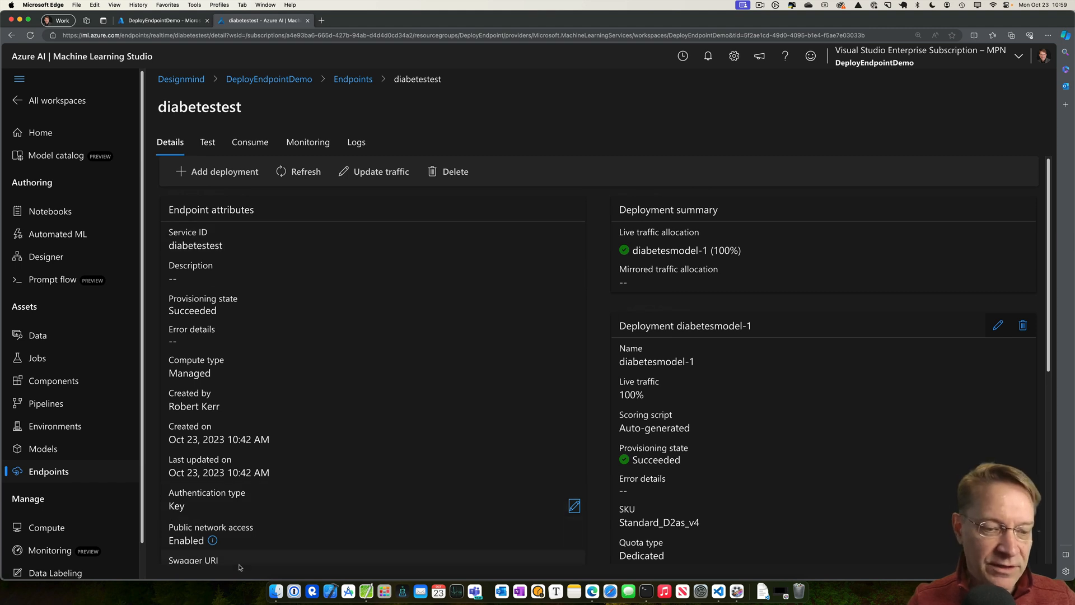
# - Run az ml online-endpoint get-credentials in Terminal and select the returned diabetestest primary key
pyautogui.click(641, 590)
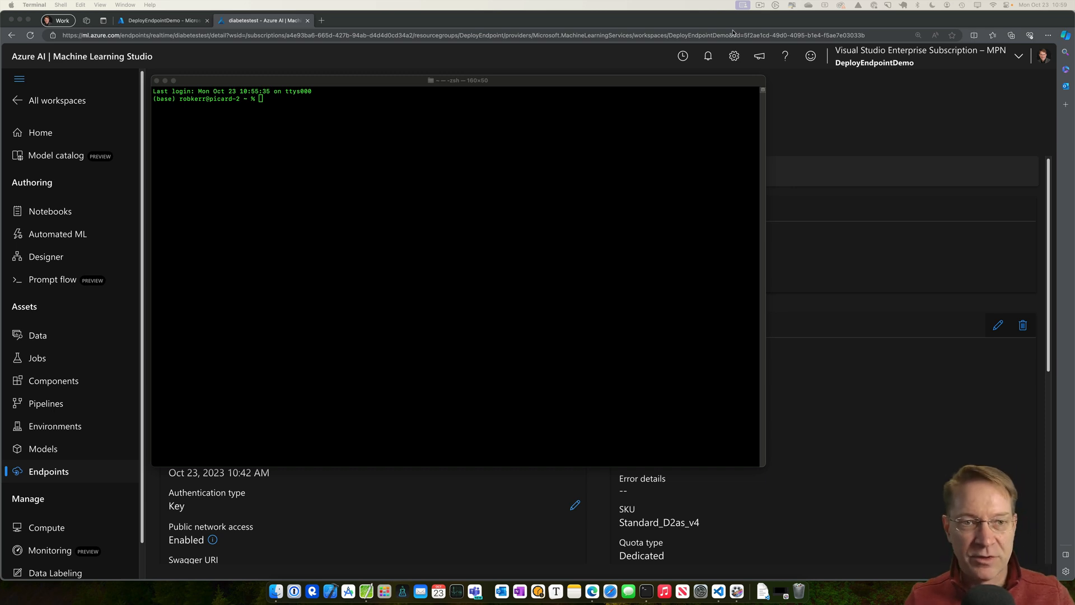
pyautogui.click(174, 207)
pyautogui.press('super+v')
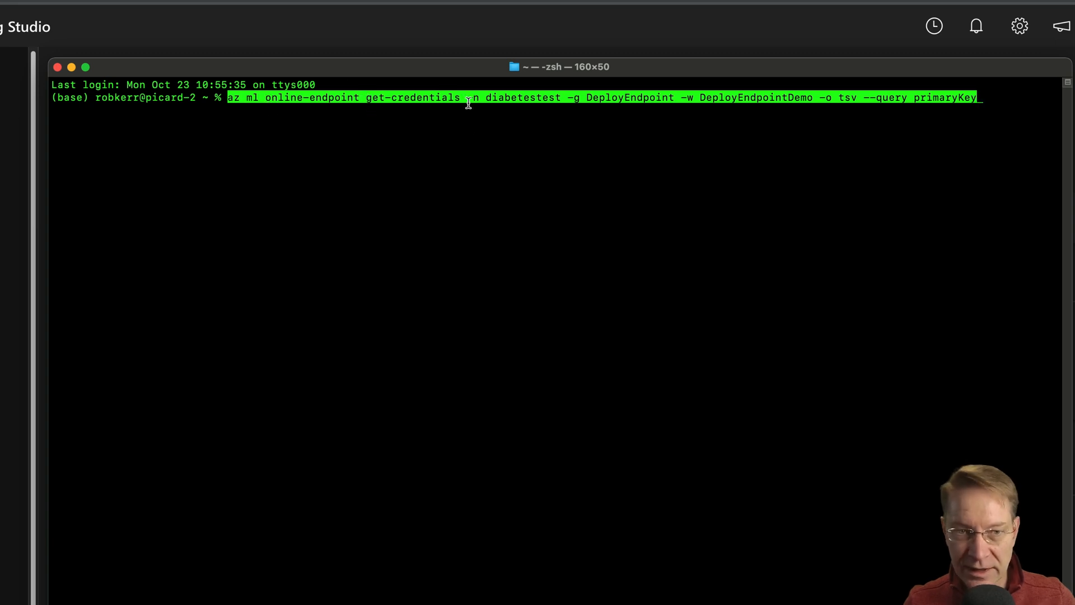
pyautogui.moveTo(443, 74); pyautogui.dragTo(286, 145)
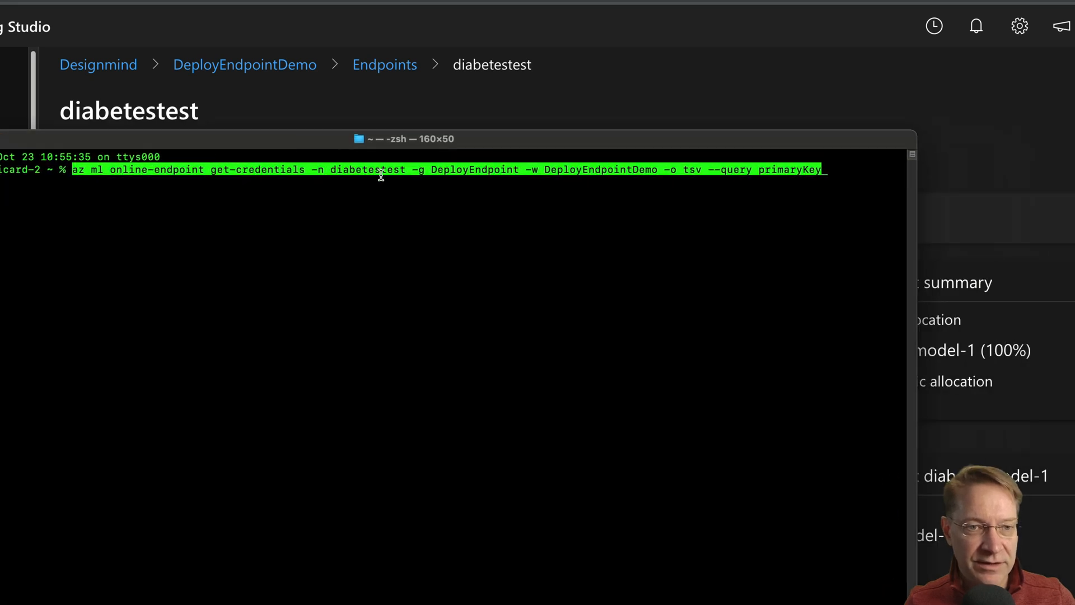
pyautogui.moveTo(332, 140); pyautogui.dragTo(426, 201)
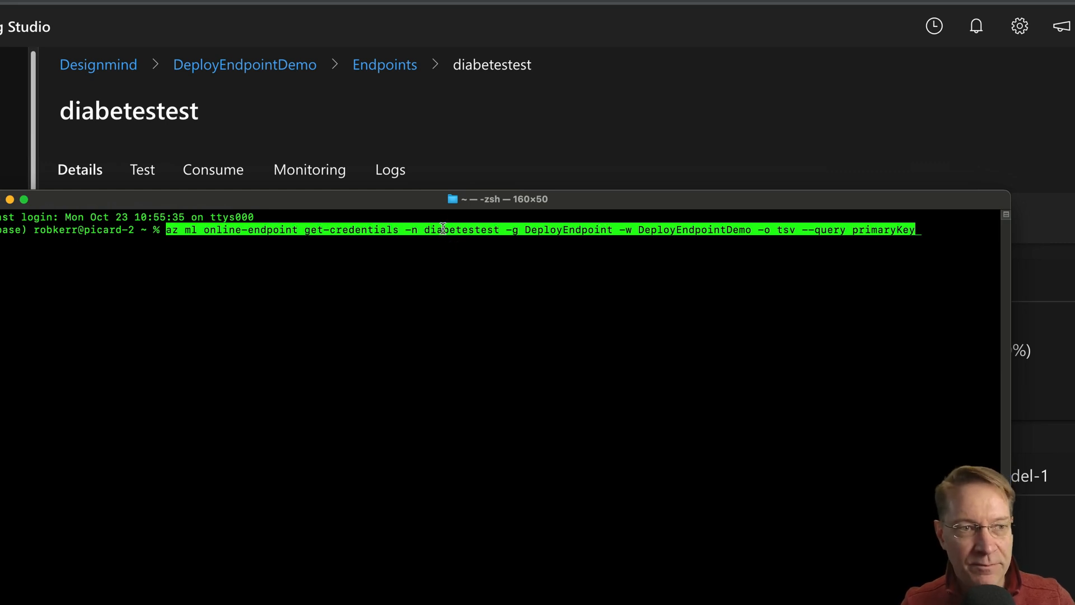
pyautogui.moveTo(429, 201); pyautogui.dragTo(429, 195)
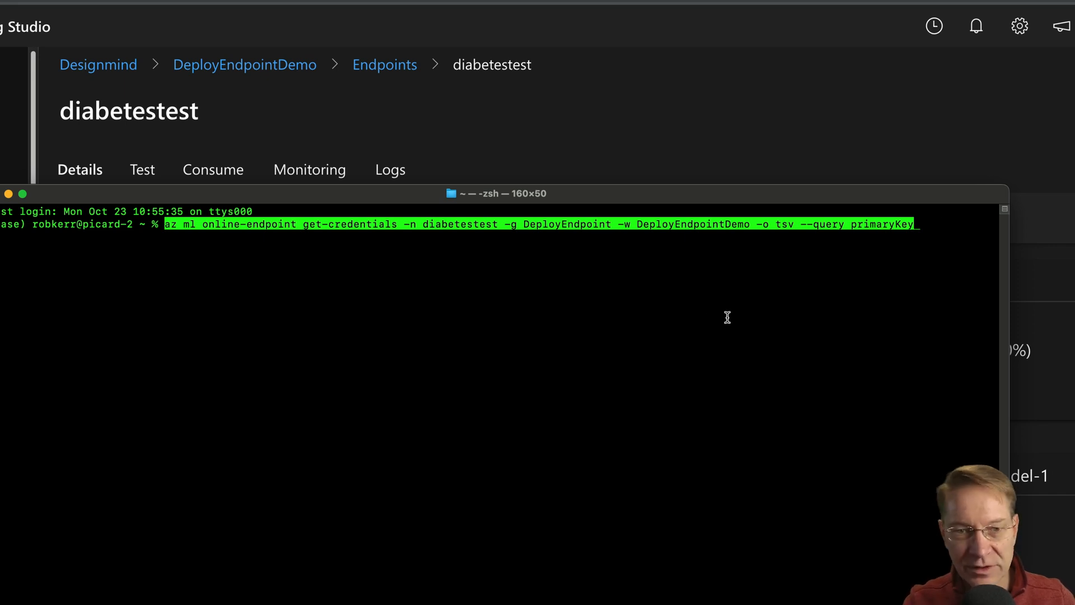
pyautogui.press('Return')
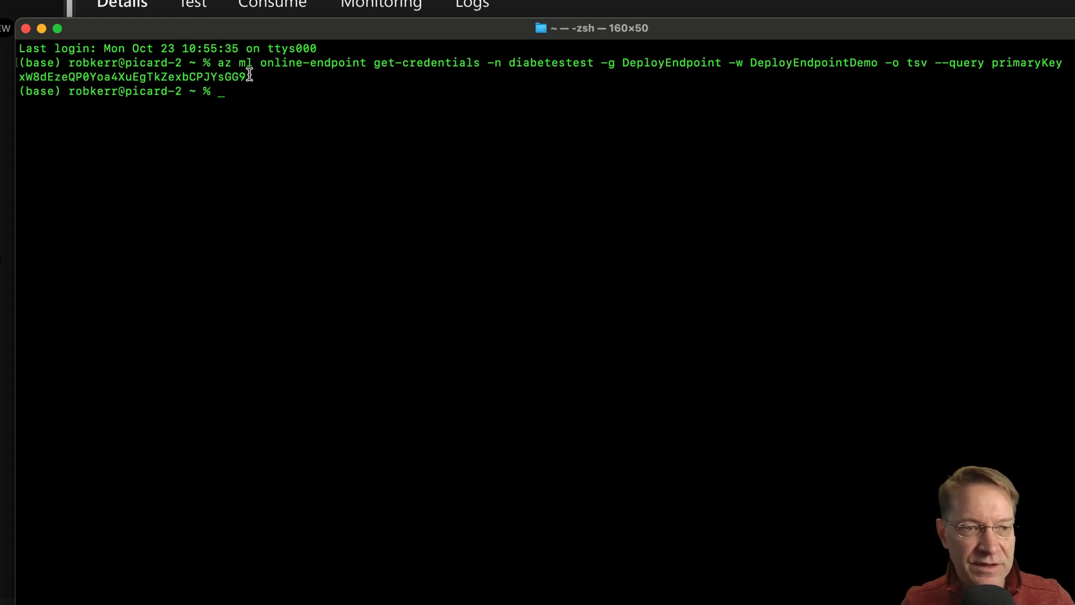
pyautogui.moveTo(248, 76); pyautogui.dragTo(20, 79)
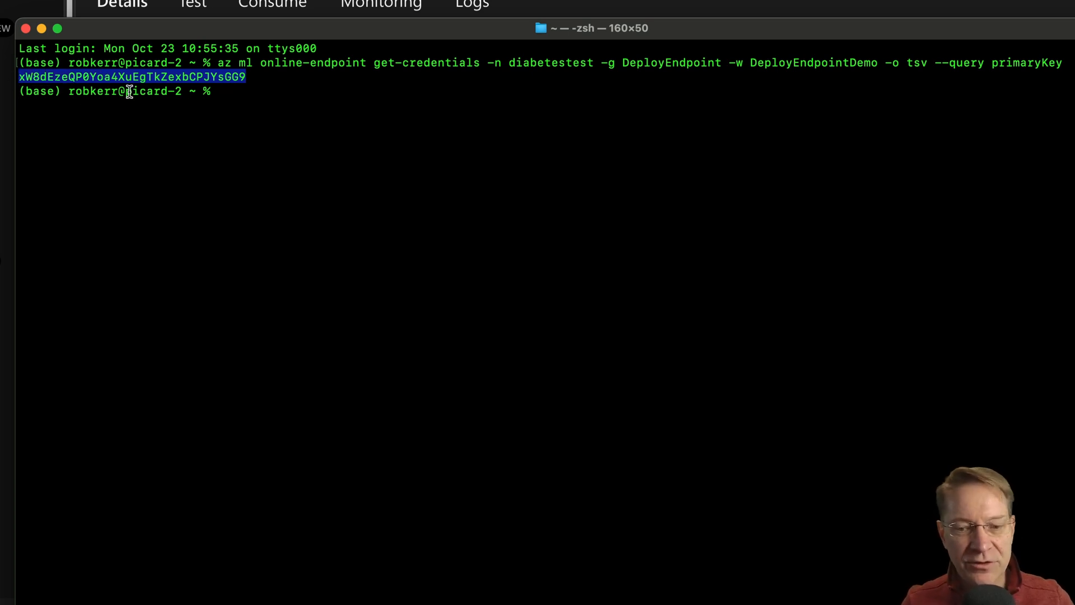
# - Paste the primary key on new lines below the JSON in the CotEditor note
pyautogui.press('super+Tab')
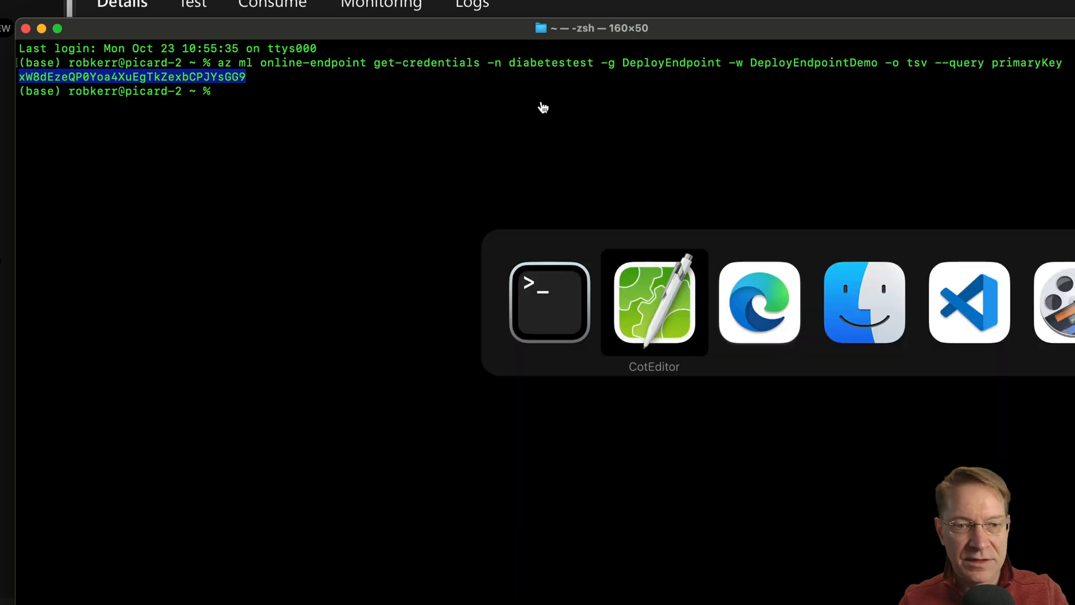
pyautogui.press('super+Tab')
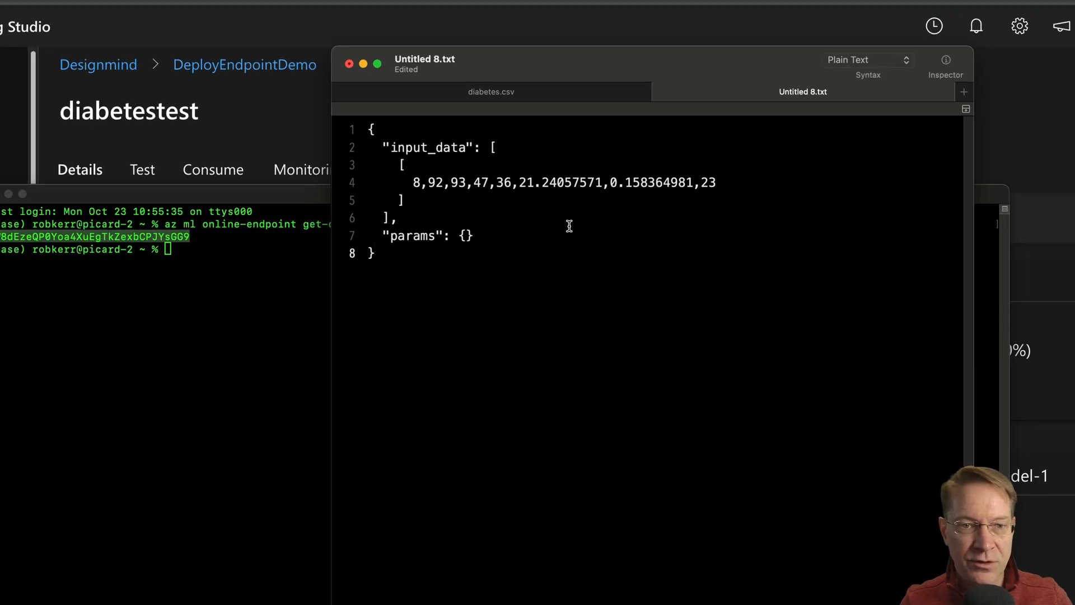
pyautogui.press('Return')
pyautogui.press('Return')
pyautogui.press('Return')
pyautogui.press('super+v')
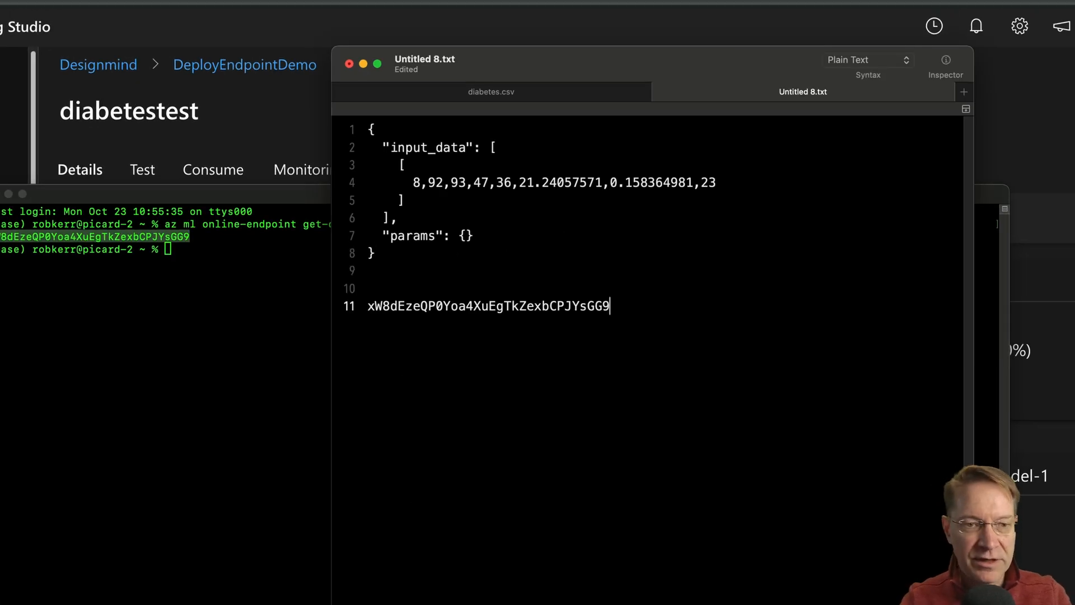
pyautogui.press('Return')
pyautogui.press('super+Tab')
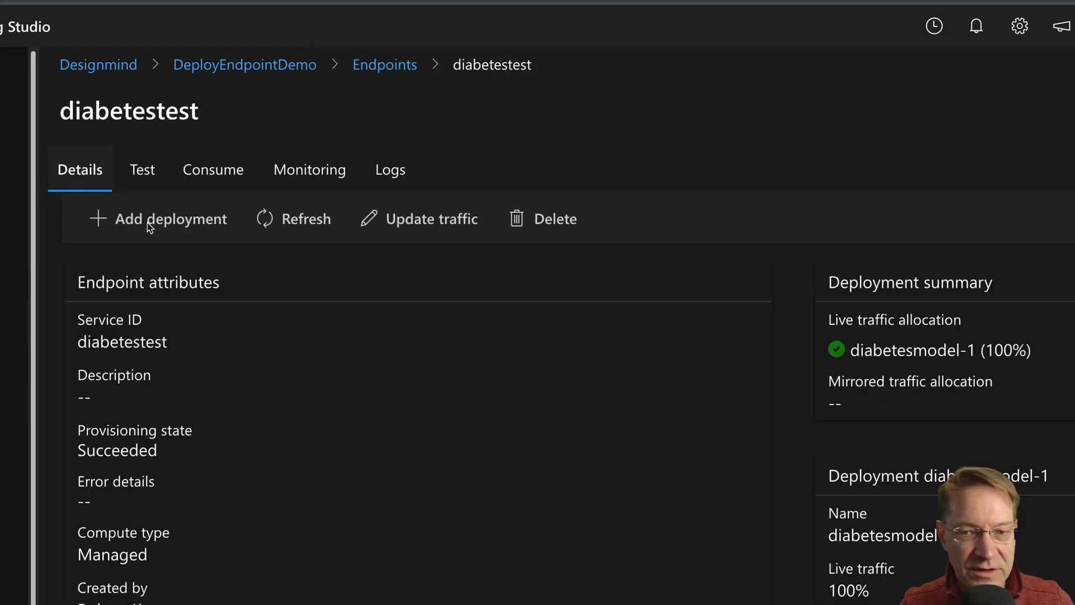
pyautogui.scroll(-5, 510, 418)
pyautogui.scroll(-3, 789, 505)
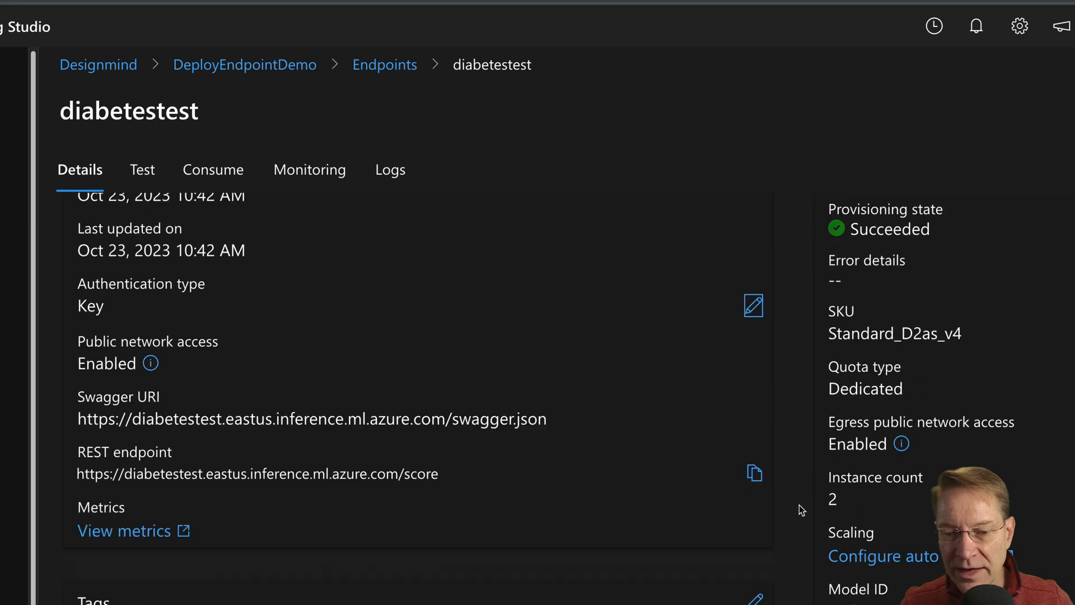
pyautogui.scroll(-3, 798, 505)
pyautogui.scroll(-2, 799, 505)
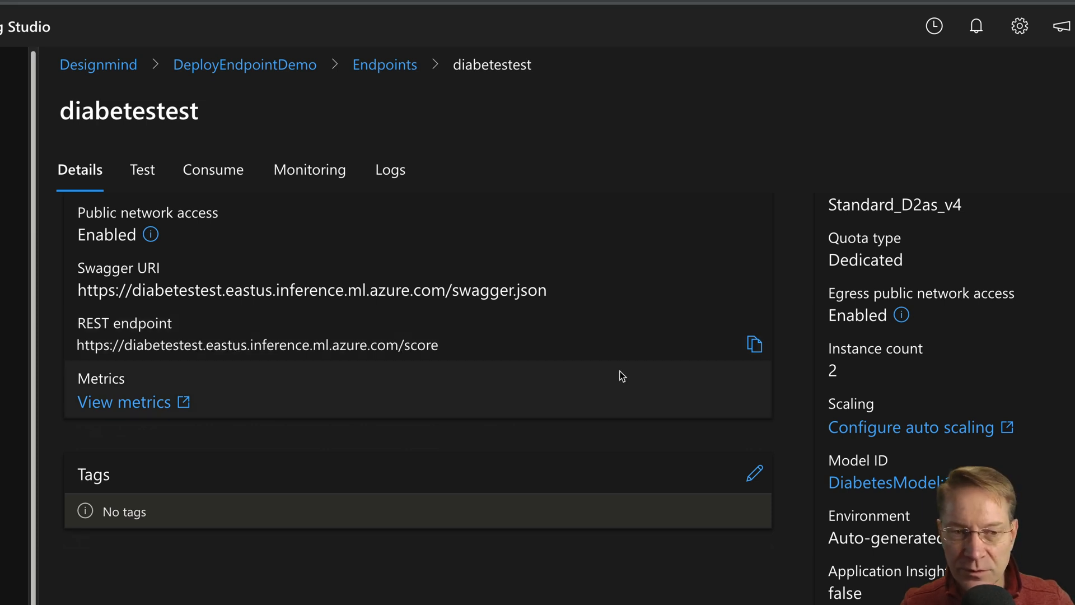
# - Copy the diabetestest REST scoring URL and paste it into the note under the key
pyautogui.click(754, 346)
pyautogui.press('super+Tab')
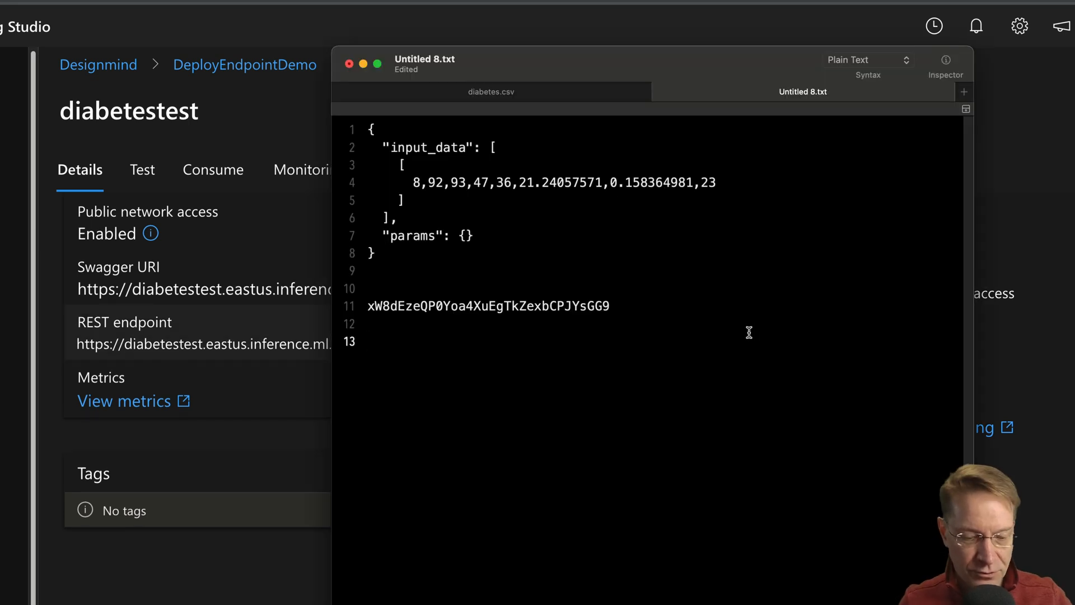
pyautogui.press('super+v')
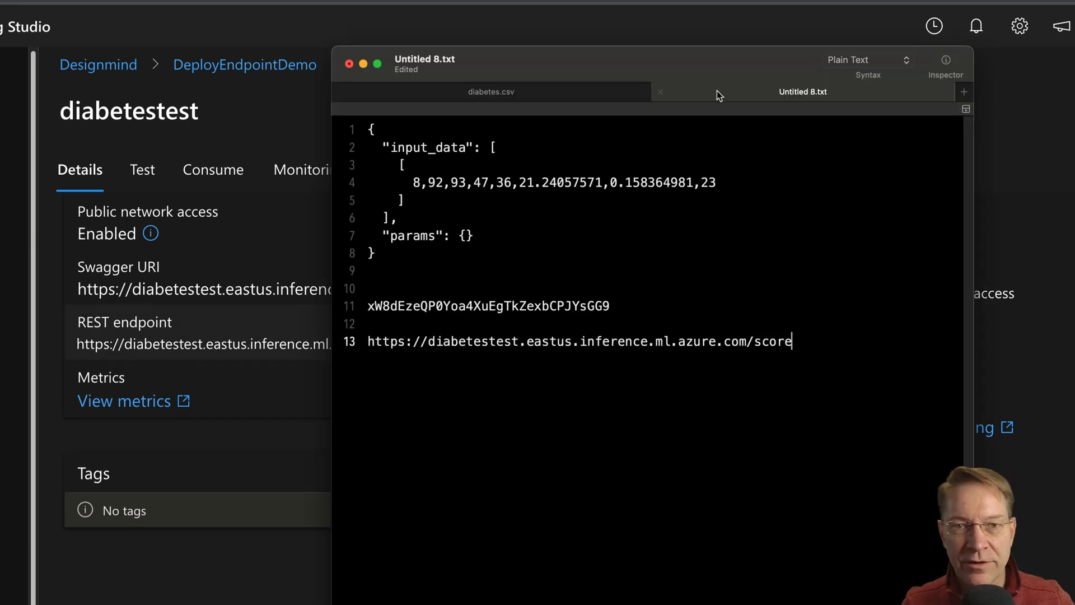
pyautogui.moveTo(696, 61); pyautogui.dragTo(1074, 55)
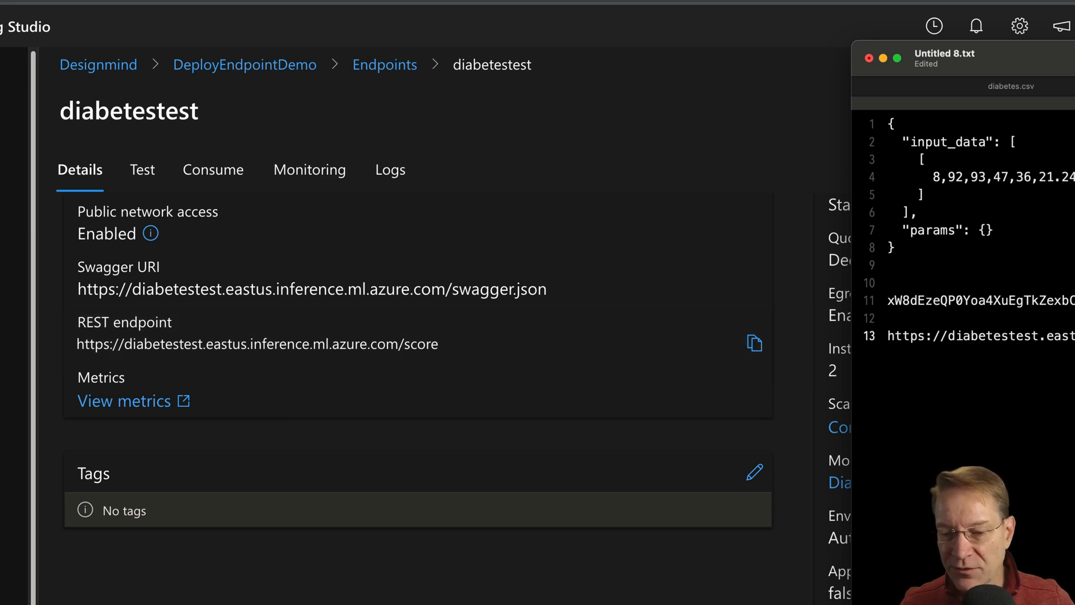
pyautogui.press('super+Tab')
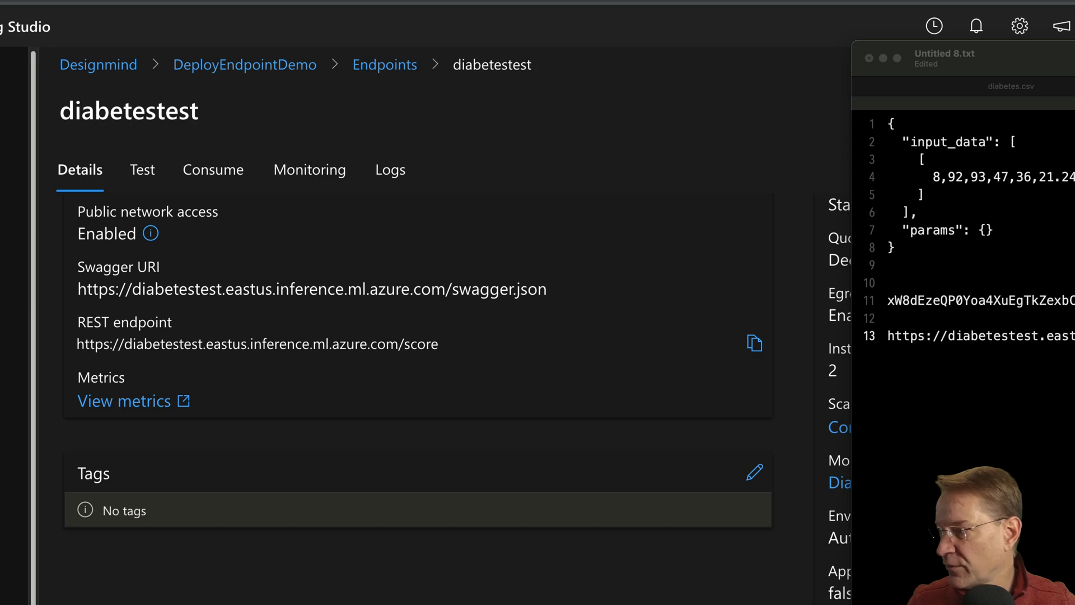
# - Send RapidAPI Client's sample request in VS Code to check the client works
pyautogui.press('super+Tab')
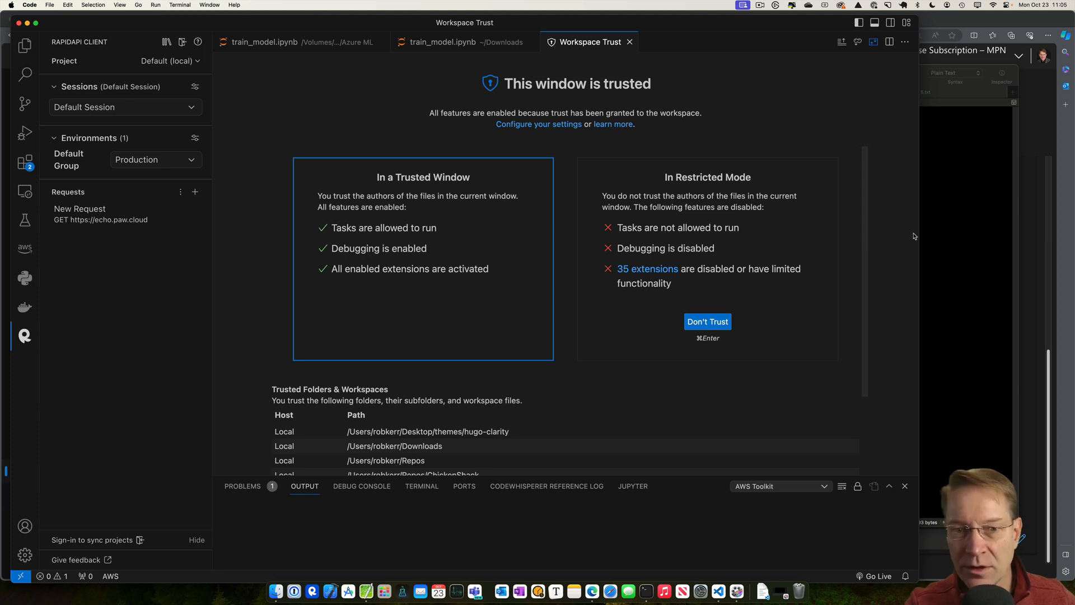
pyautogui.click(96, 219)
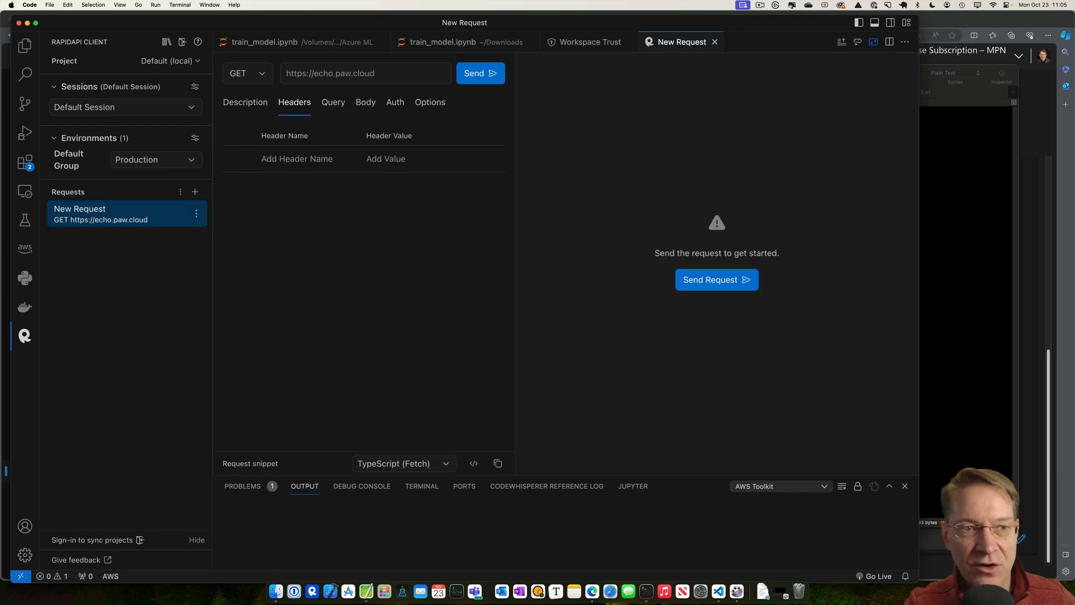
pyautogui.click(474, 73)
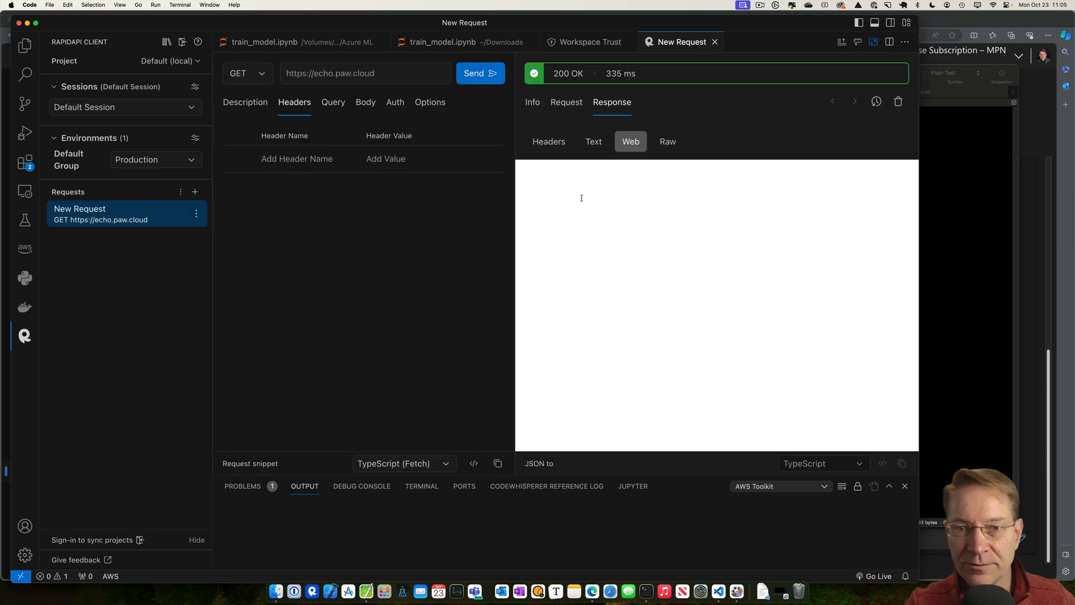
pyautogui.scroll(-5, 587, 253)
pyautogui.scroll(5, 587, 252)
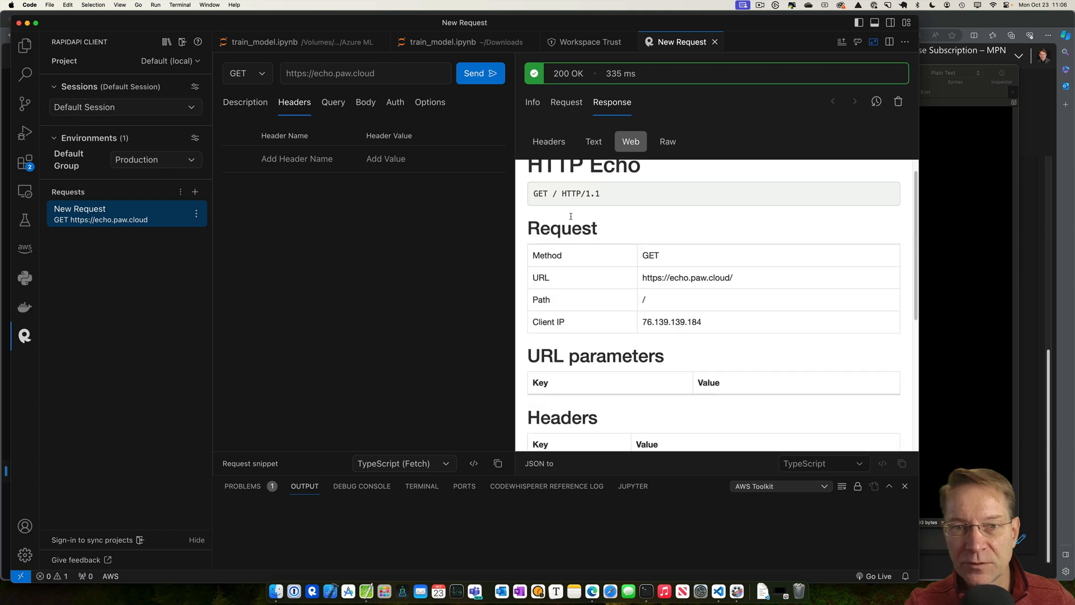
# - Create a second request, rename it, and set its method to POST
pyautogui.click(195, 192)
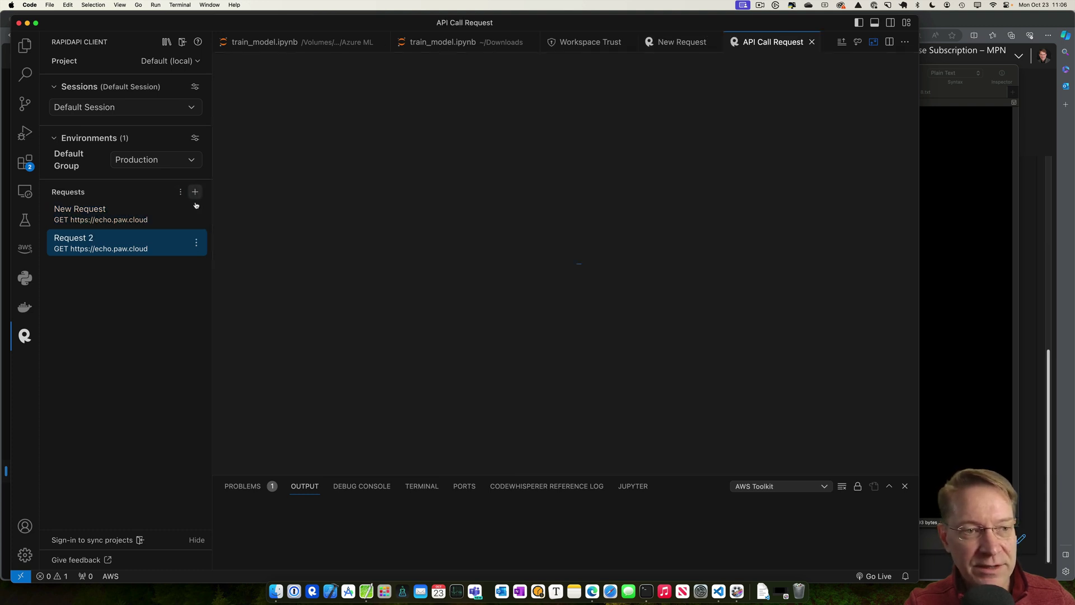
pyautogui.doubleClick(73, 238)
pyautogui.write('Test AzureML Endpoint')
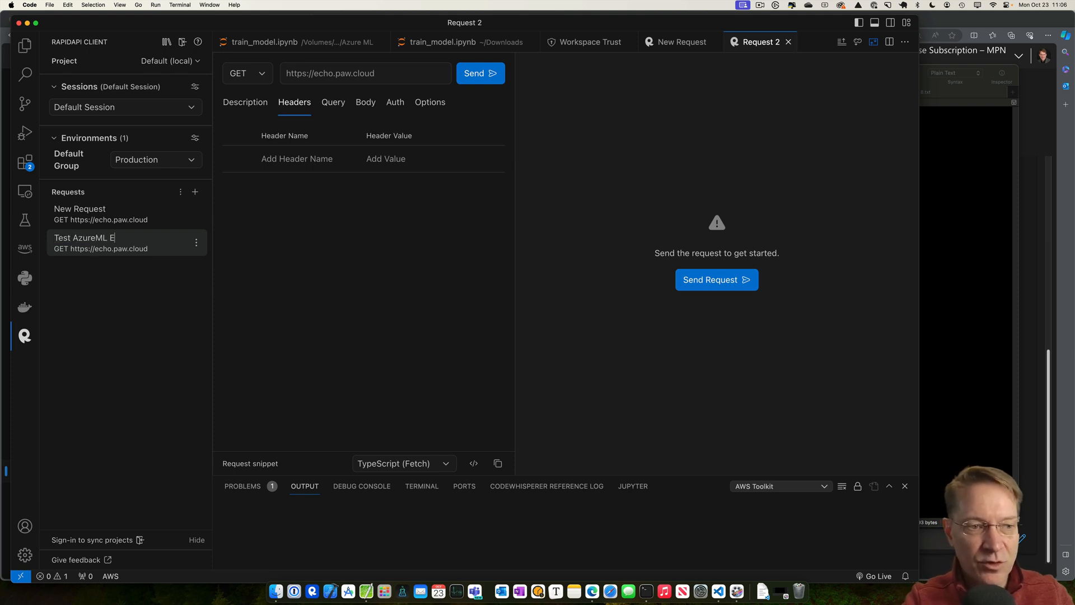
pyautogui.press('Return')
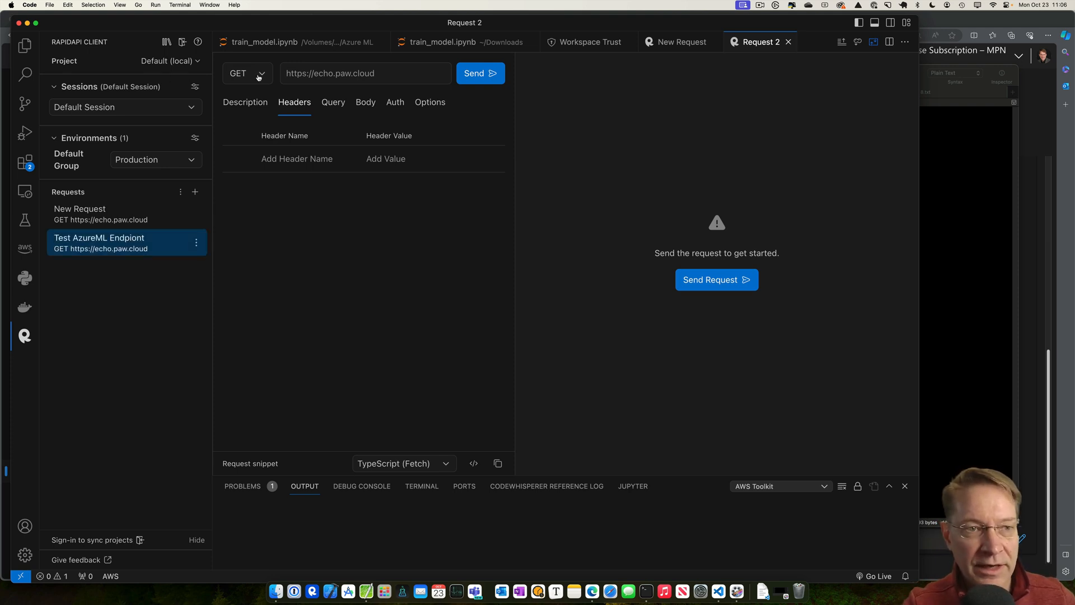
pyautogui.click(260, 73)
pyautogui.click(118, 152)
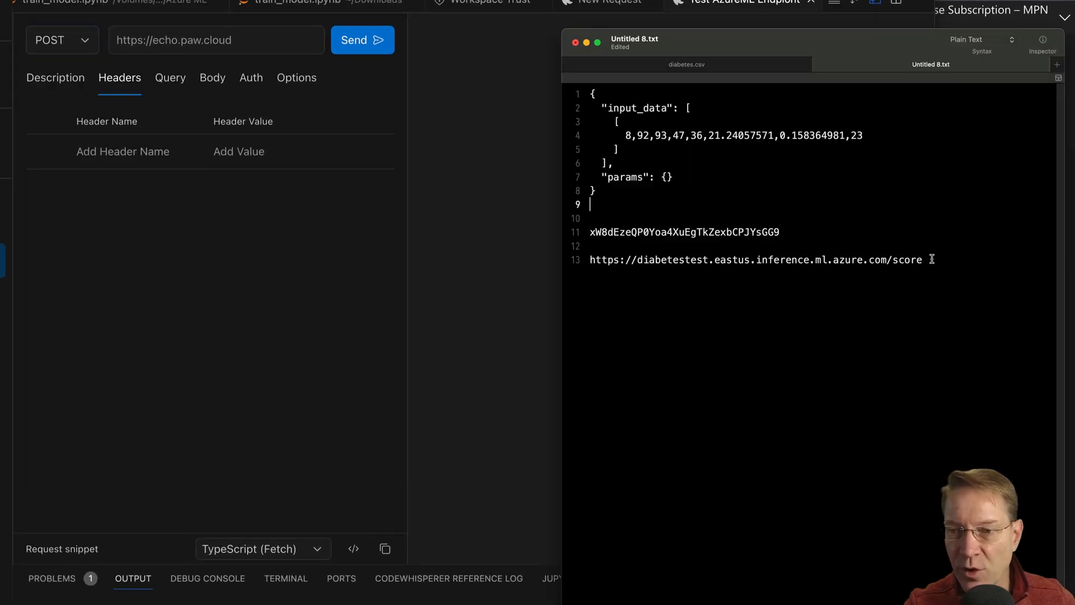
# - Replace the request address with the diabetestest scoring URL, then copy the endpoint key from the note
pyautogui.tripleClick(603, 263)
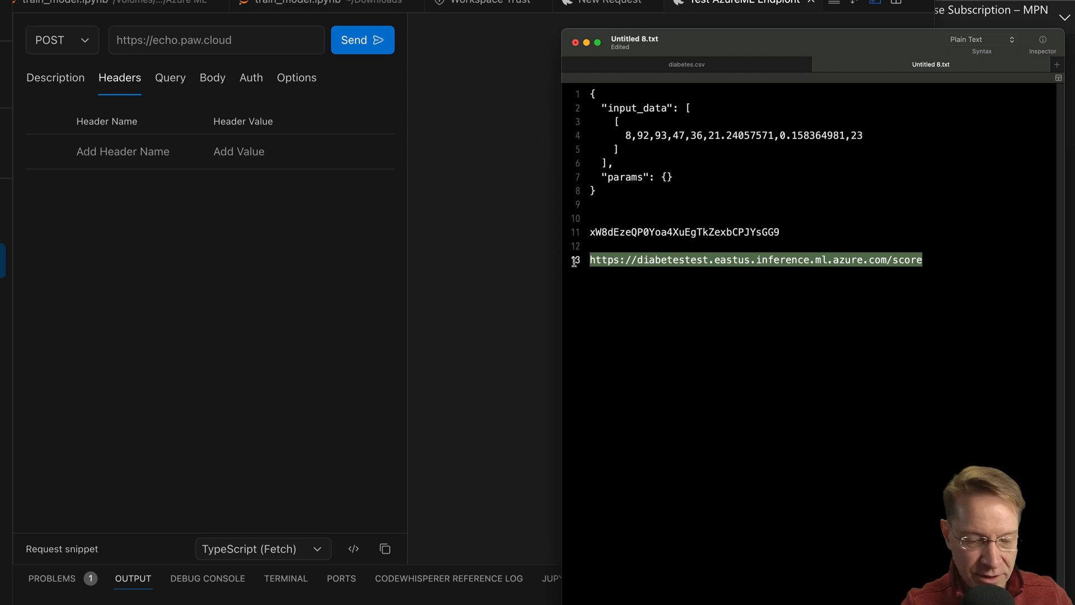
pyautogui.click(150, 35)
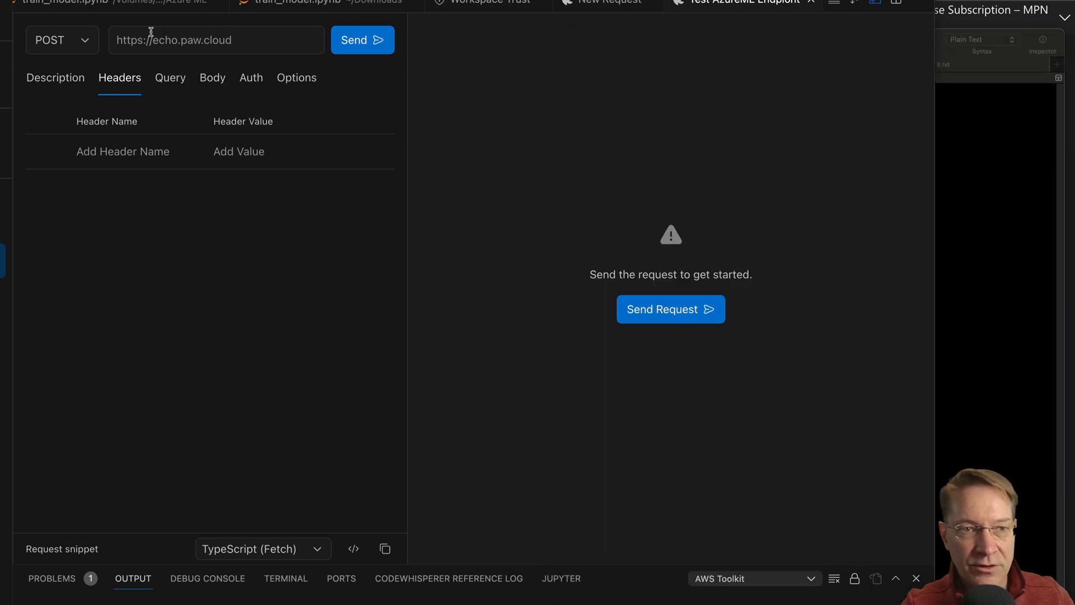
pyautogui.tripleClick(159, 38)
pyautogui.press('BackSpace')
pyautogui.hotkey('ctrl', 'v')
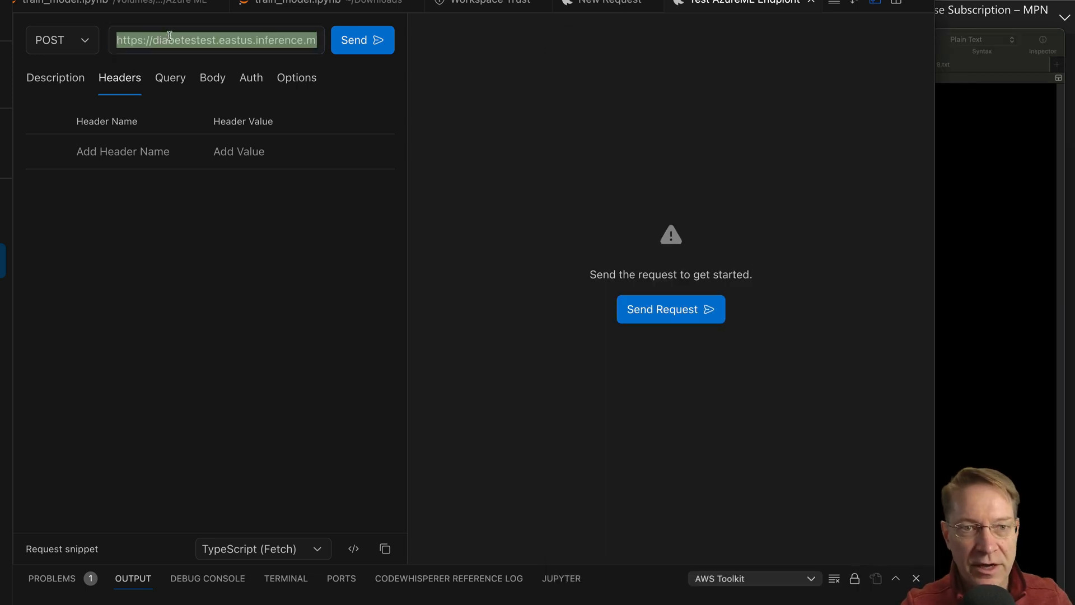
pyautogui.click(1016, 288)
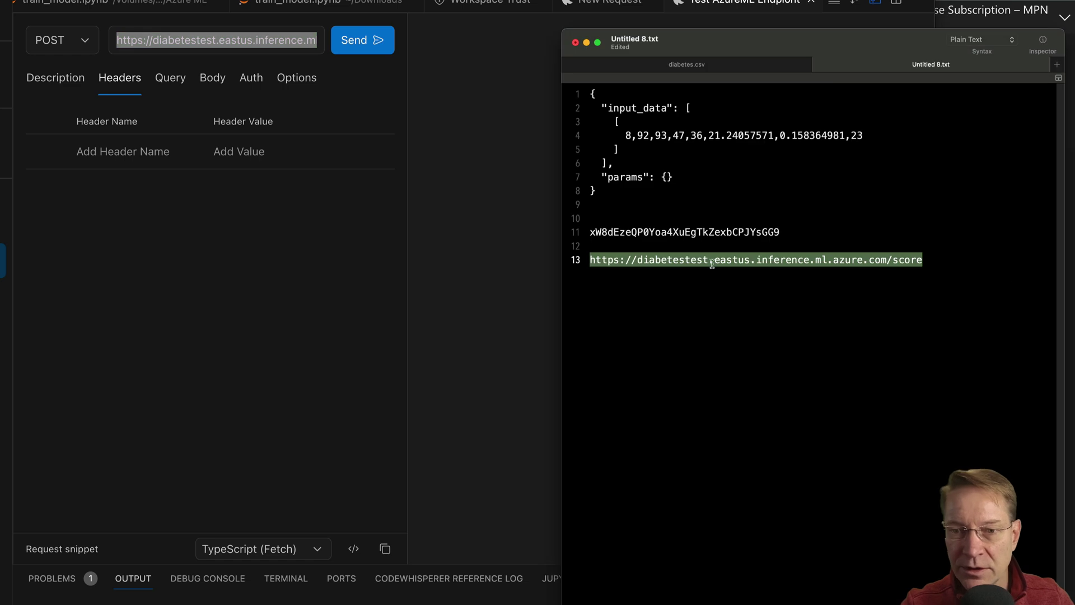
pyautogui.tripleClick(672, 232)
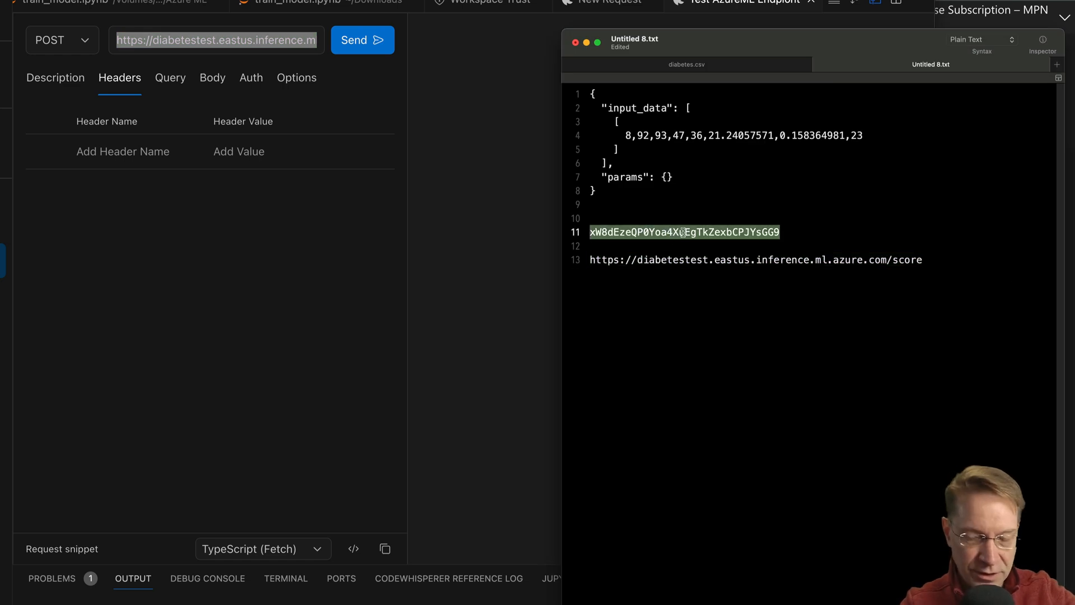
pyautogui.press('super+c')
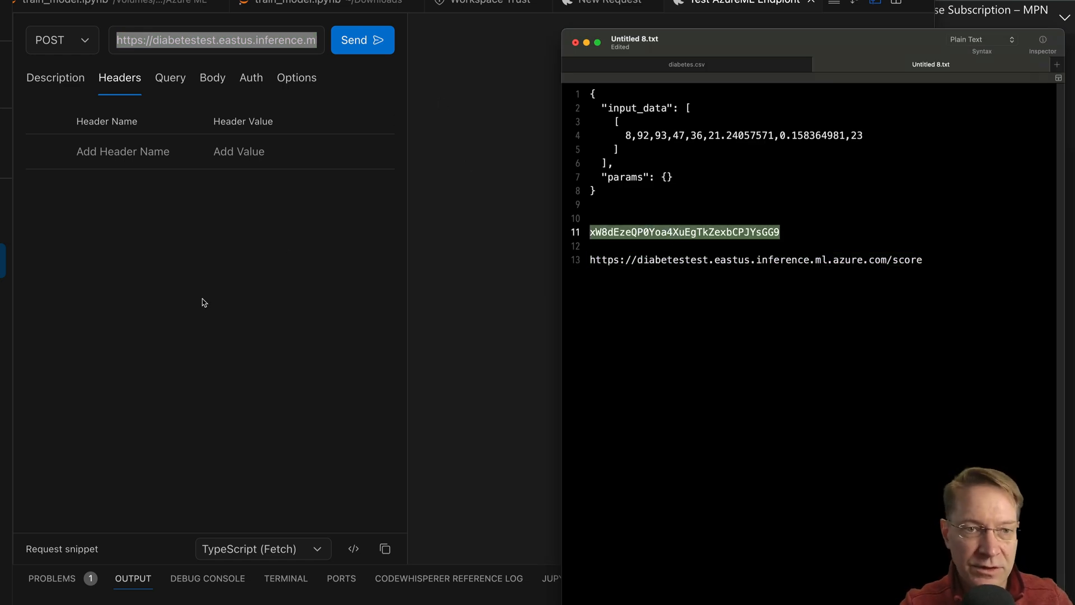
# - Authorize the request with the endpoint key as a Bearer token
pyautogui.click(188, 203)
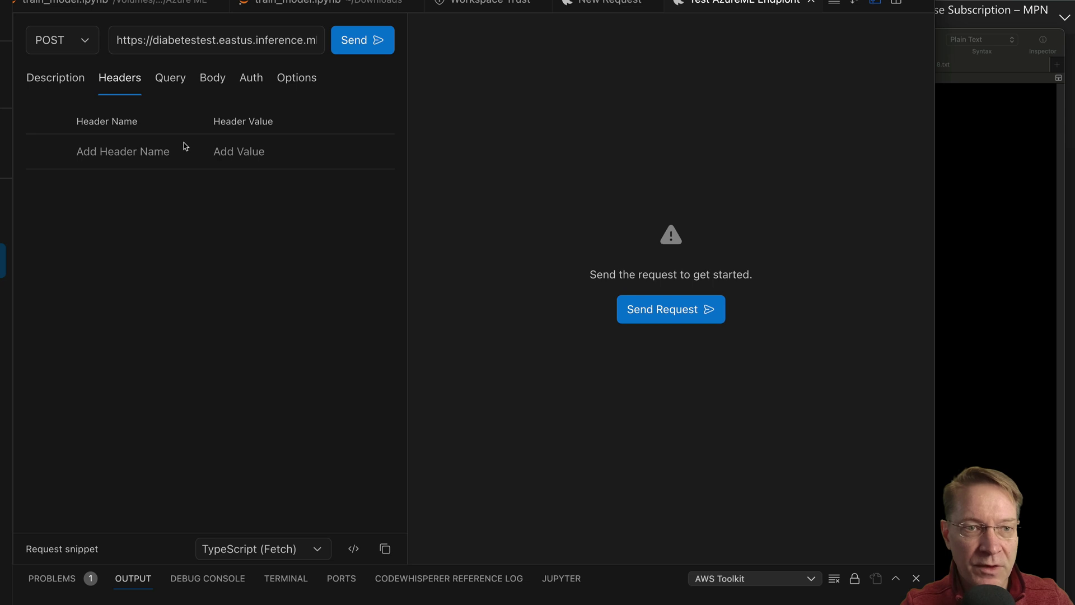
pyautogui.click(252, 78)
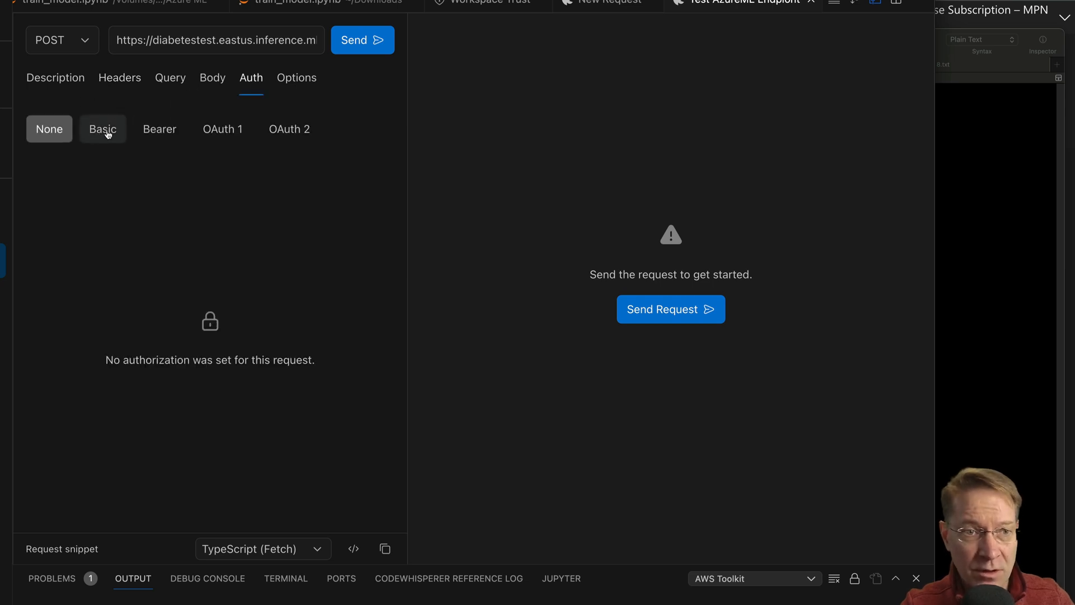
pyautogui.click(159, 128)
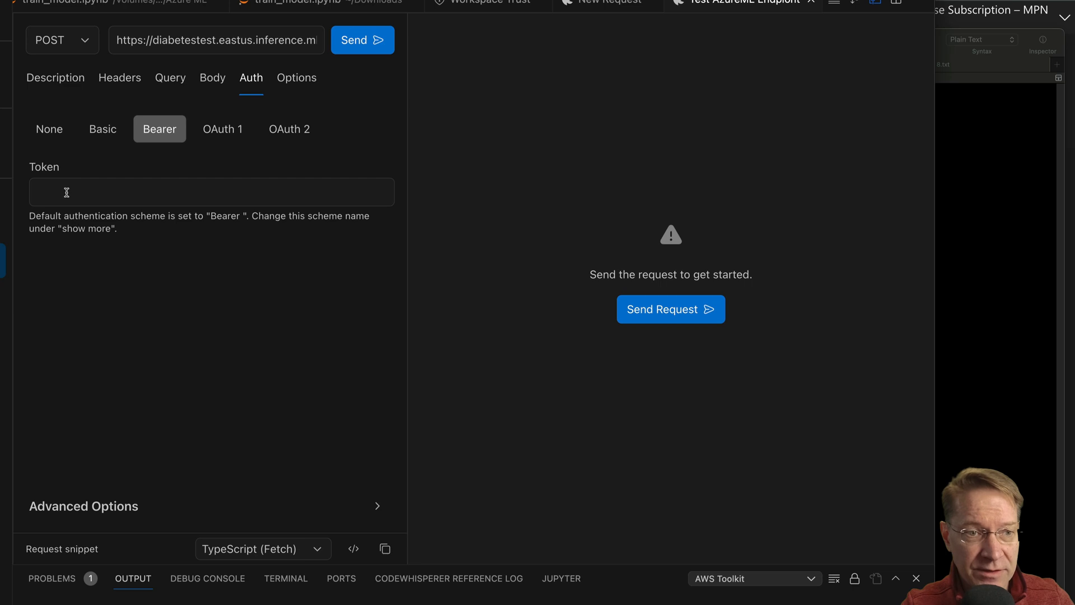
pyautogui.click(84, 194)
pyautogui.press('super+v')
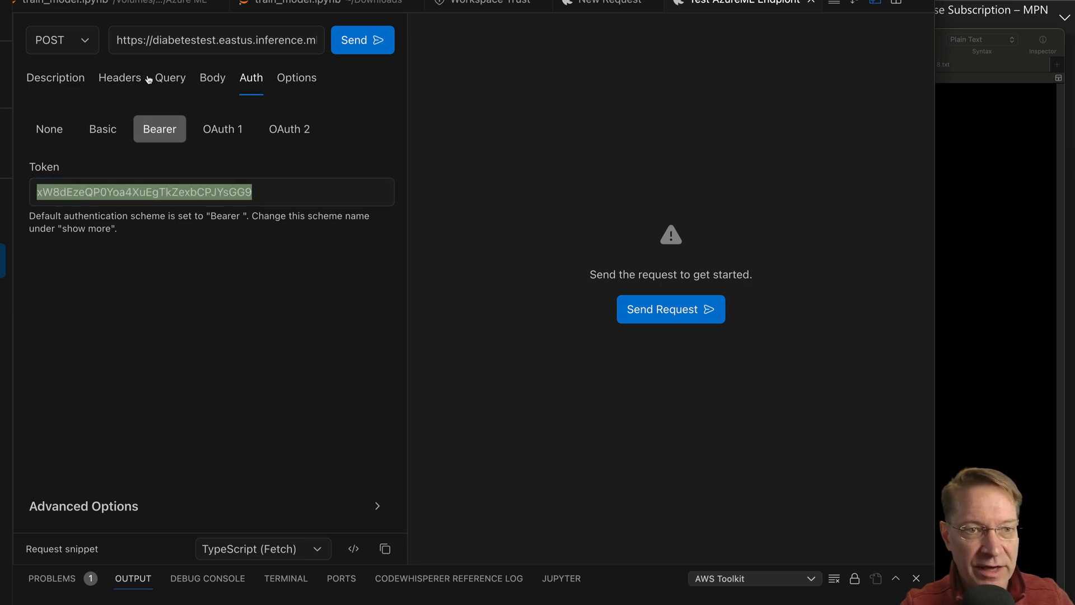
# - Add a Content-Type header with value application/json
pyautogui.click(119, 77)
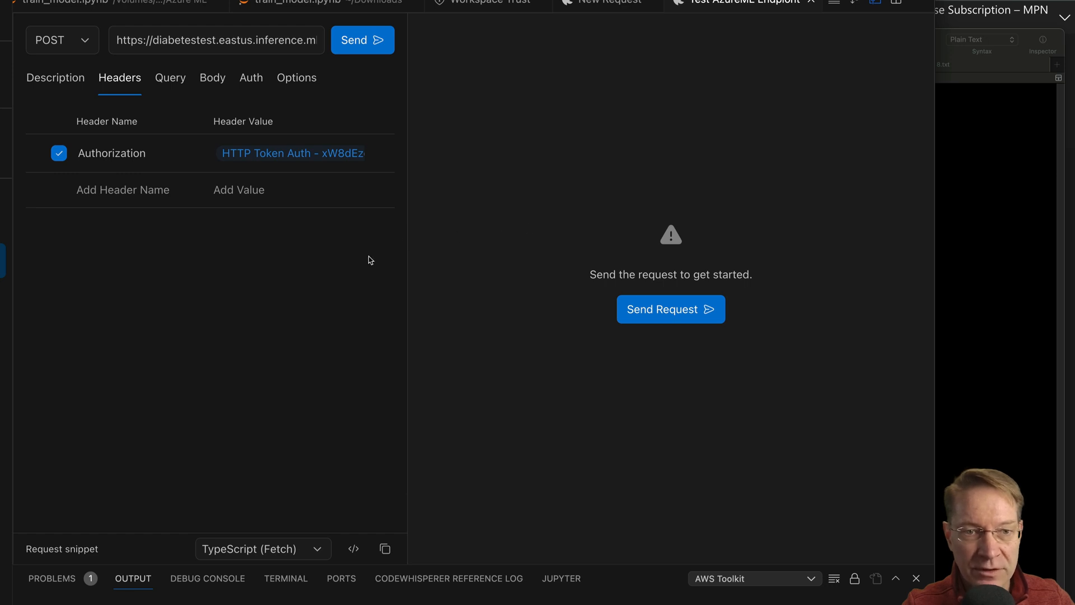
pyautogui.click(121, 189)
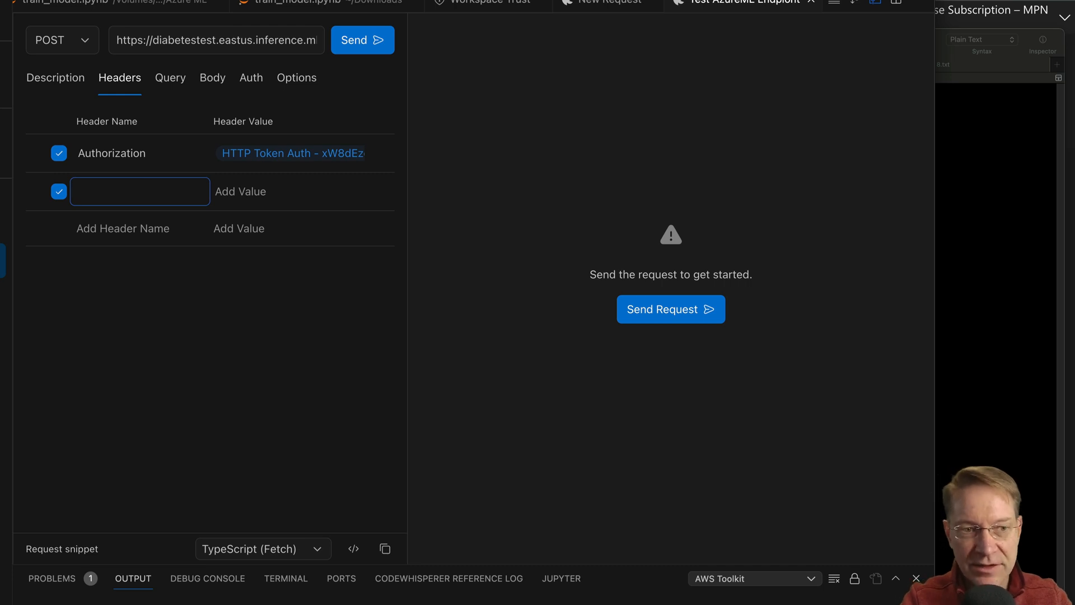
pyautogui.write('COnt')
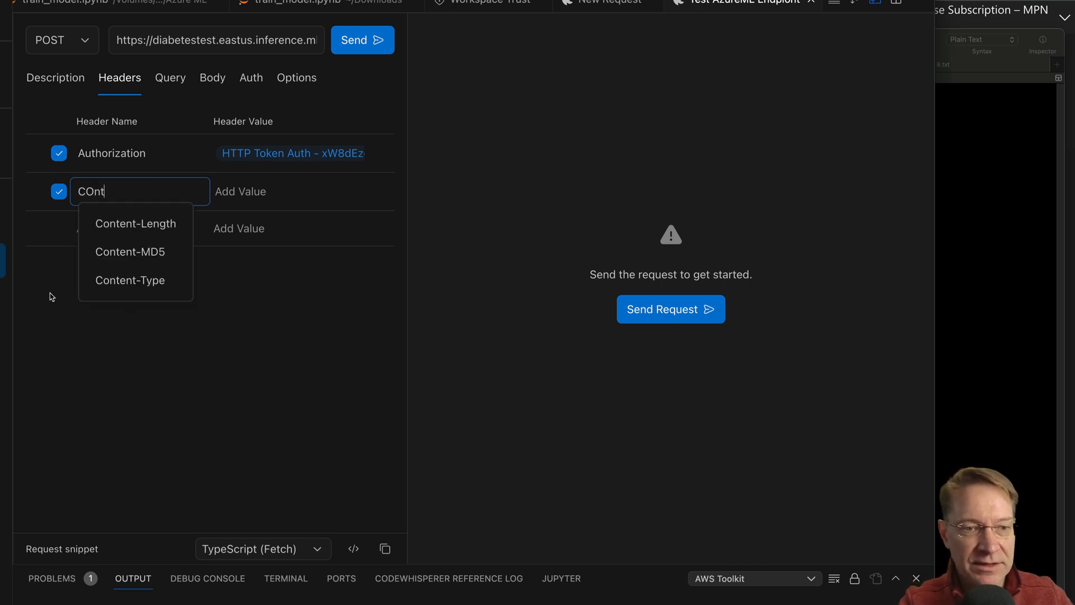
pyautogui.click(129, 280)
pyautogui.click(240, 195)
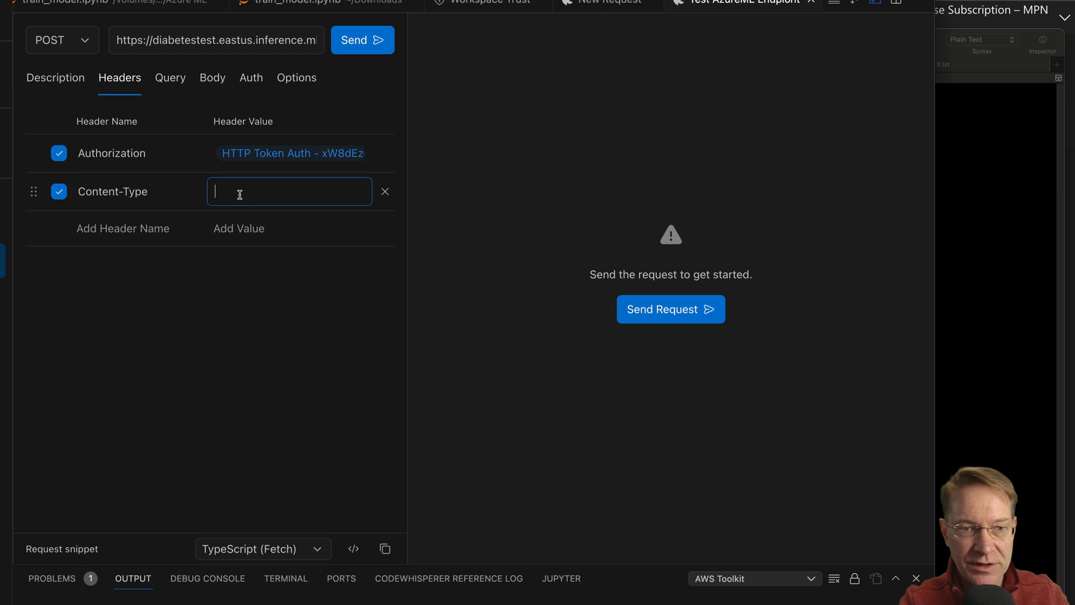
pyautogui.write('appli')
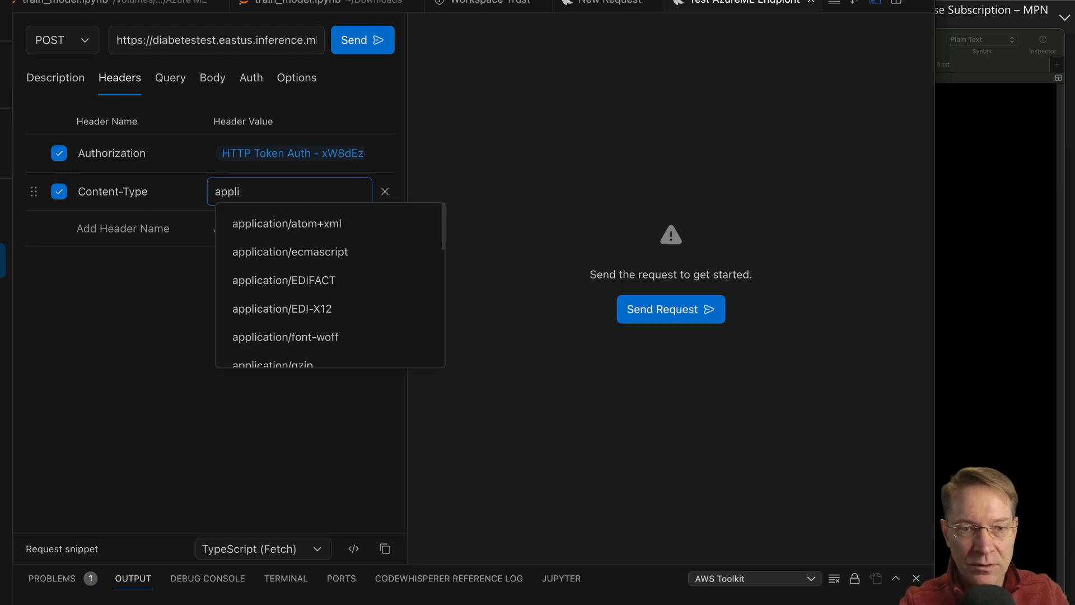
pyautogui.write('cation/j')
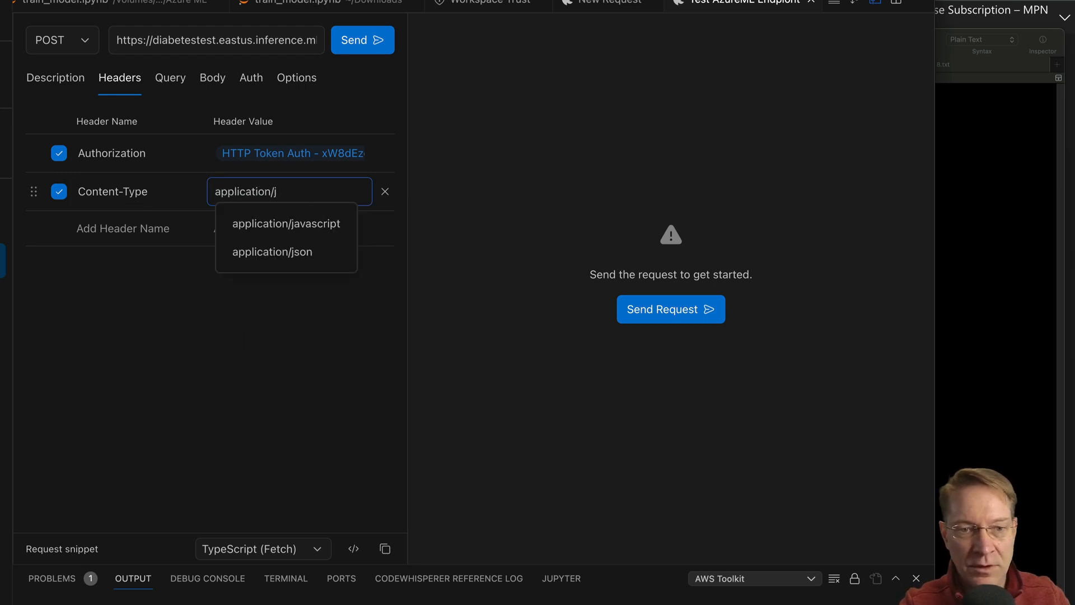
pyautogui.click(288, 254)
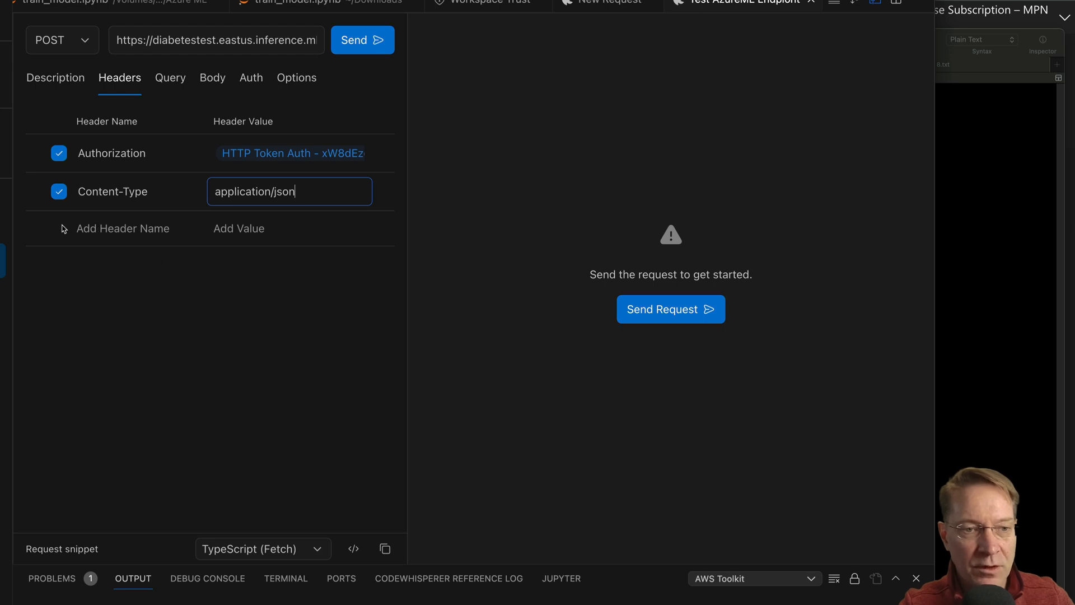
pyautogui.click(169, 135)
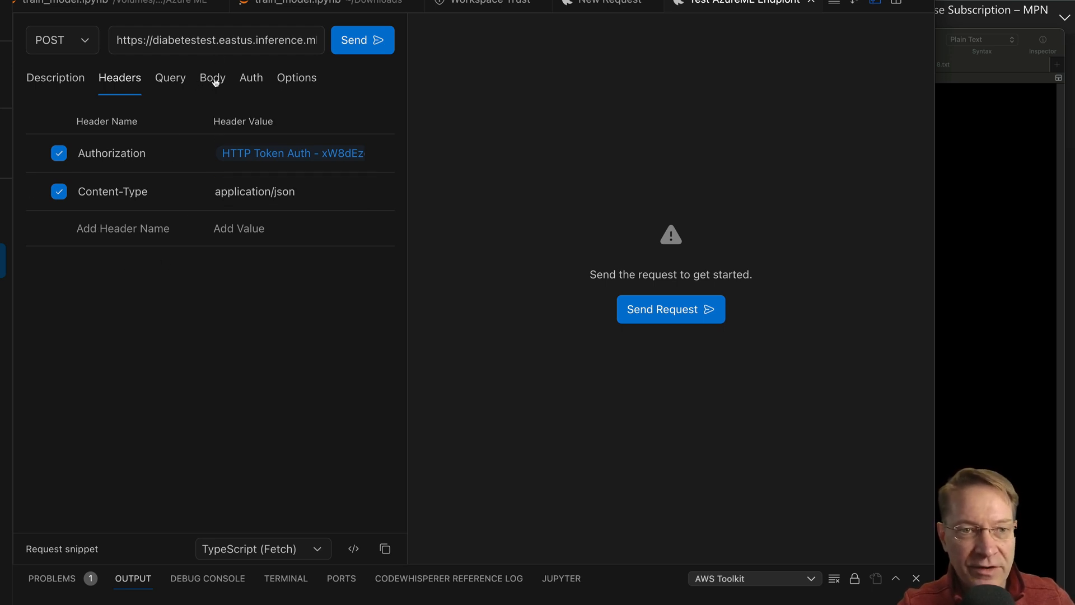
# - Paste the JSON input block from the note into the request body as pretty-printed JSON
pyautogui.click(213, 78)
pyautogui.click(973, 250)
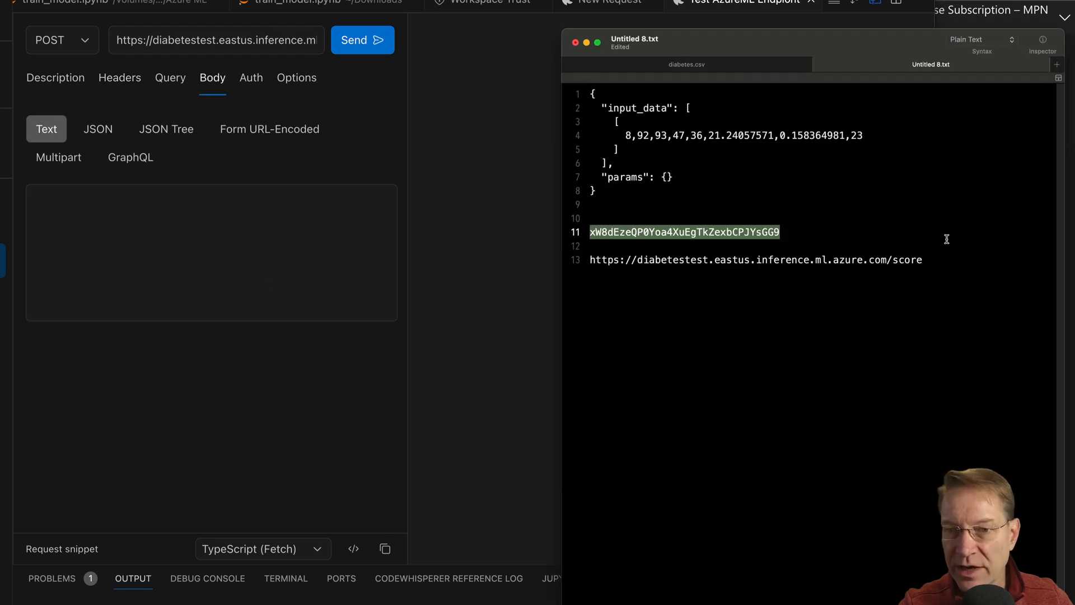
pyautogui.moveTo(603, 192); pyautogui.dragTo(526, 94)
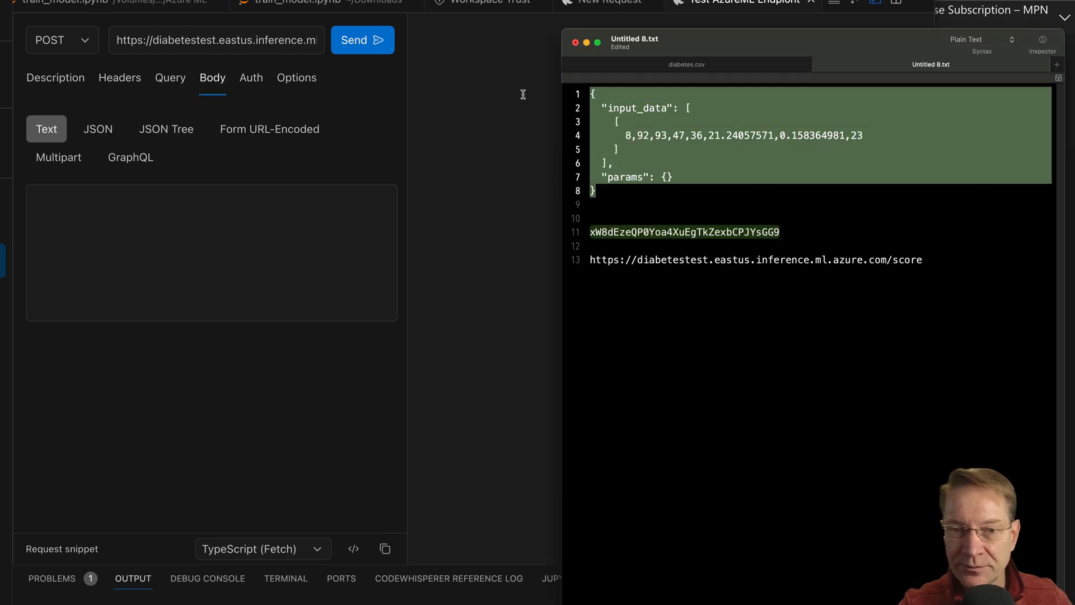
pyautogui.press('super+c')
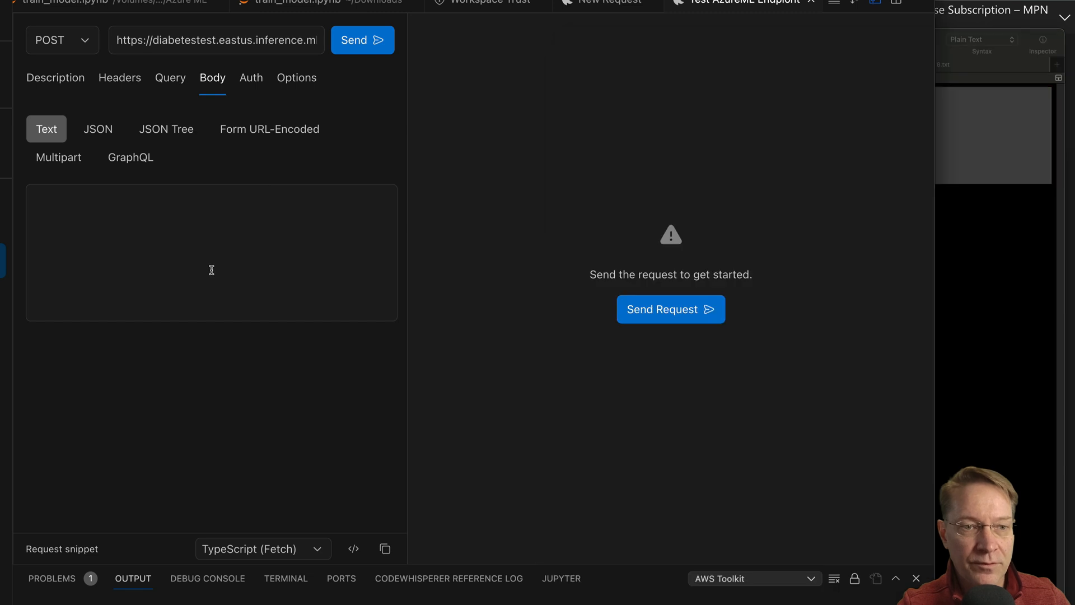
pyautogui.click(157, 223)
pyautogui.press('super+v')
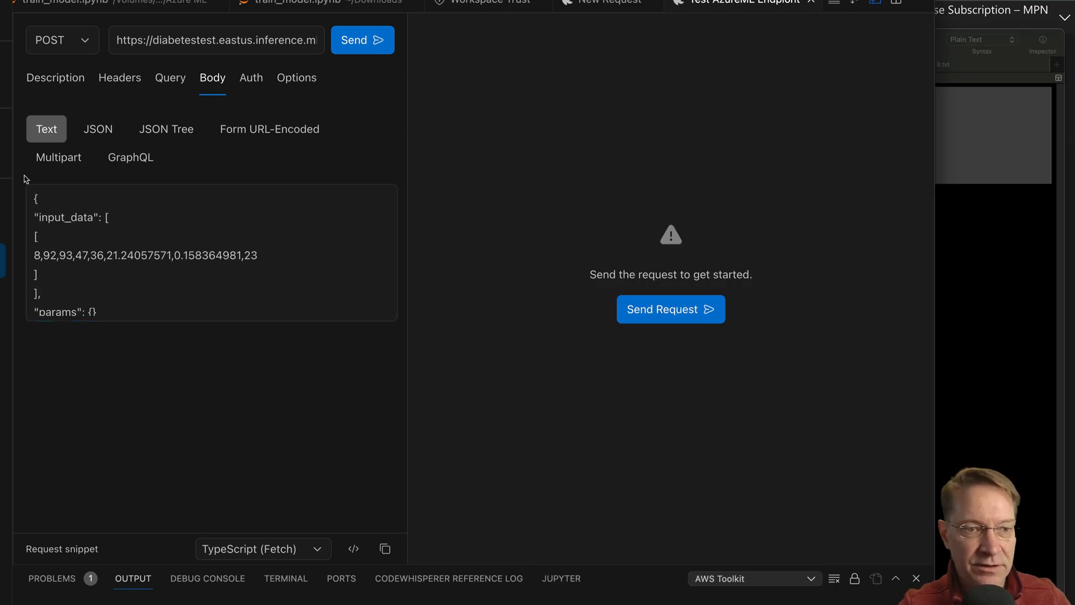
pyautogui.click(97, 129)
pyautogui.click(317, 207)
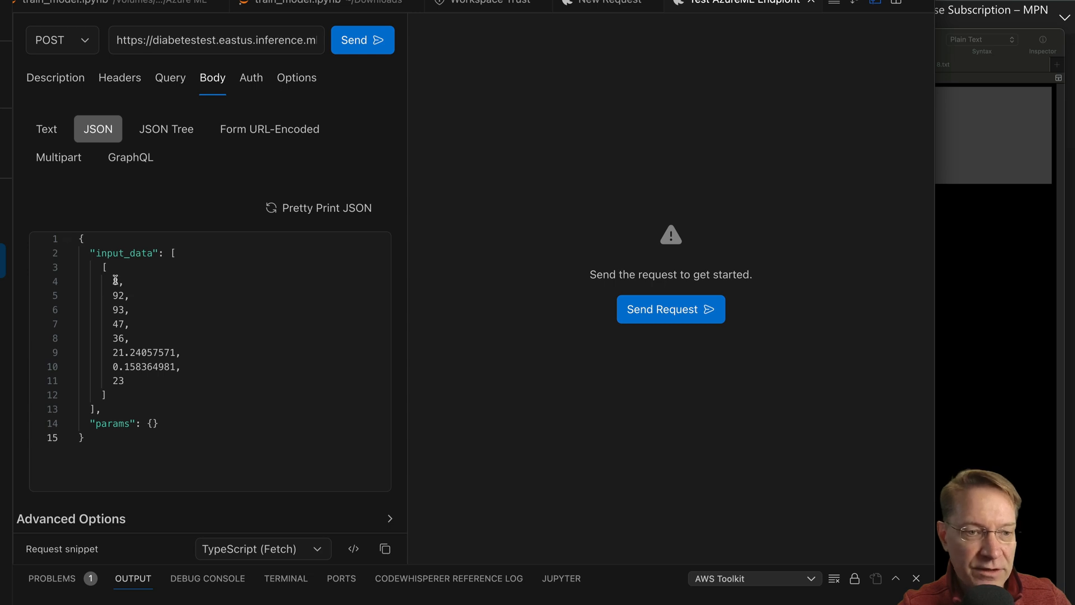
# - Compare the body's eight feature values against the matching row in diabetes.csv
pyautogui.moveTo(113, 280); pyautogui.dragTo(135, 378)
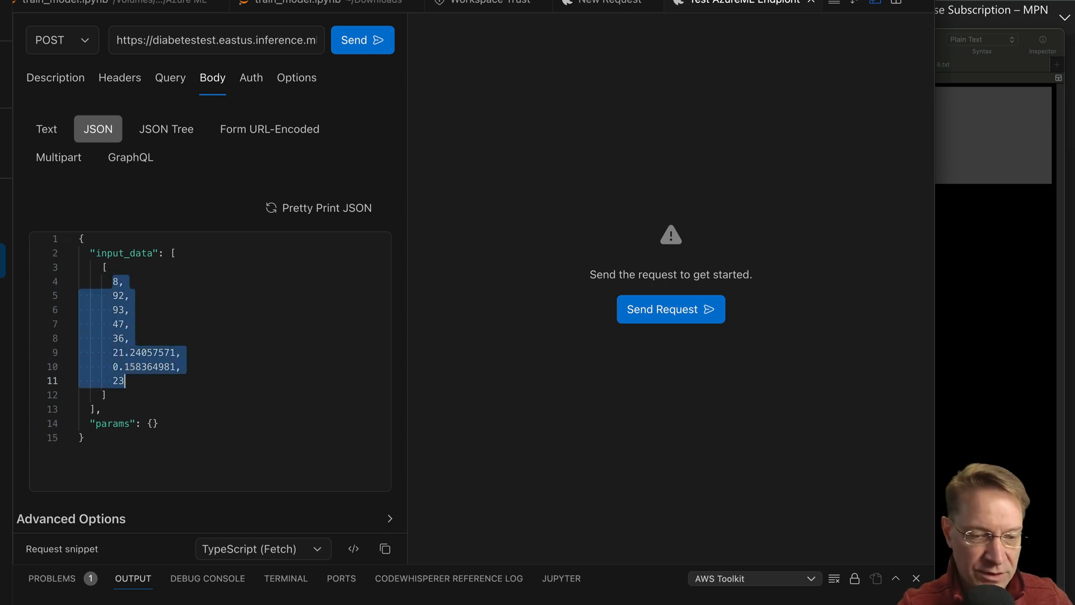
pyautogui.press('super+Tab')
pyautogui.click(736, 65)
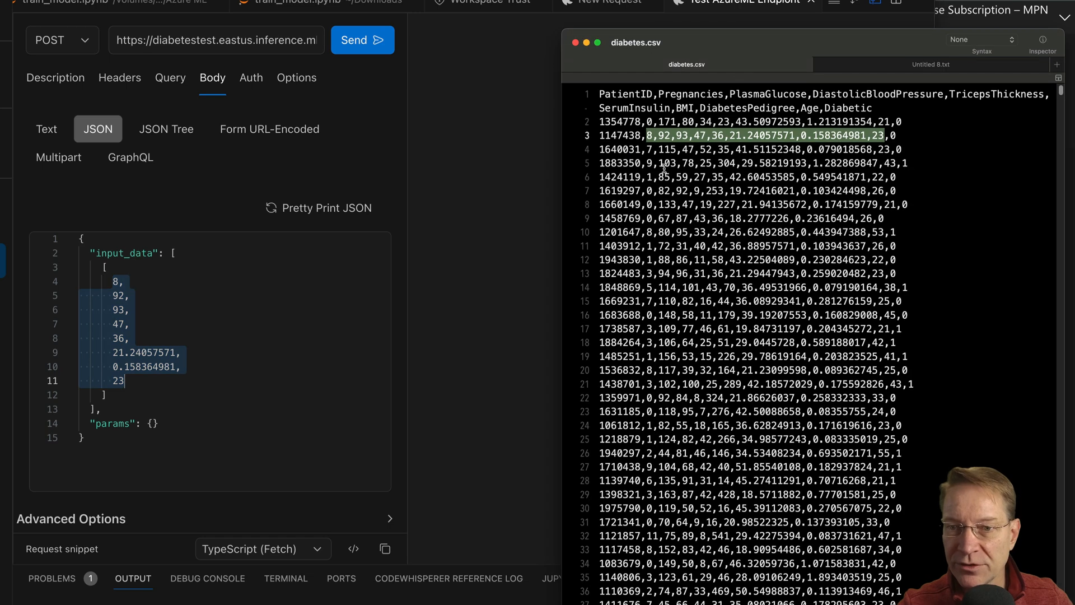
pyautogui.click(636, 149)
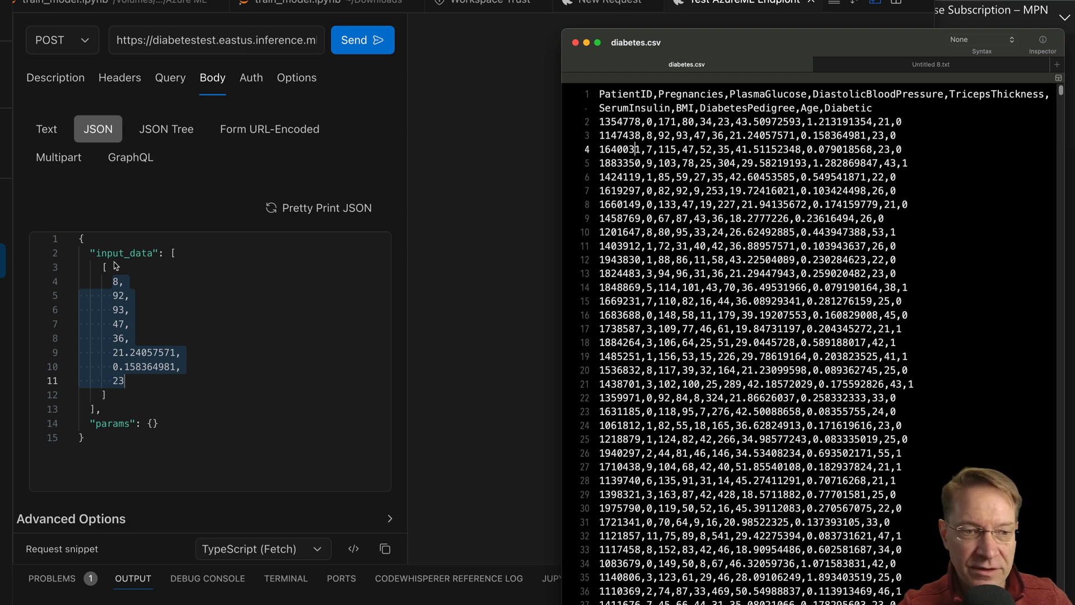
pyautogui.click(899, 122)
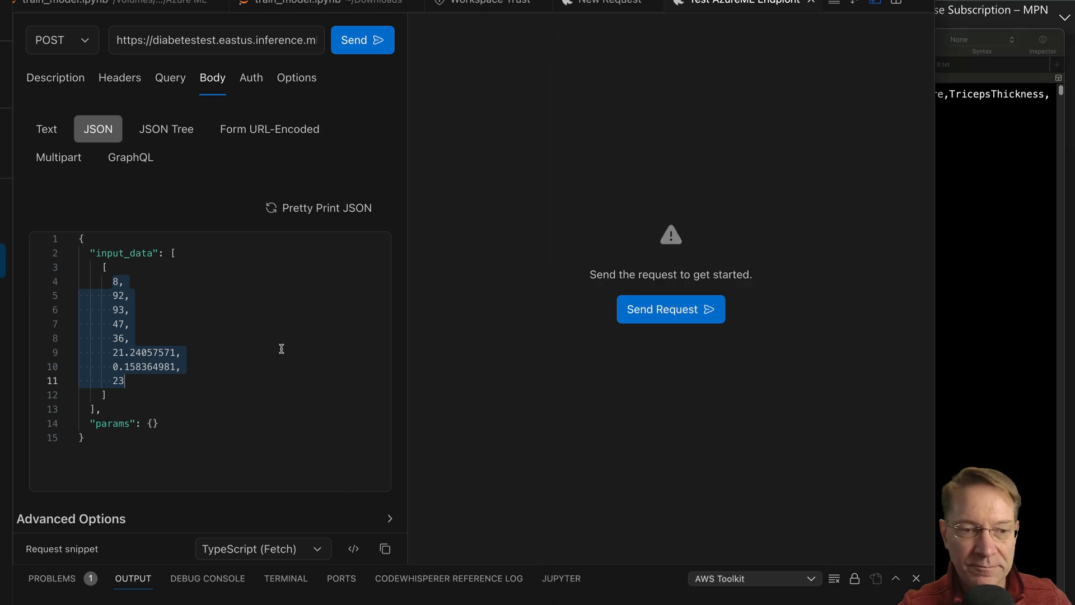
pyautogui.click(282, 348)
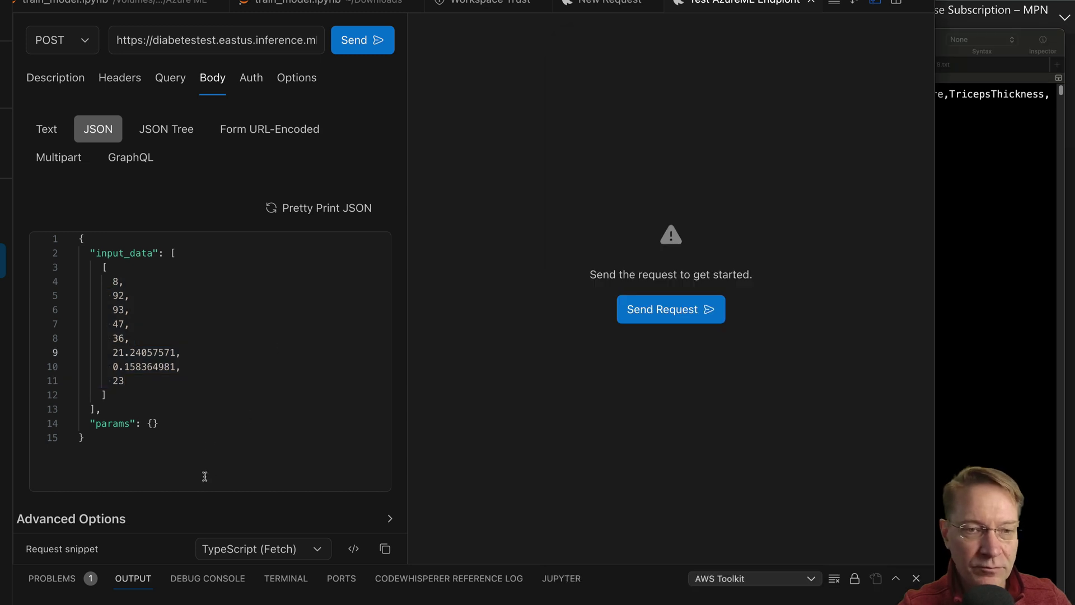
# - Send the request, getting 200 OK with prediction 0, then select line 5's values in diabetes.csv
pyautogui.click(366, 40)
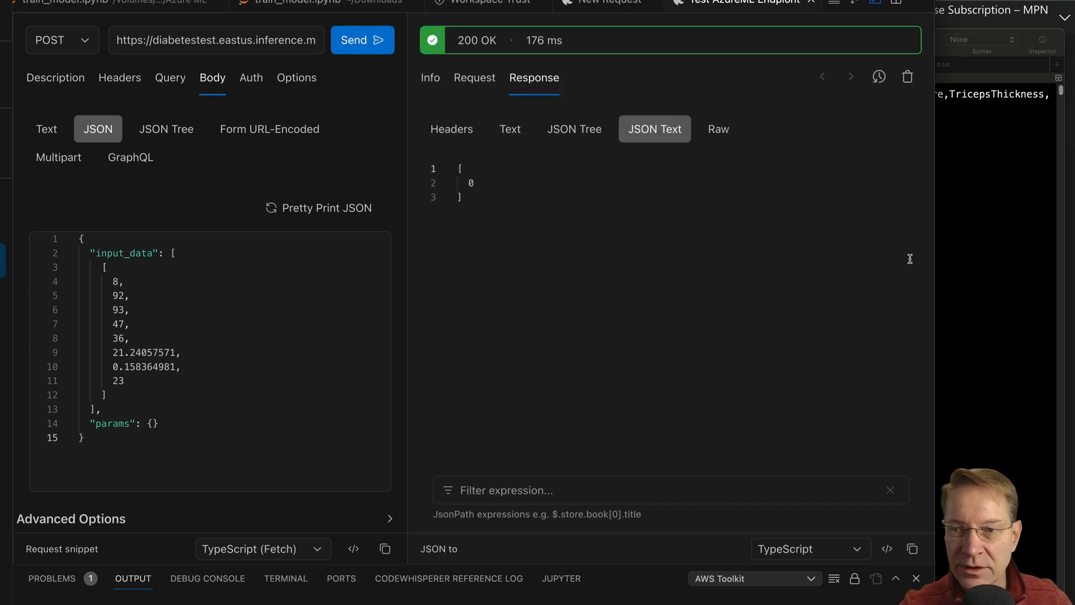
pyautogui.click(991, 243)
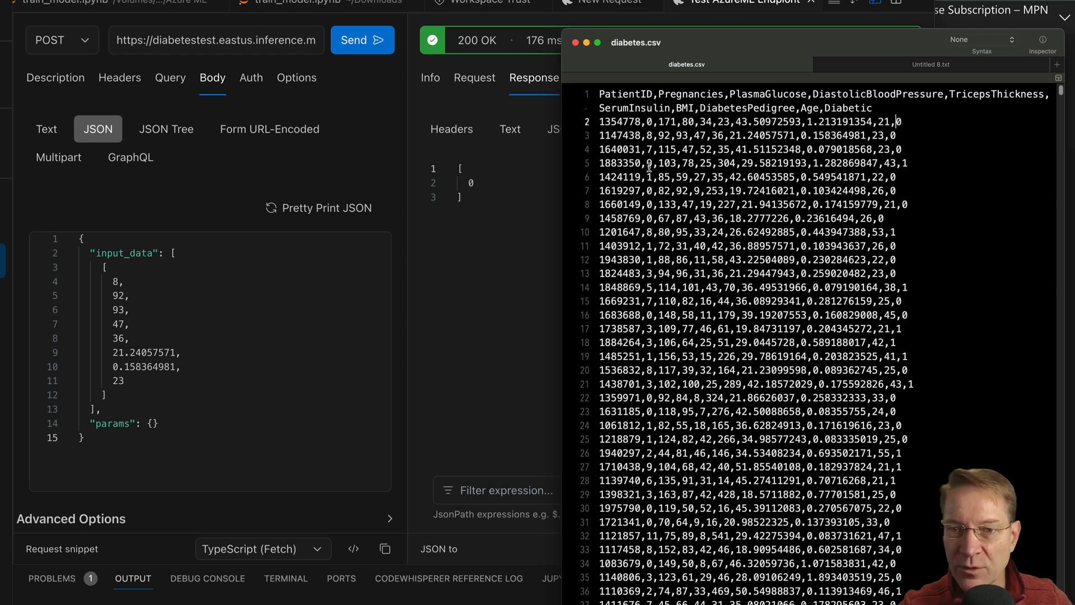
pyautogui.moveTo(645, 162); pyautogui.dragTo(897, 167)
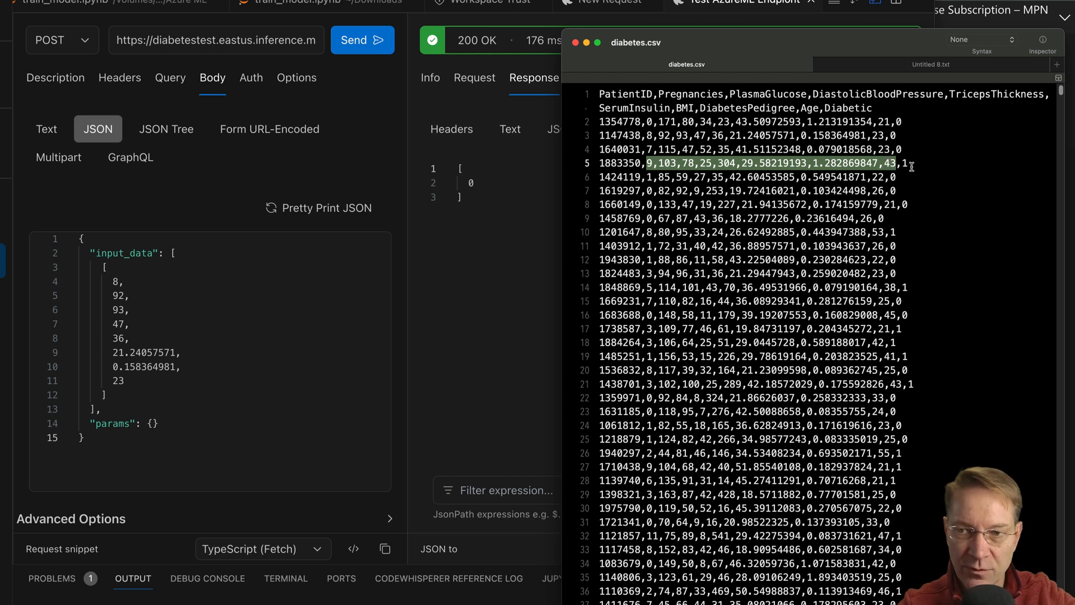
# - Add a second patient row to the JSON body from CSV line 5 and pretty-print it
pyautogui.click(118, 387)
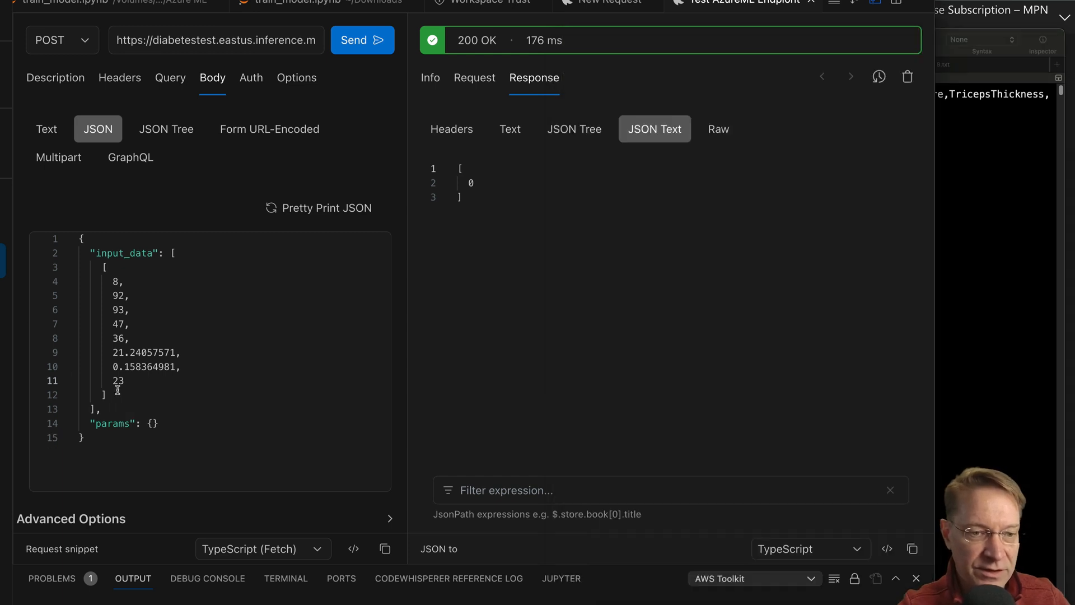
pyautogui.write(',')
pyautogui.press('Return')
pyautogui.write('[')
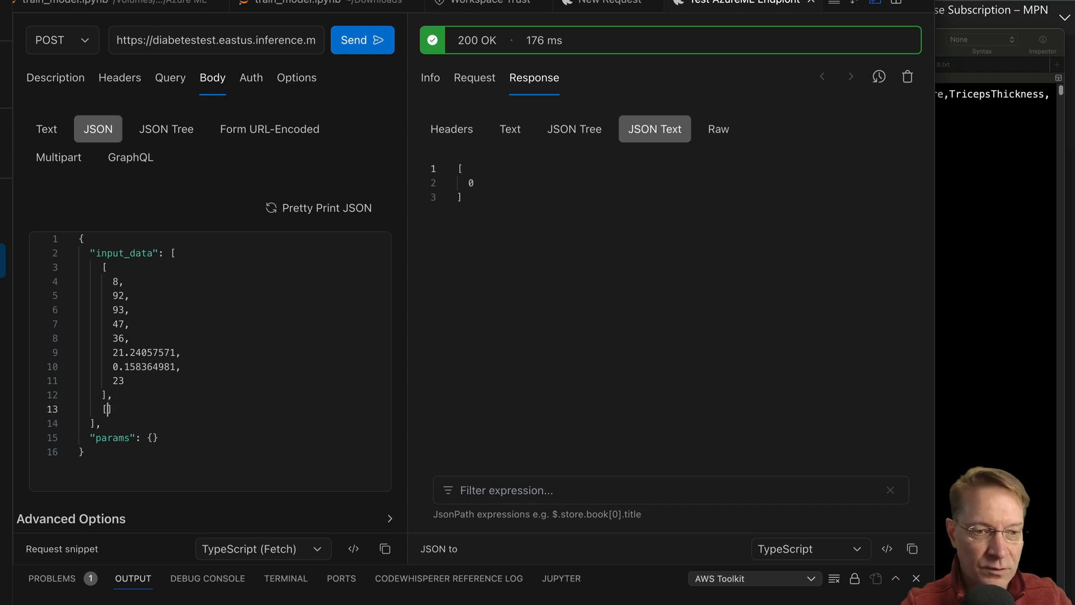
pyautogui.press('Return')
pyautogui.hotkey('ctrl', 'v')
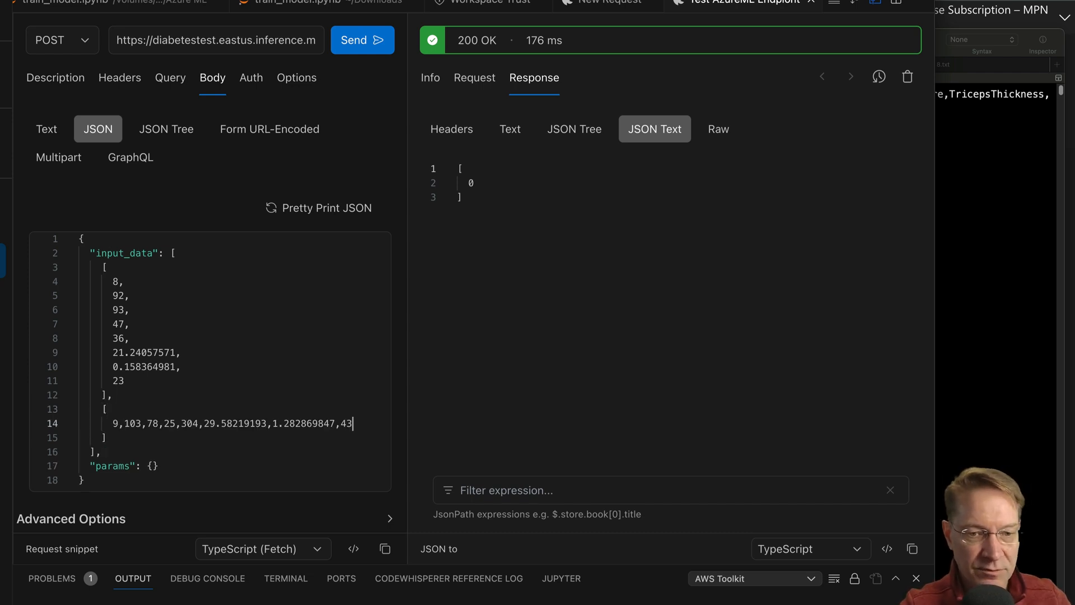
pyautogui.click(327, 207)
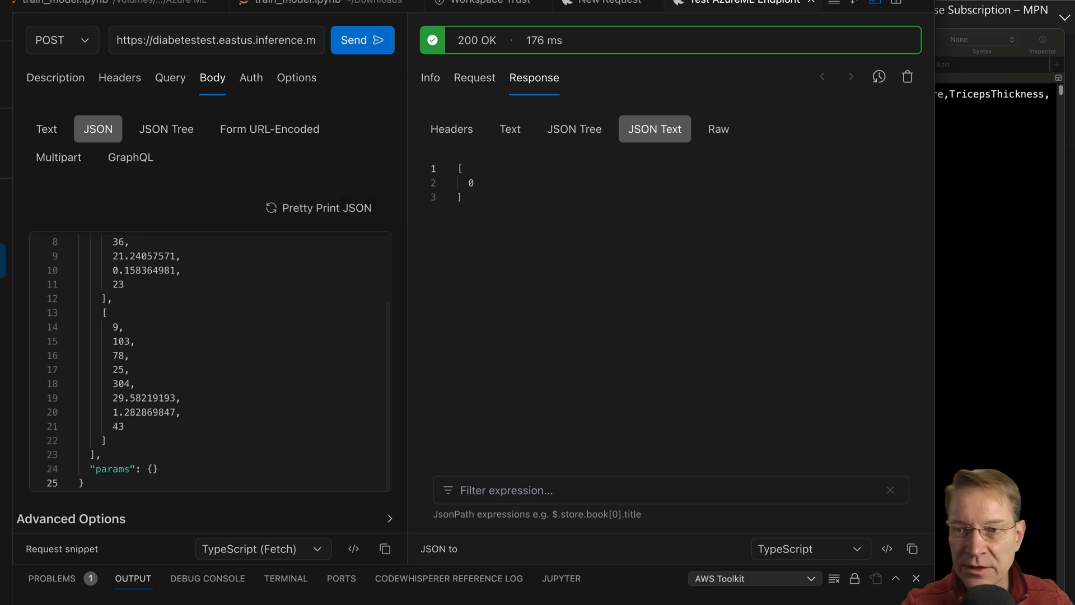
# - Add a third patient row copied from CSV line 17 and pretty-print the body
pyautogui.click(994, 198)
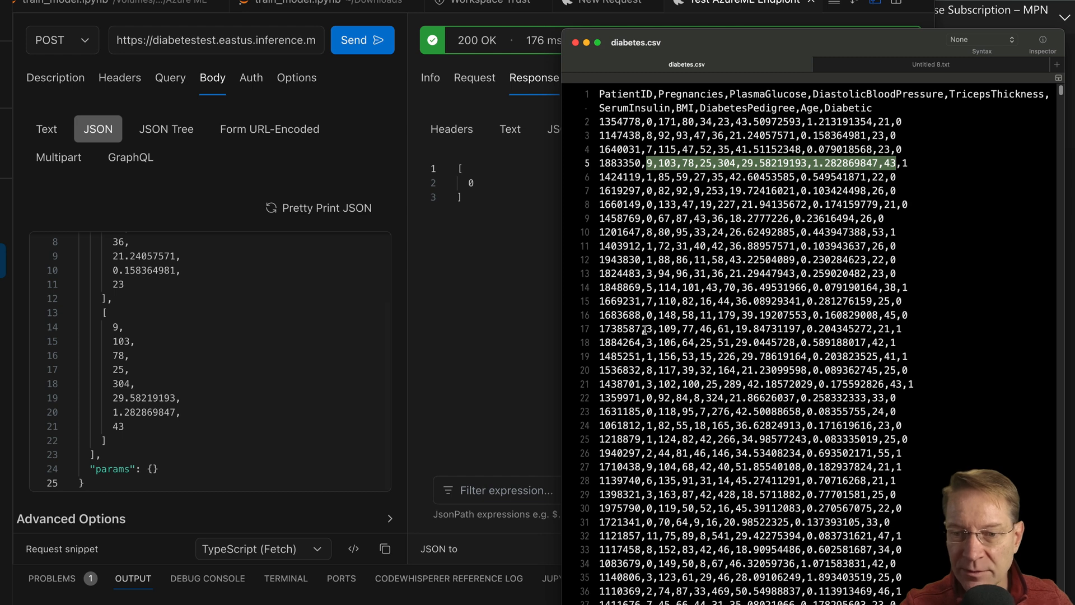
pyautogui.moveTo(646, 330); pyautogui.dragTo(896, 330)
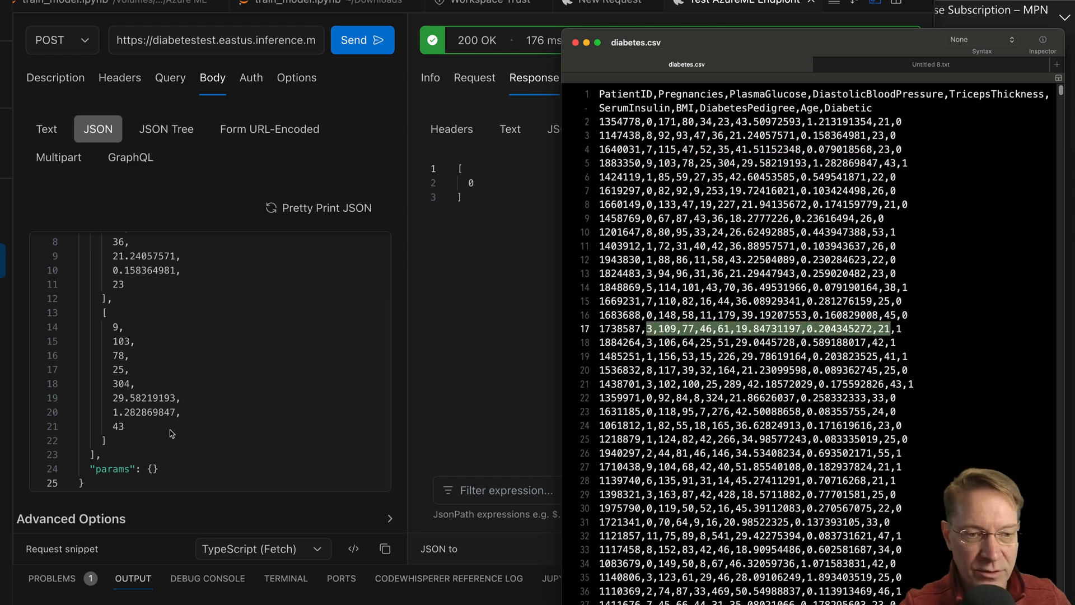
pyautogui.click(147, 443)
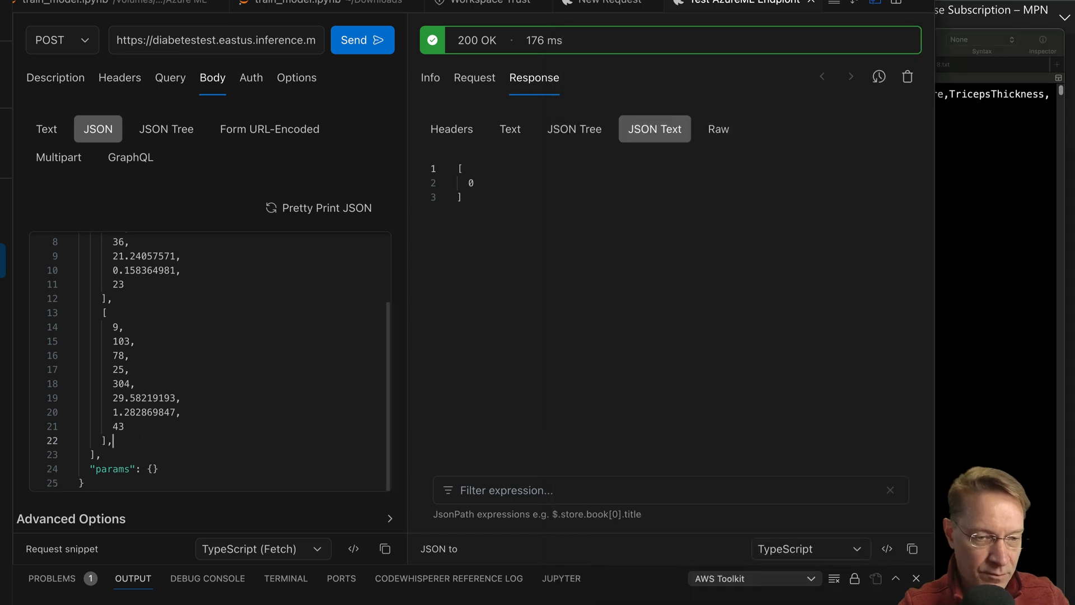
pyautogui.write(',')
pyautogui.press('Return')
pyautogui.write('[')
pyautogui.press('Return')
pyautogui.write('3,109,77,46,61,19.84731197,0.204345272,21')
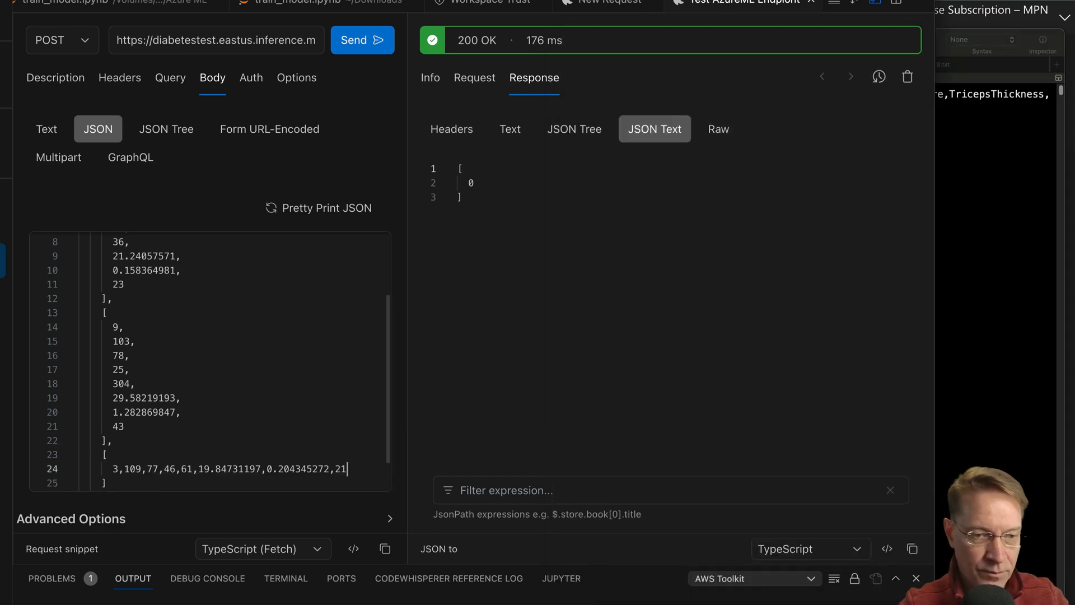
pyautogui.click(326, 207)
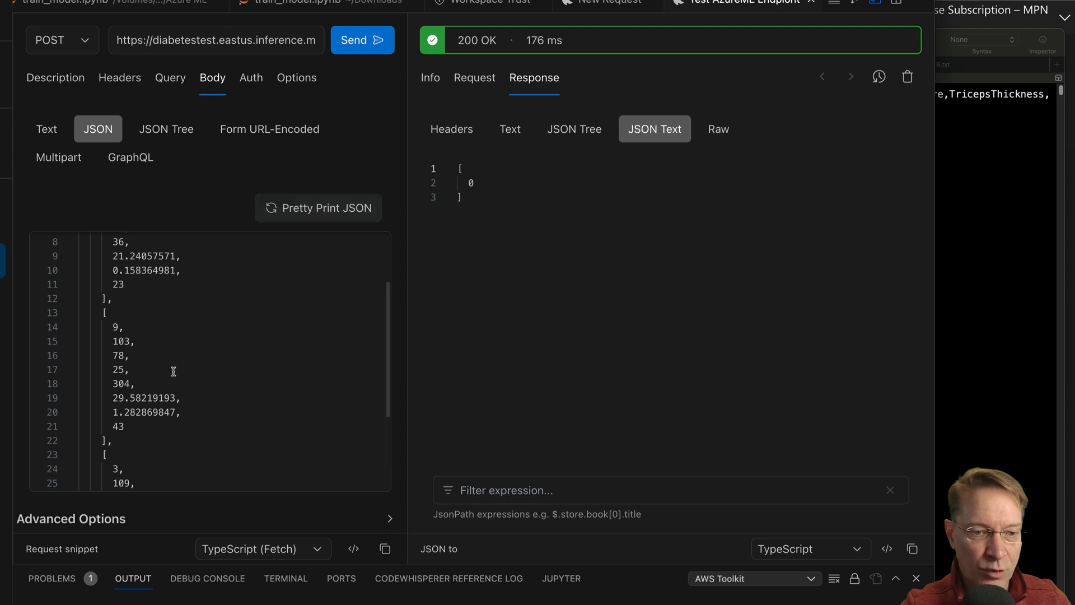
pyautogui.scroll(5, 160, 354)
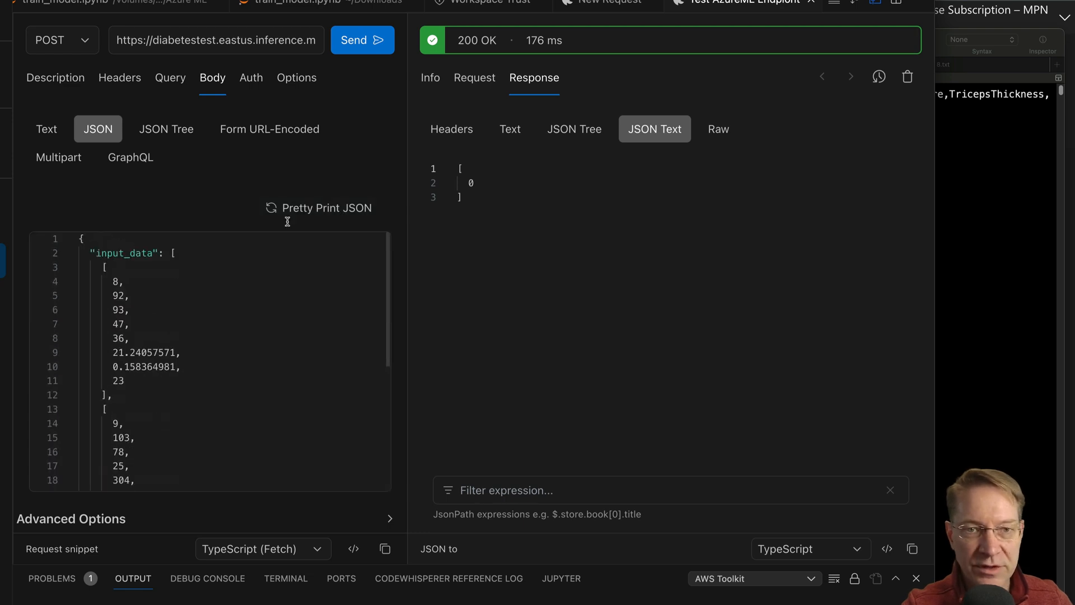
# - Send the three-row request, returning 200 OK with predictions 0, 1, 1
pyautogui.click(353, 40)
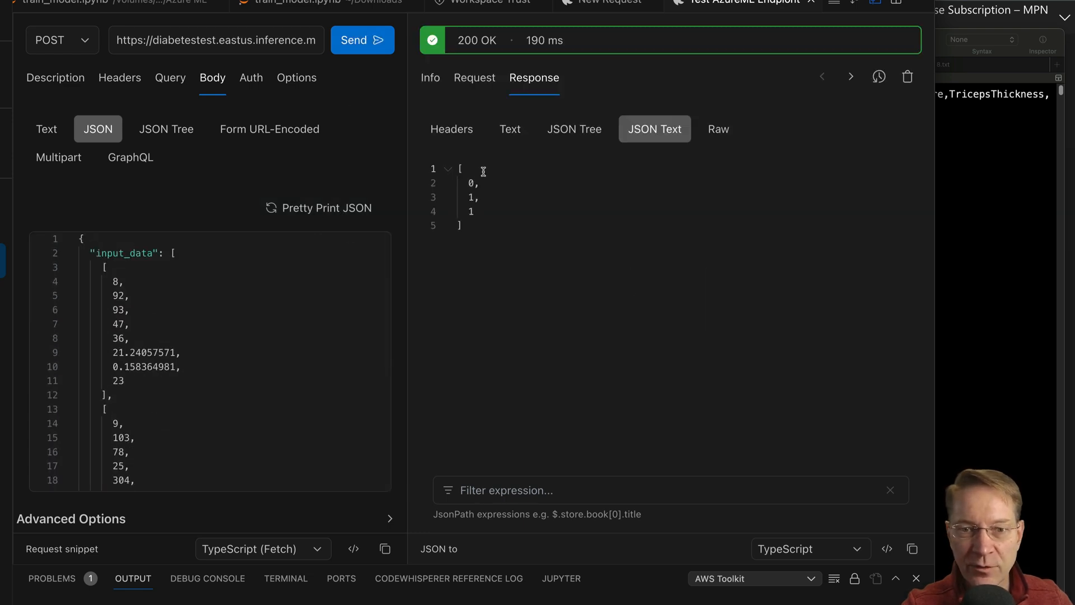
pyautogui.scroll(-5, 152, 378)
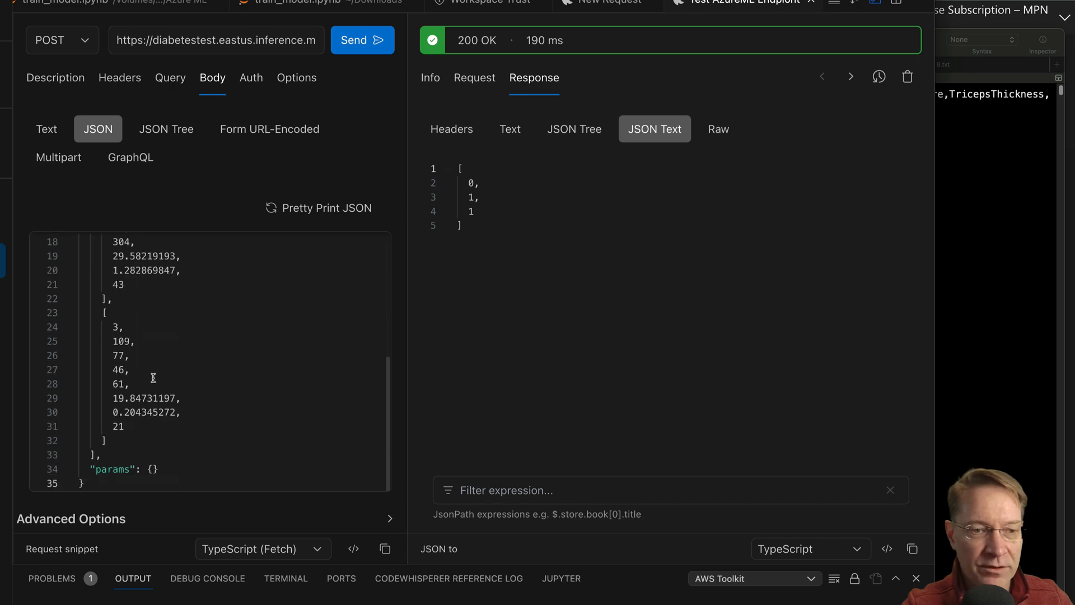
pyautogui.scroll(5, 153, 370)
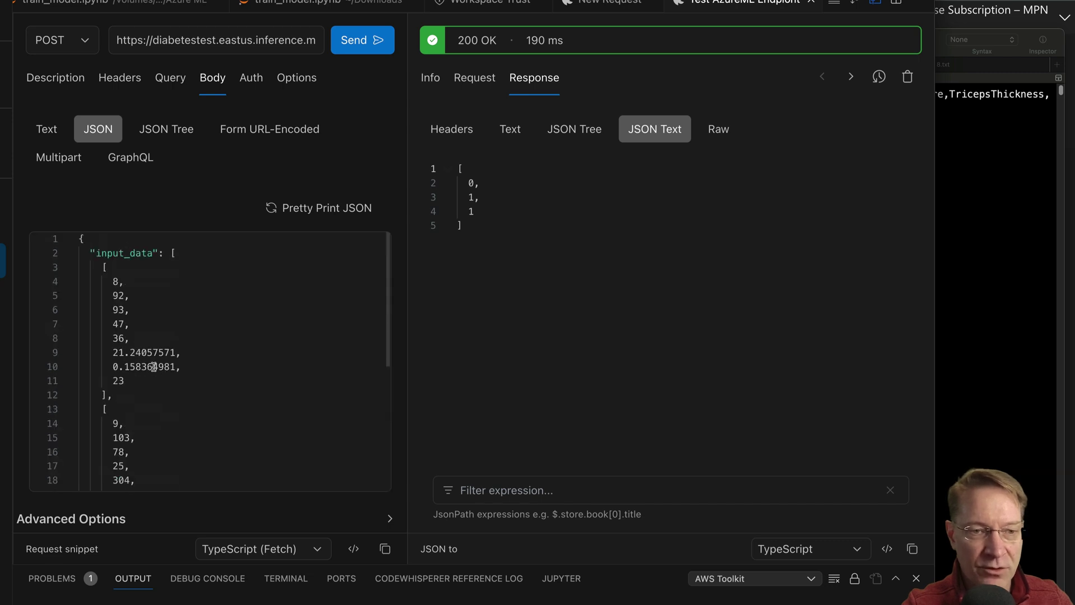
pyautogui.click(226, 39)
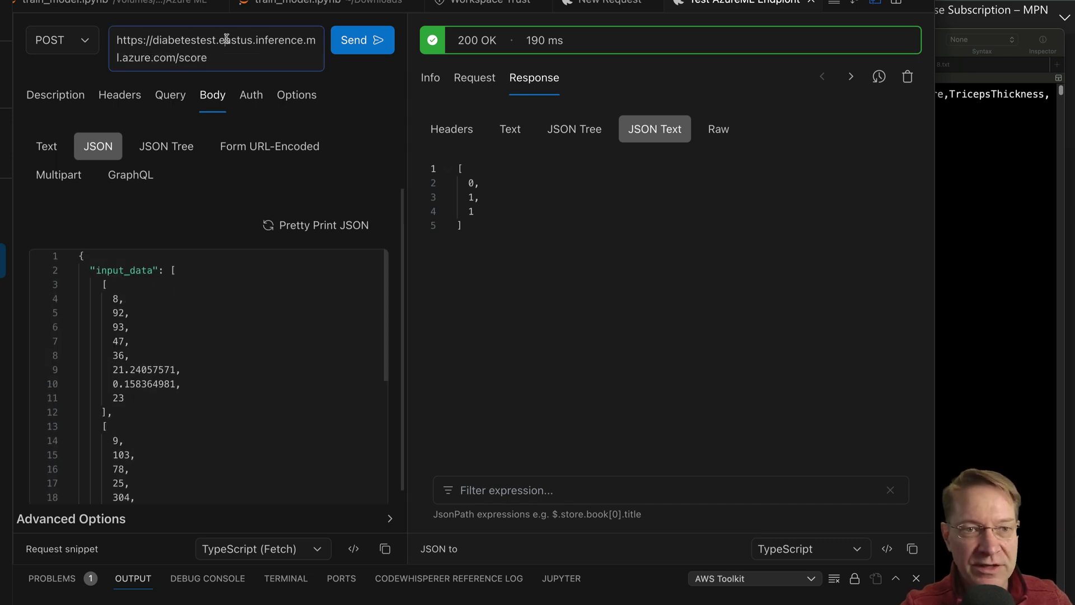
pyautogui.click(251, 95)
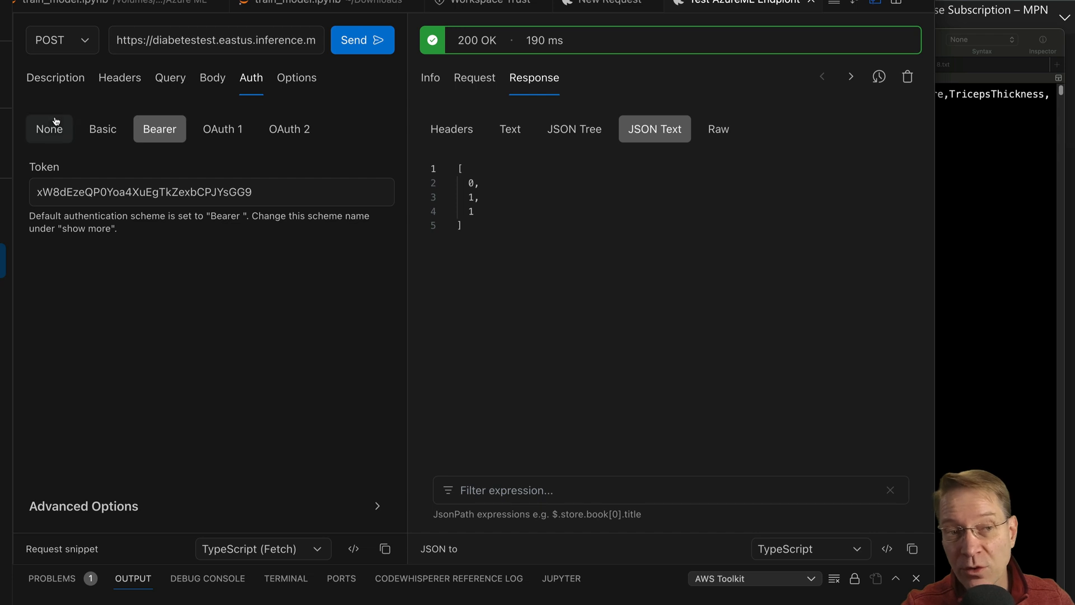
pyautogui.click(213, 77)
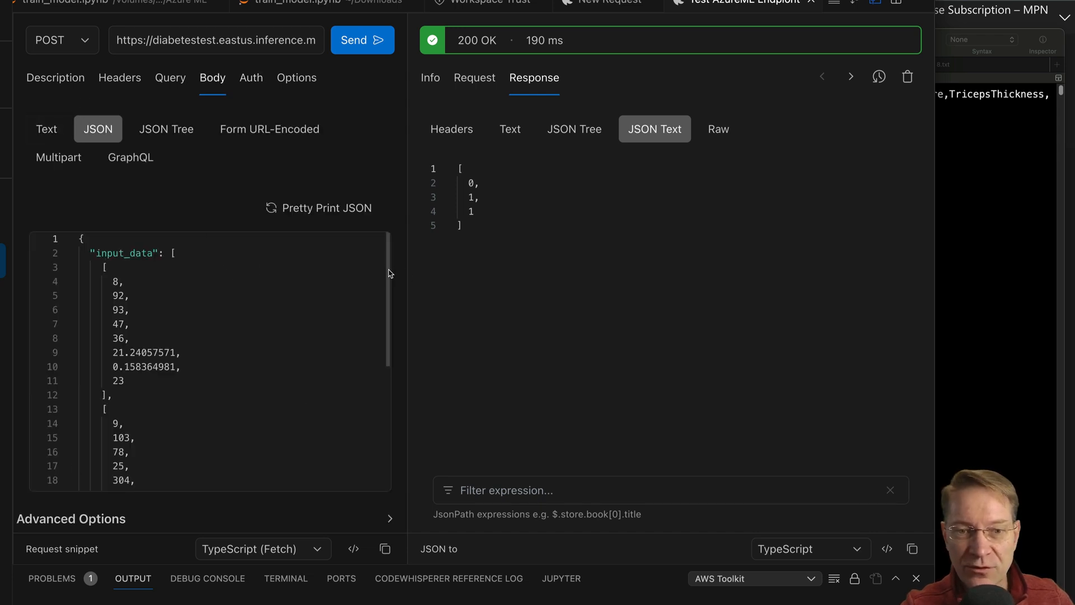
pyautogui.scroll(-5, 370, 378)
pyautogui.scroll(-3, 372, 380)
pyautogui.scroll(6, 370, 380)
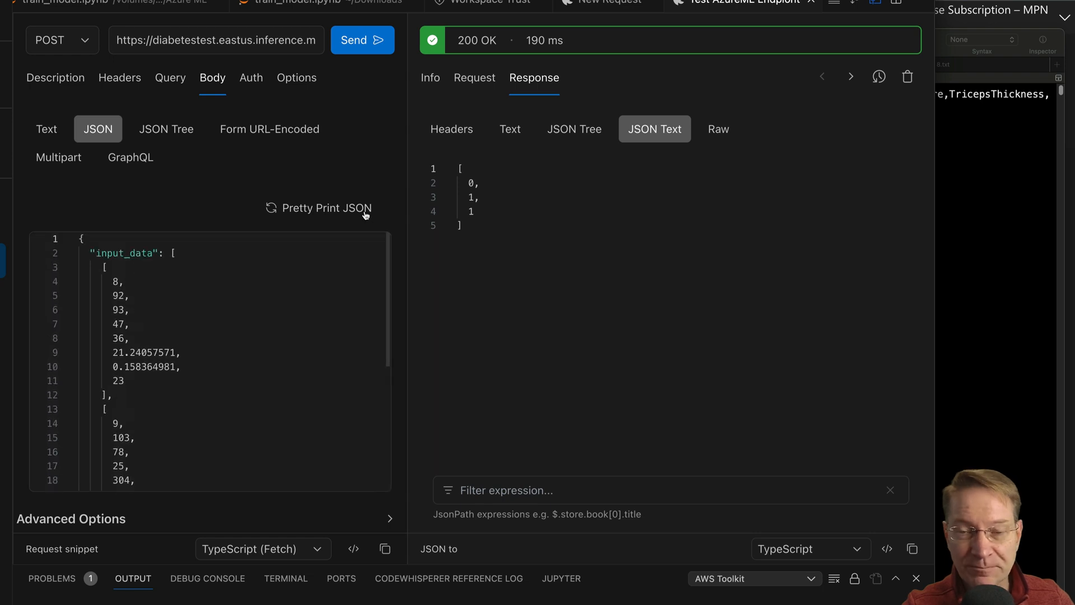
pyautogui.click(229, 351)
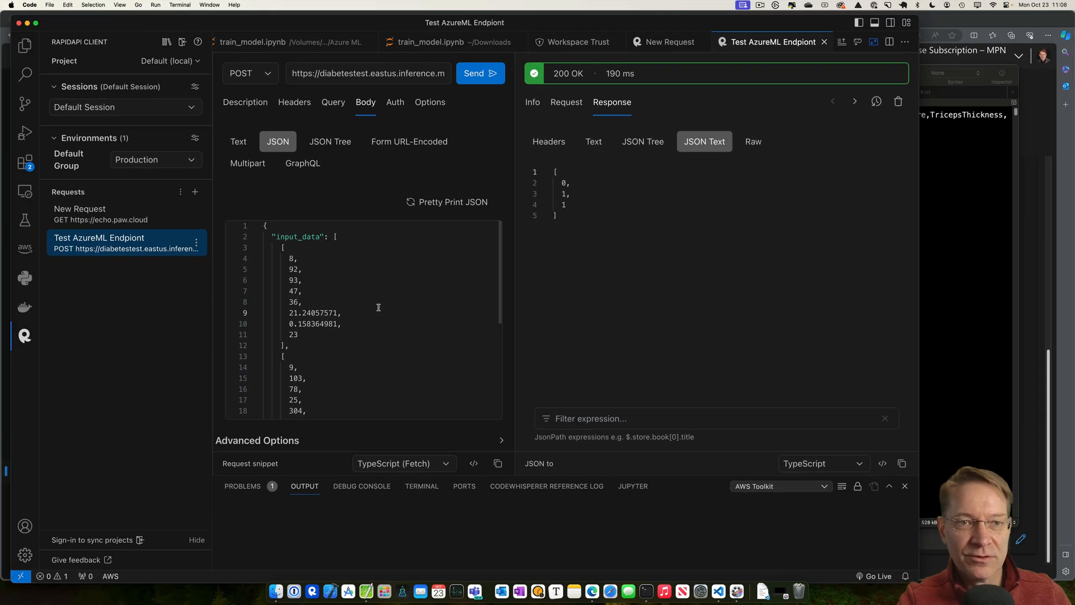